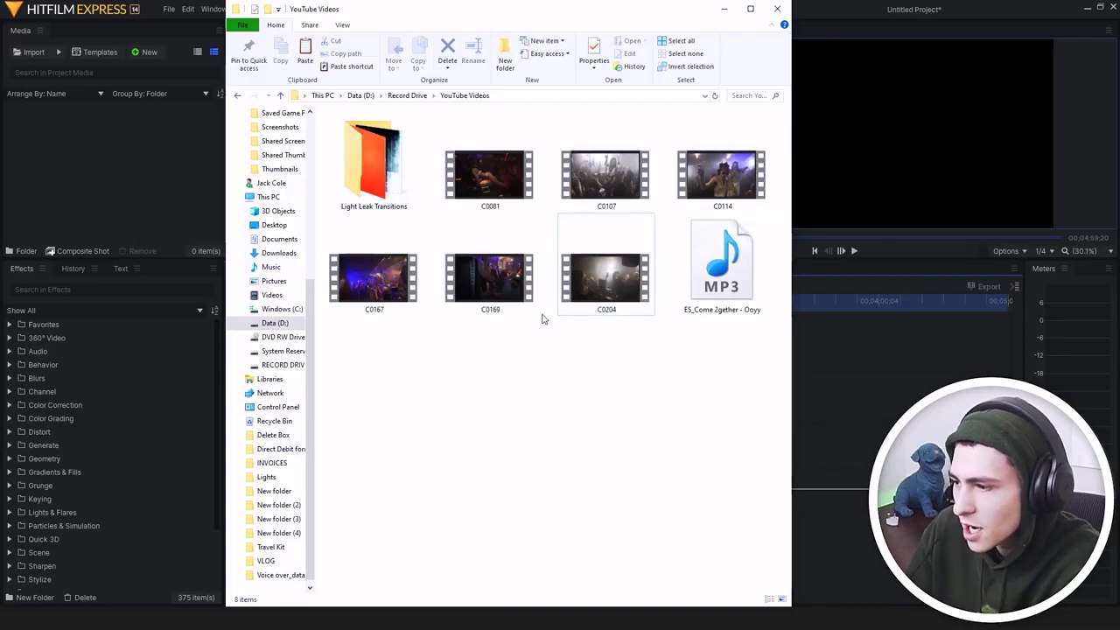
Review the source files in the YouTube Videos folder, including the MP3 track and the Light Leak Transitions clips, and close the folder window
click(722, 262)
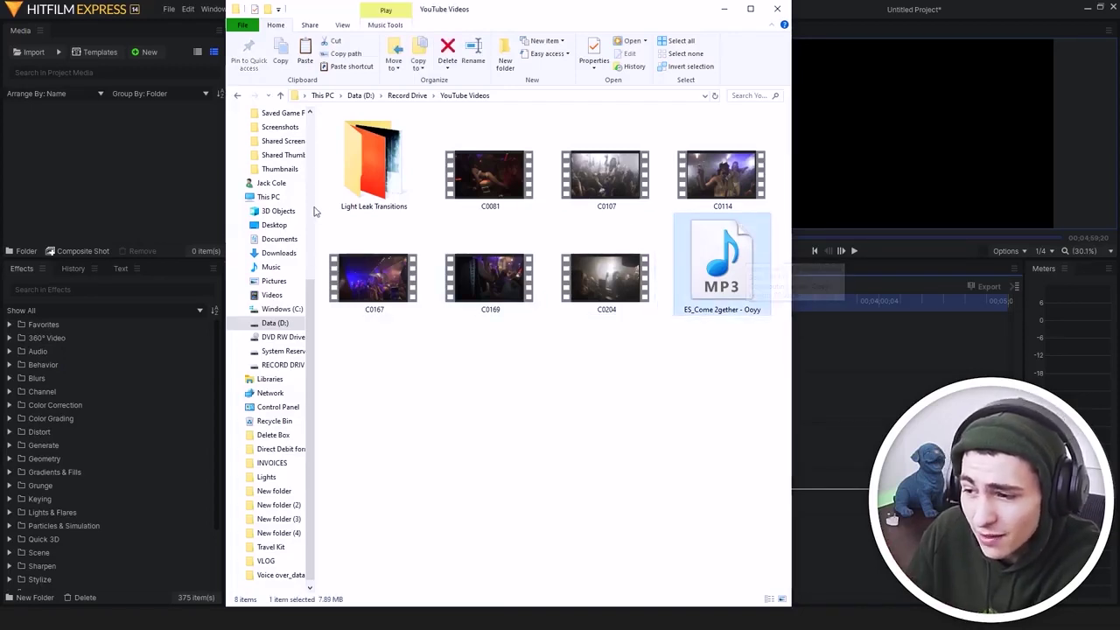
double_click(394, 151)
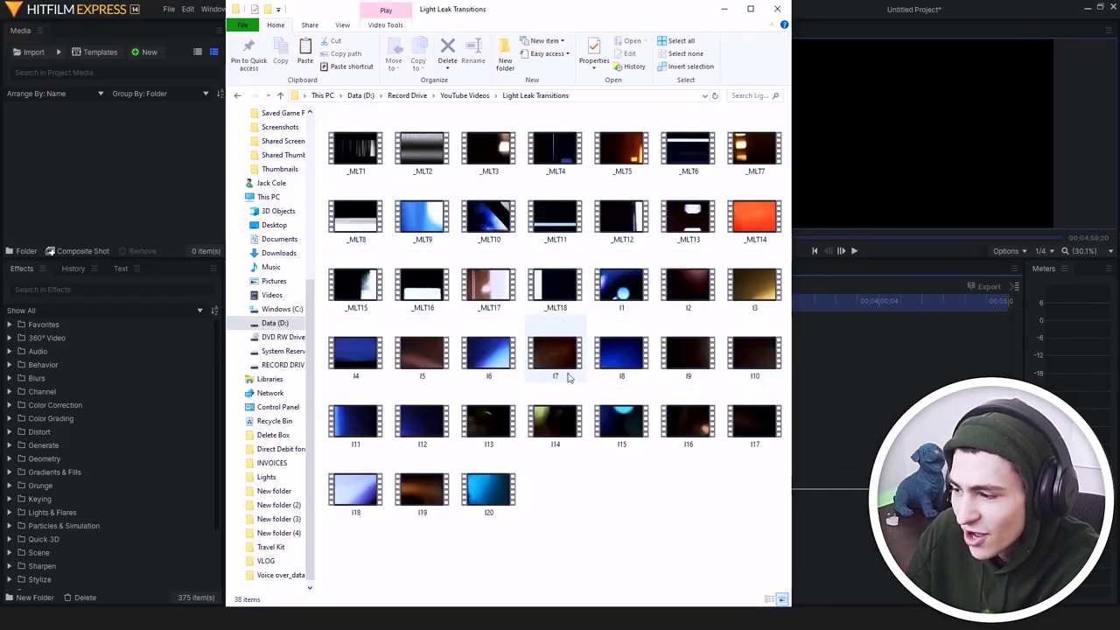
drag(760, 553, 327, 104)
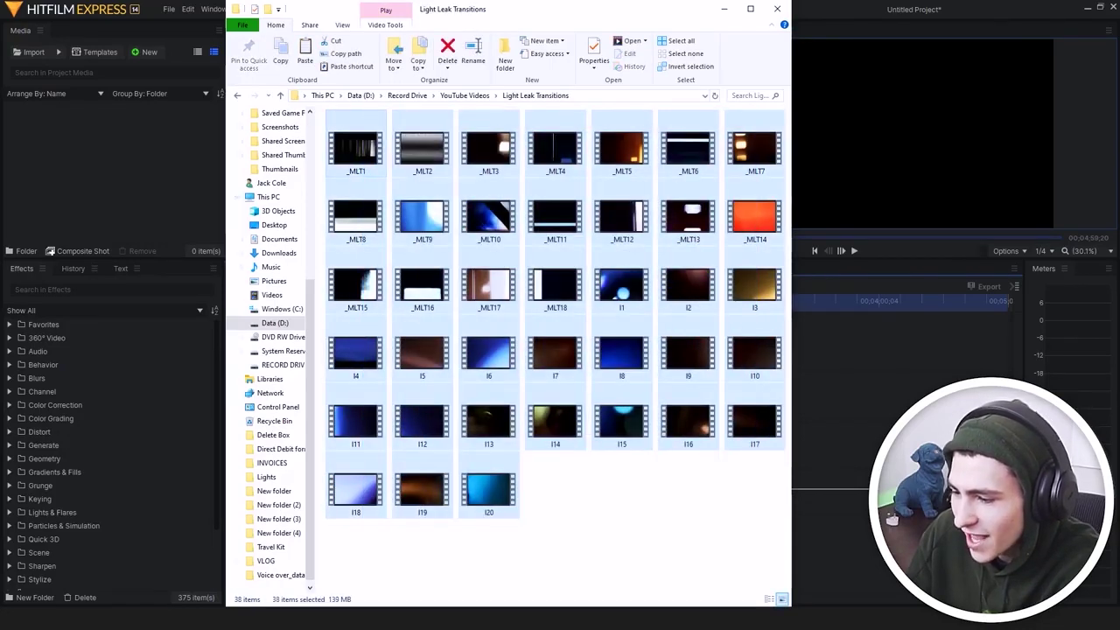
click(618, 522)
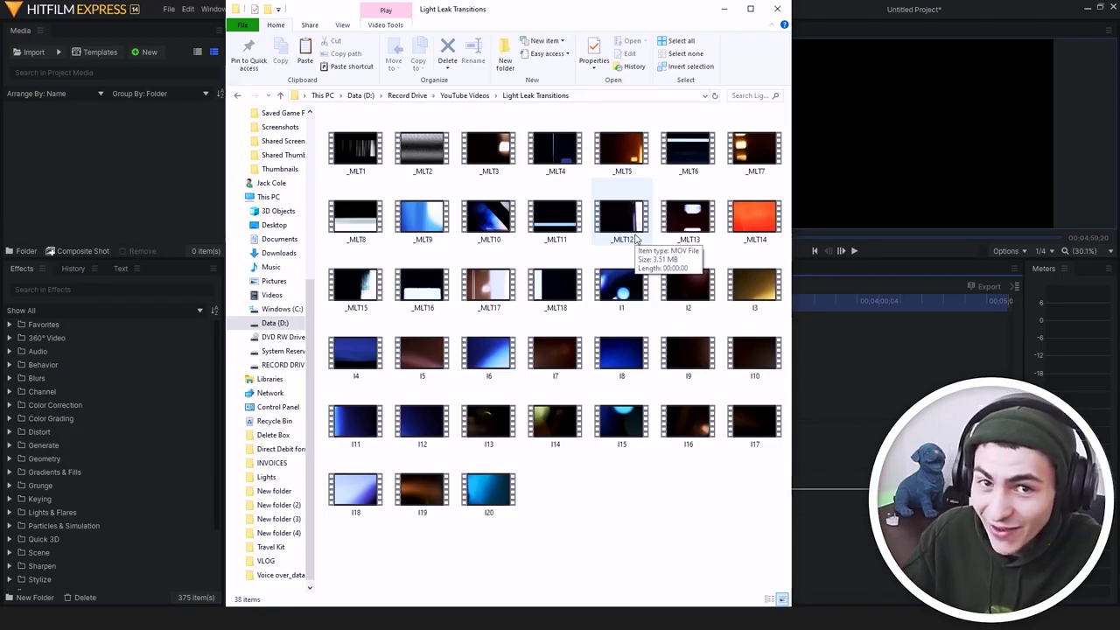
click(451, 95)
click(777, 8)
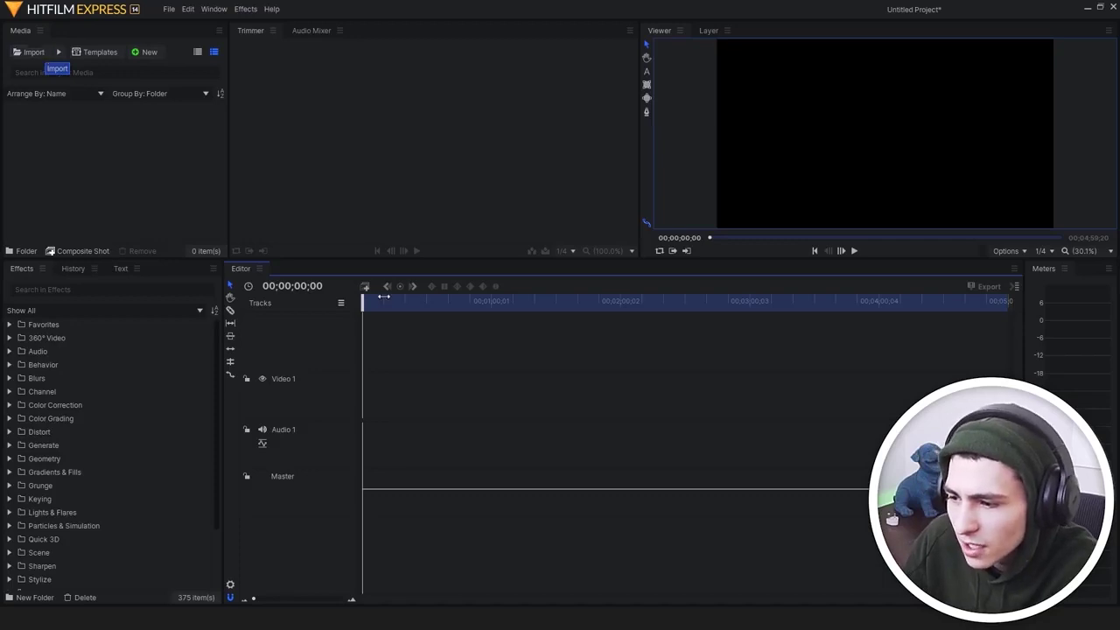
Import the six video clips C0081 to C0204 and the ES_Come 2gether - Ooyy MP3 from D:\Record Drive\YouTube Videos into the project media
click(40, 52)
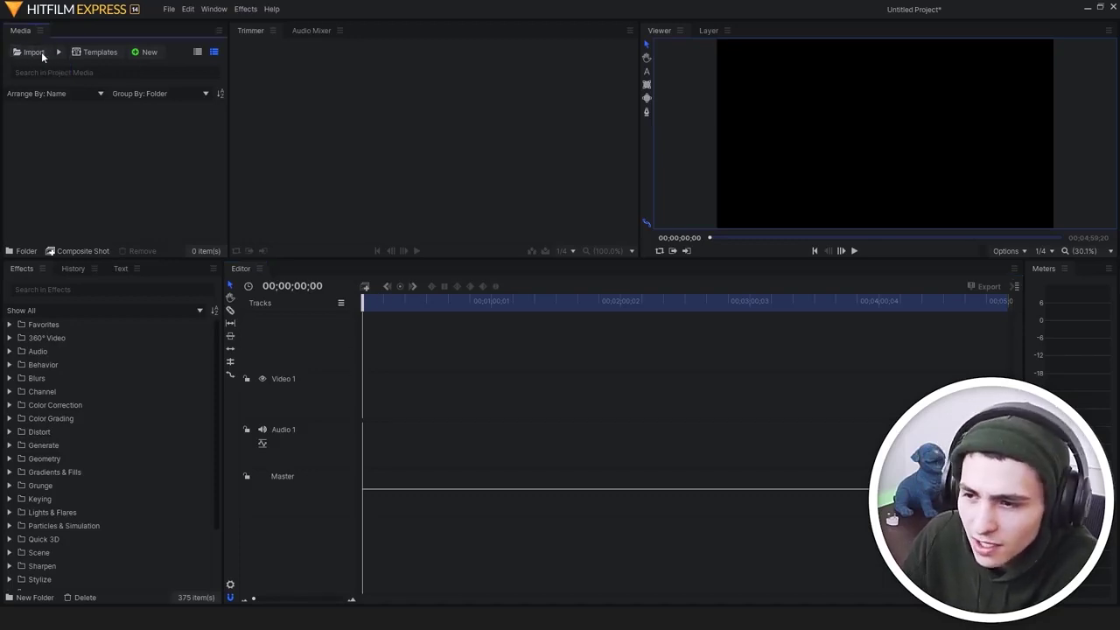
click(227, 33)
click(99, 28)
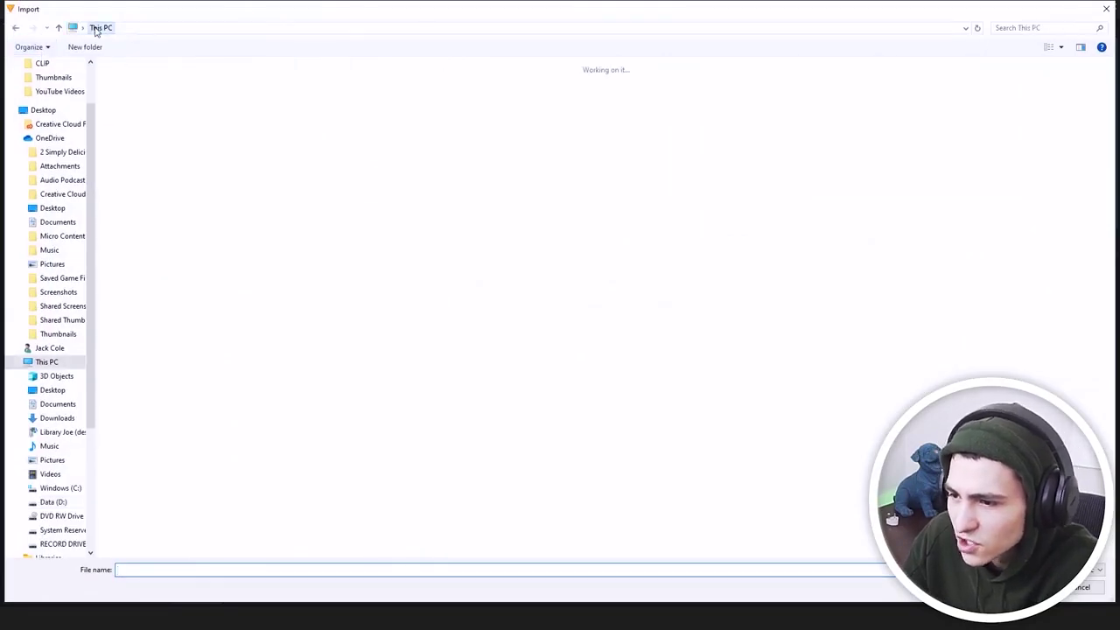
double_click(298, 179)
double_click(179, 216)
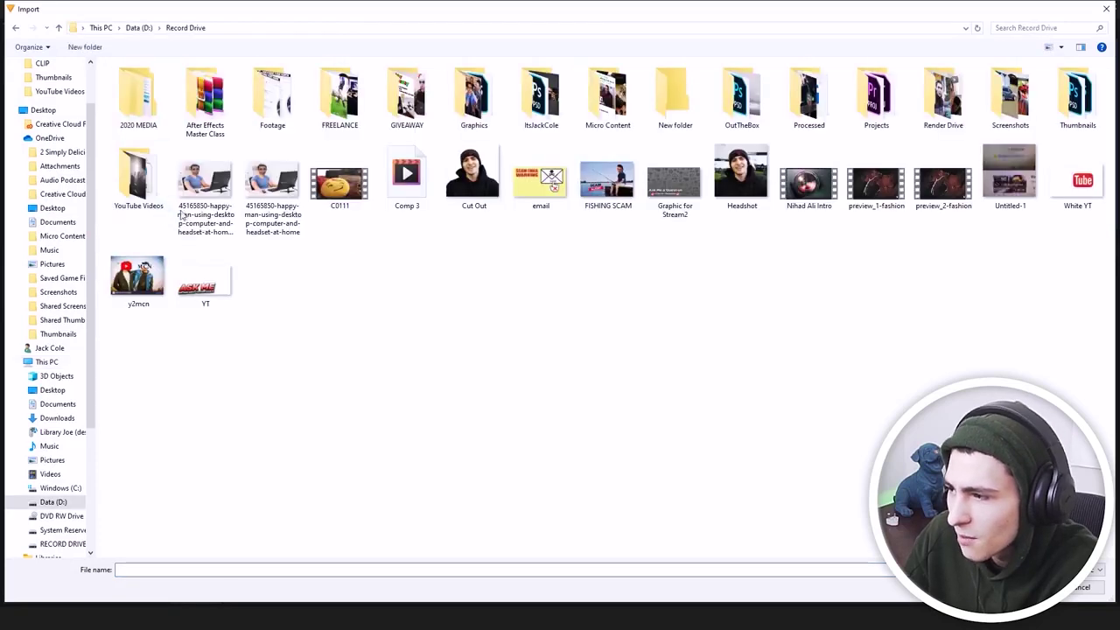
double_click(138, 179)
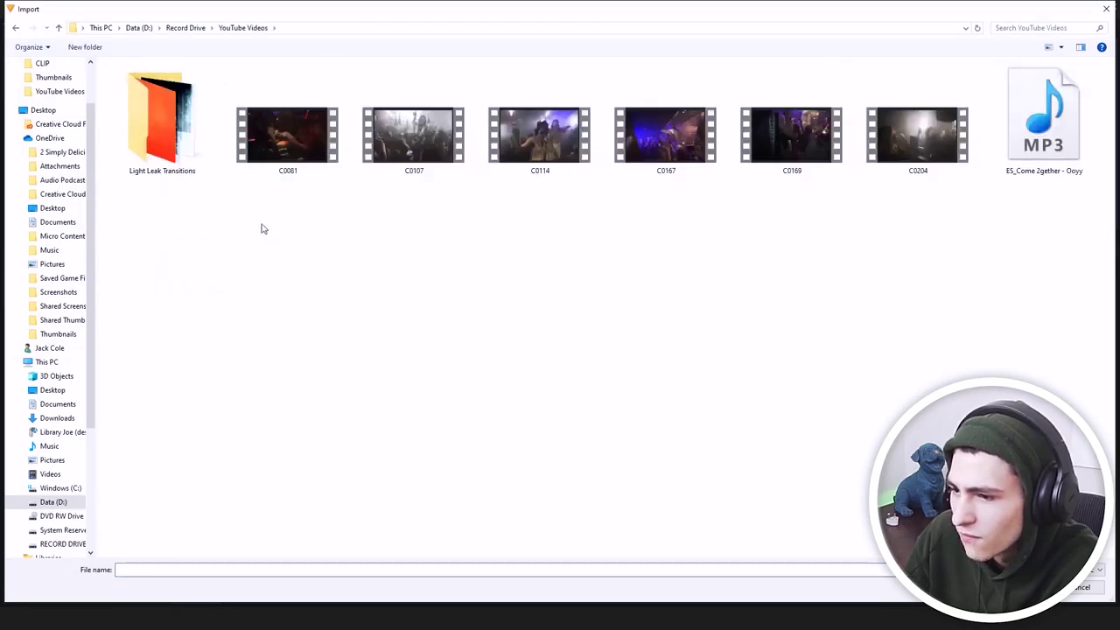
drag(274, 226, 1085, 70)
click(1031, 587)
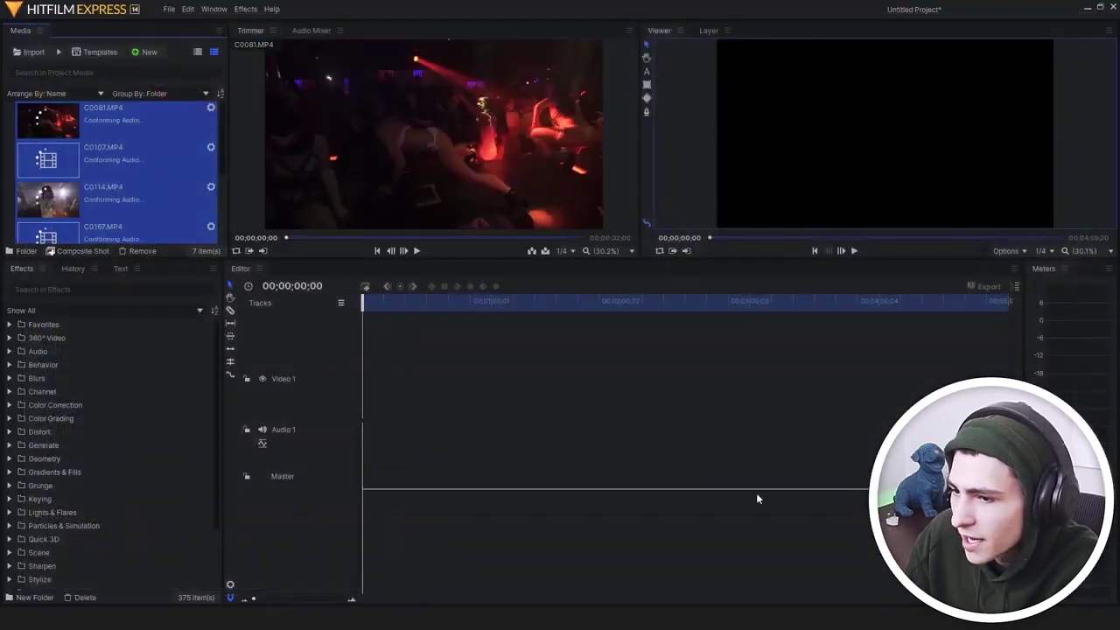
scroll(110, 131, down, 3)
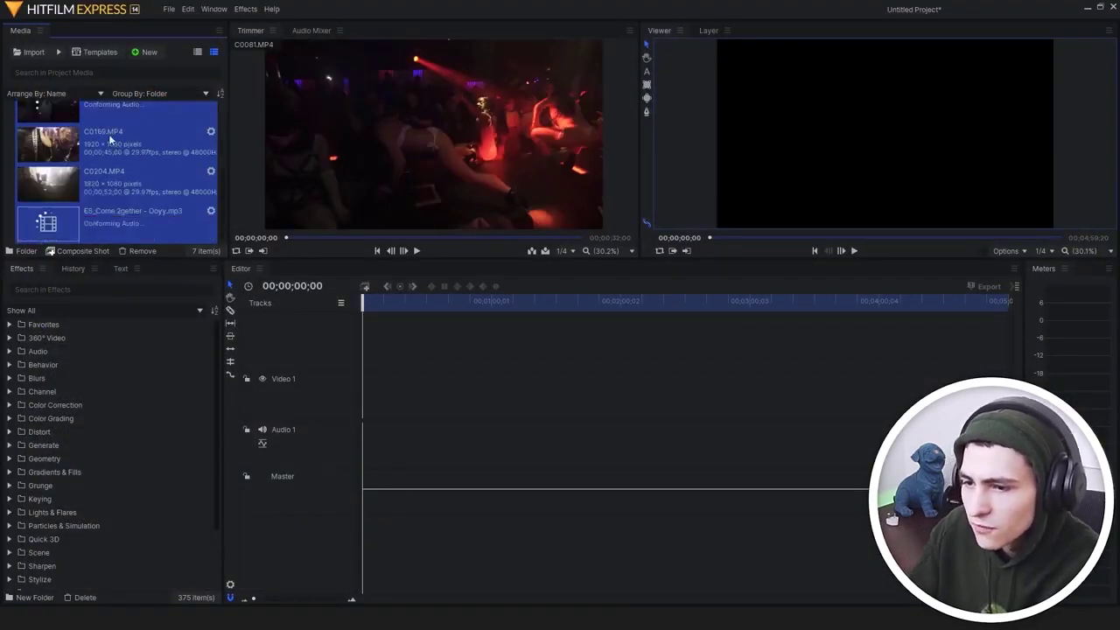
scroll(106, 139, up, 3)
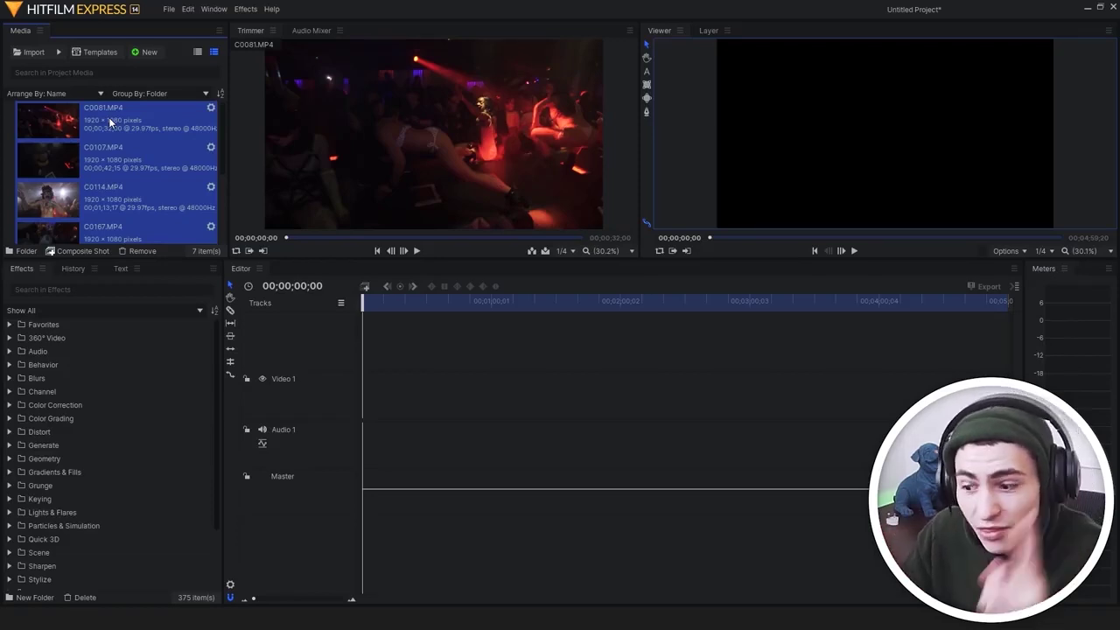
Preview the _MLT9 clip from the Light Leak Transitions folder in File Explorer and return to HitFilm Express
key(alt+Tab)
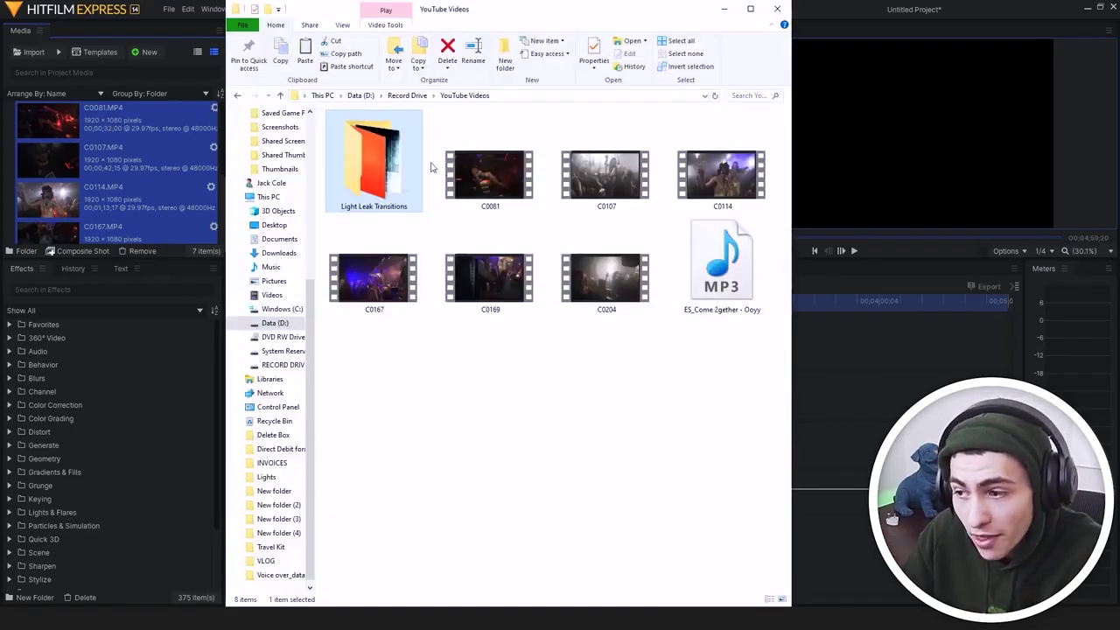
double_click(390, 135)
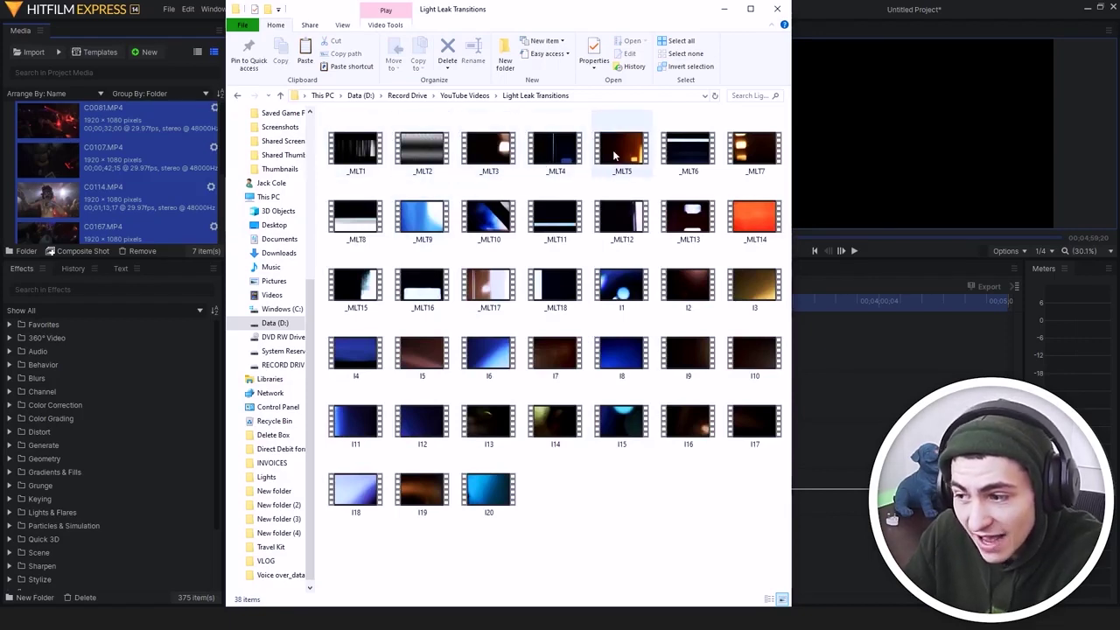
click(433, 224)
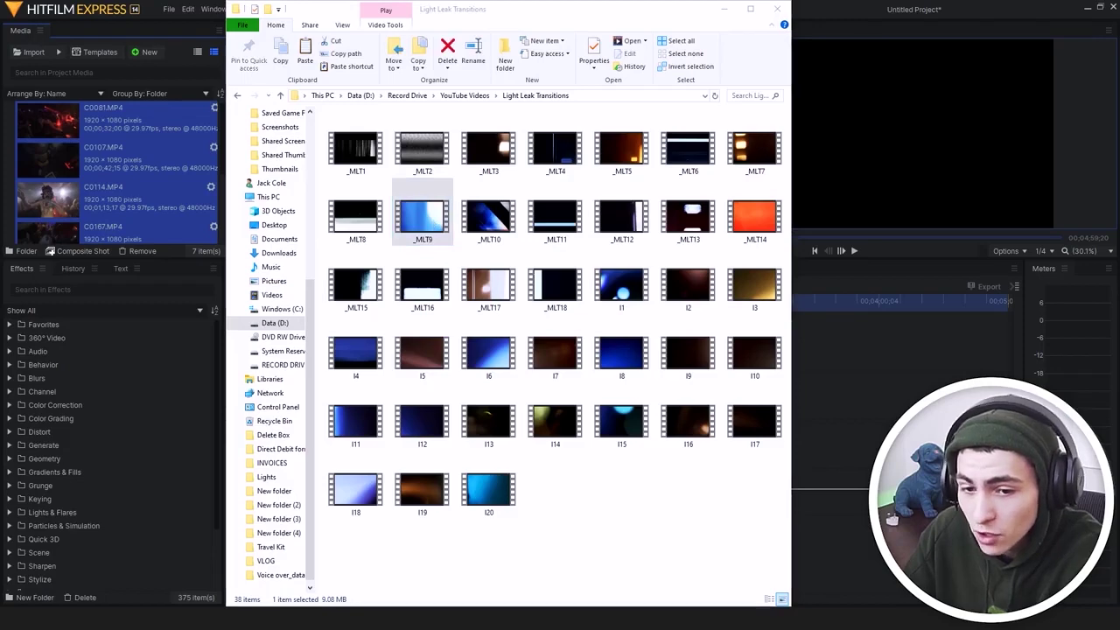
drag(555, 167, 946, 131)
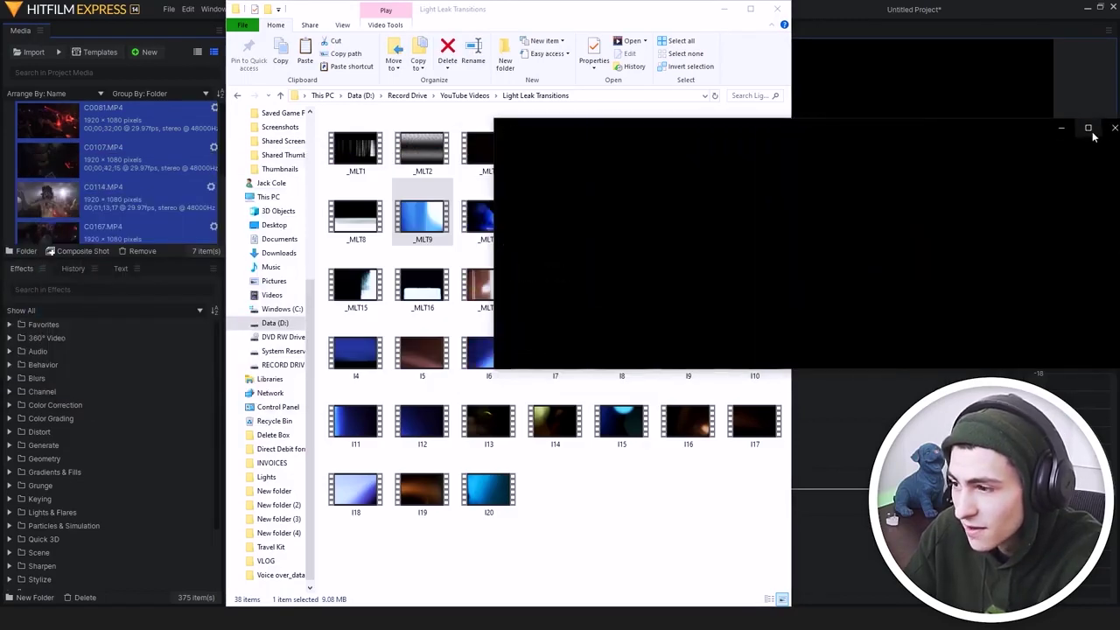
click(1113, 128)
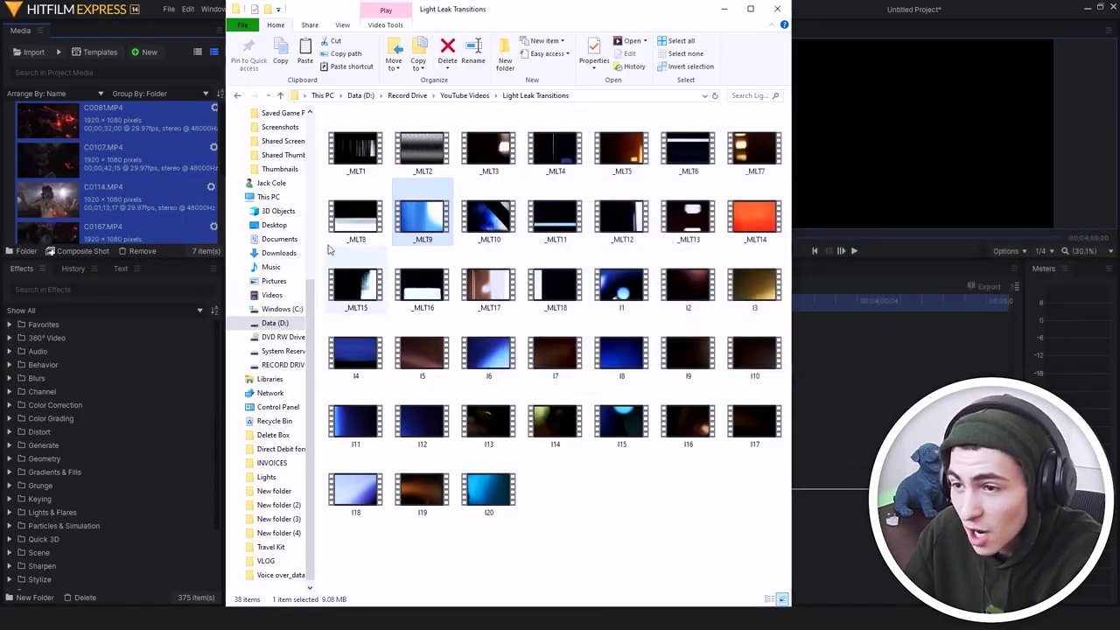
click(153, 6)
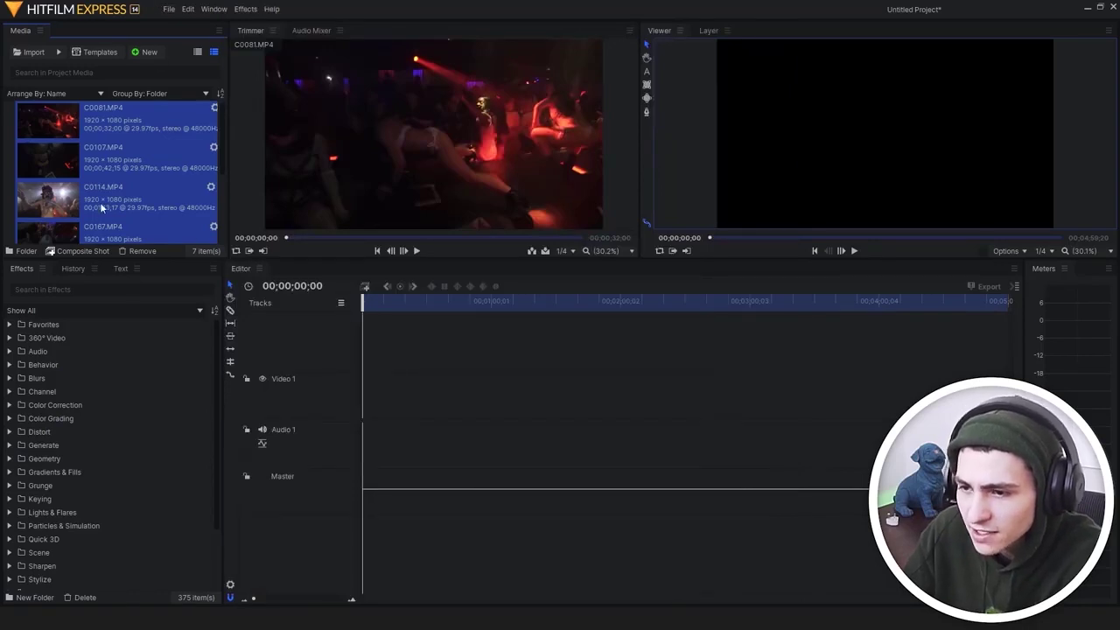
Place the C0081.MP4 clip at the start of the Video 1 track and enlarge the preview area above the timeline
click(62, 117)
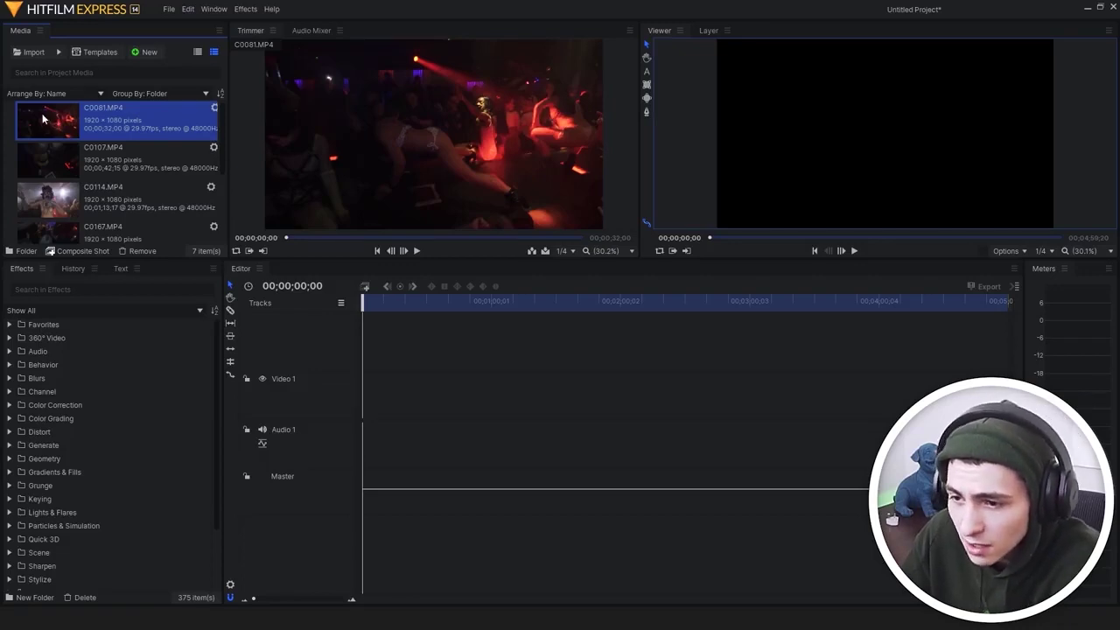
drag(188, 189, 366, 412)
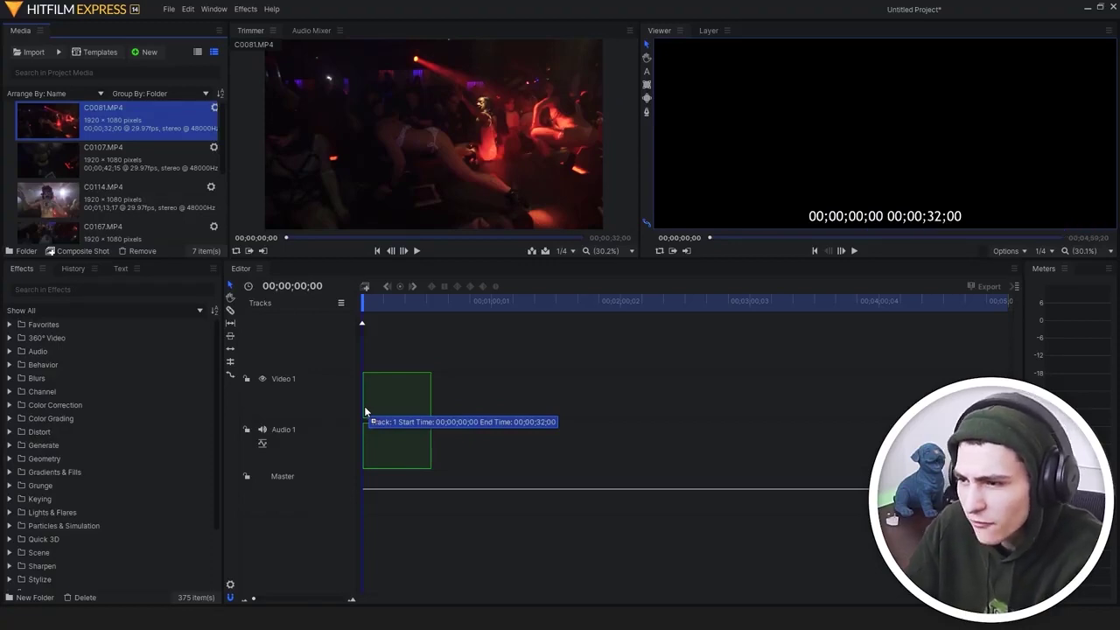
drag(365, 409, 364, 409)
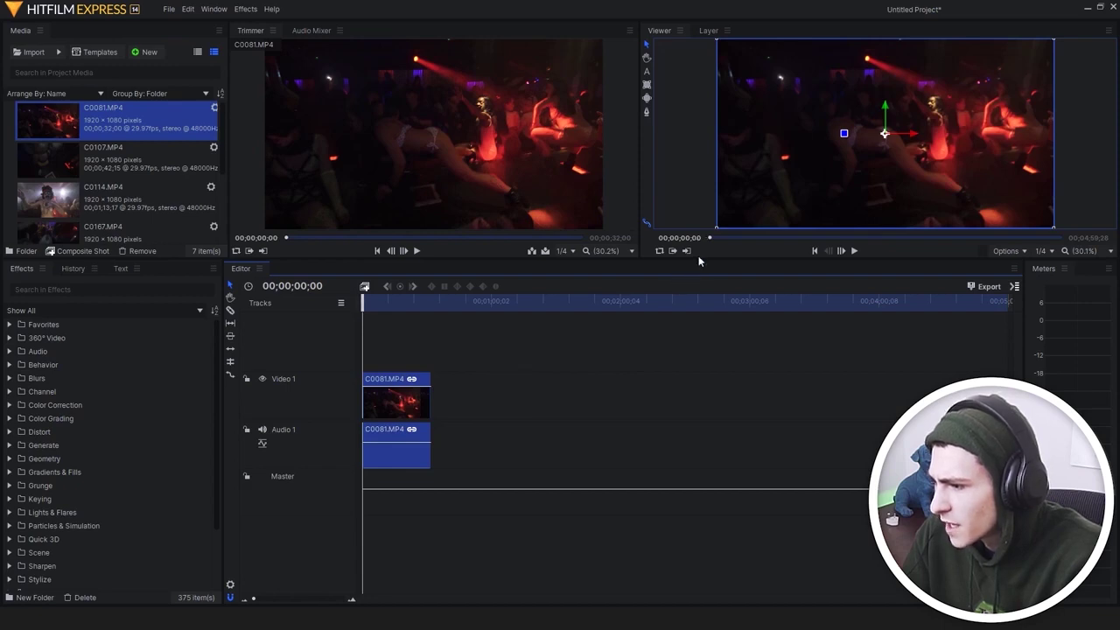
drag(698, 257, 698, 298)
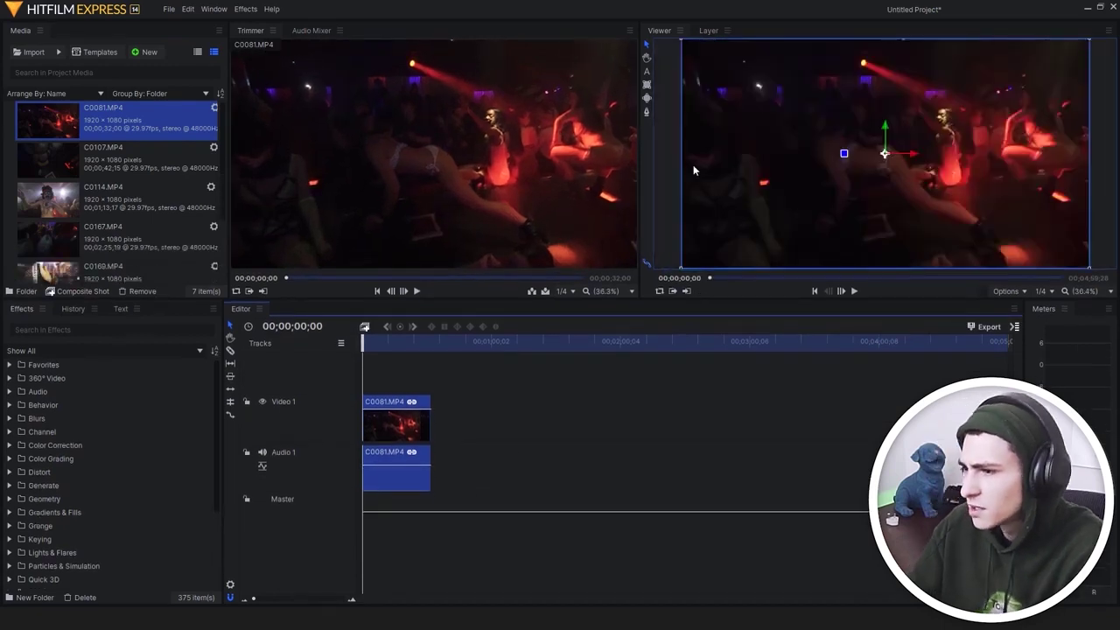
Slice off and delete the part of C0081.MP4 before 00;00;17;03 and move the remaining clip to the timeline start
key(space)
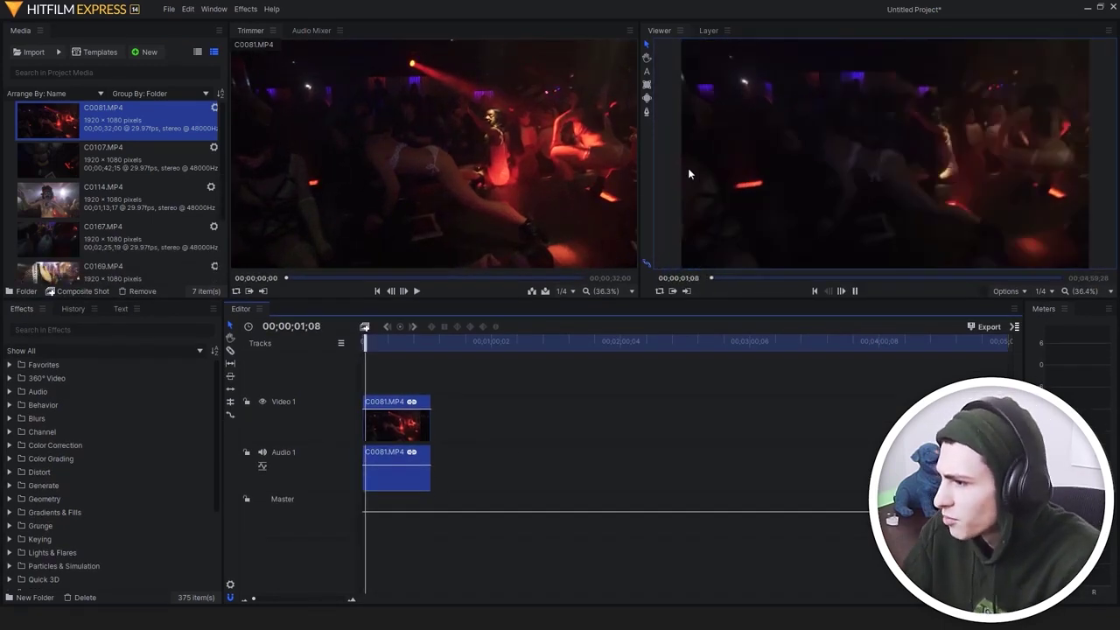
drag(370, 340, 399, 344)
key(c)
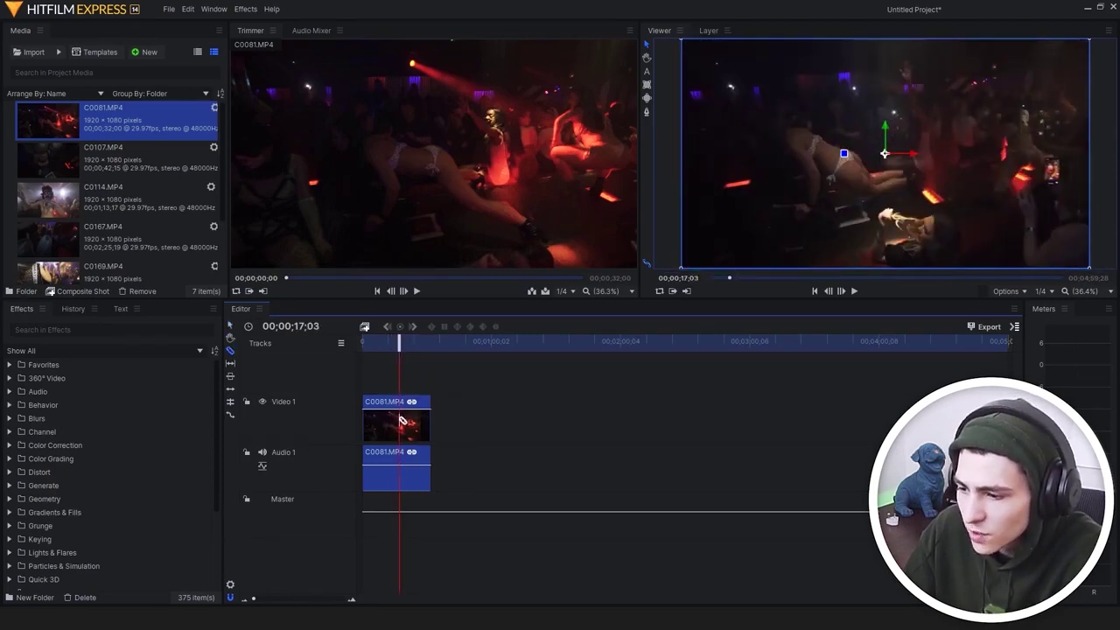
click(400, 422)
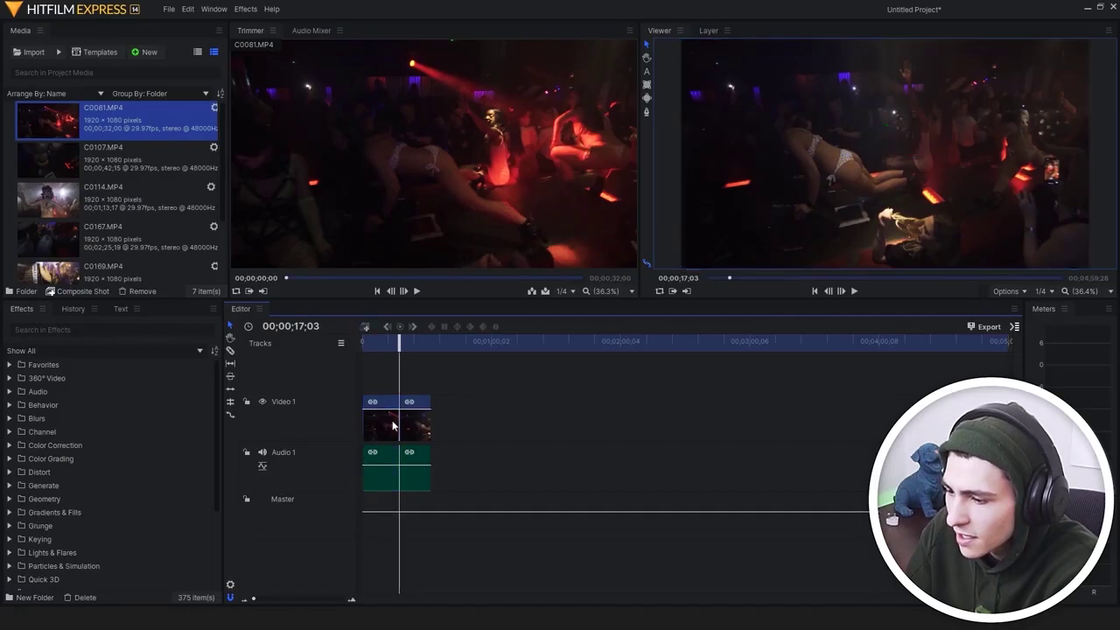
key(Delete)
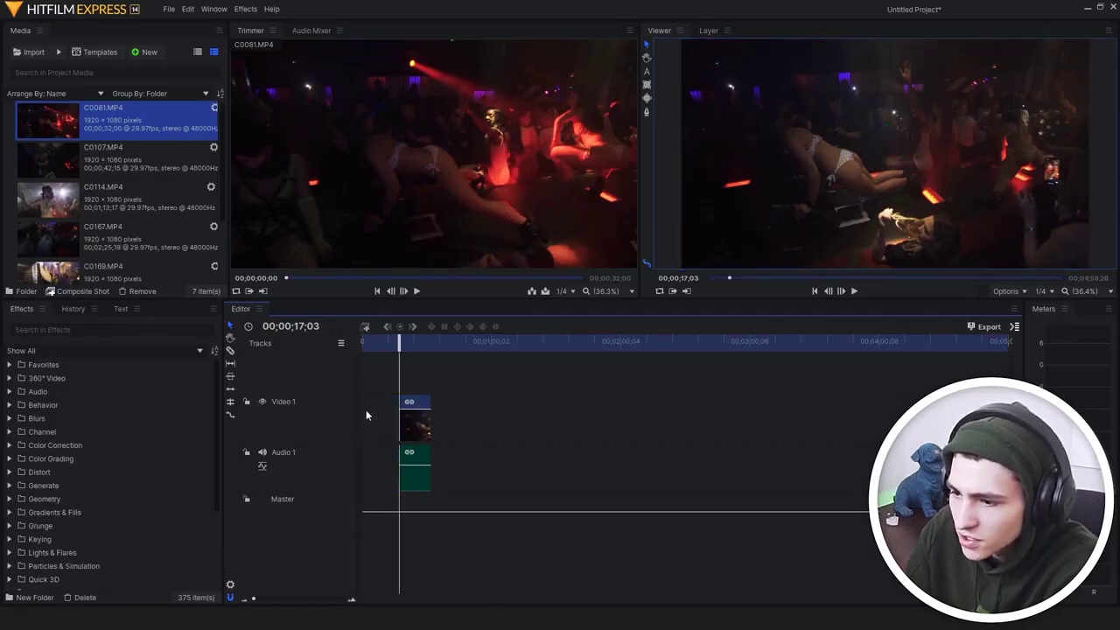
drag(413, 433, 381, 427)
key(Home)
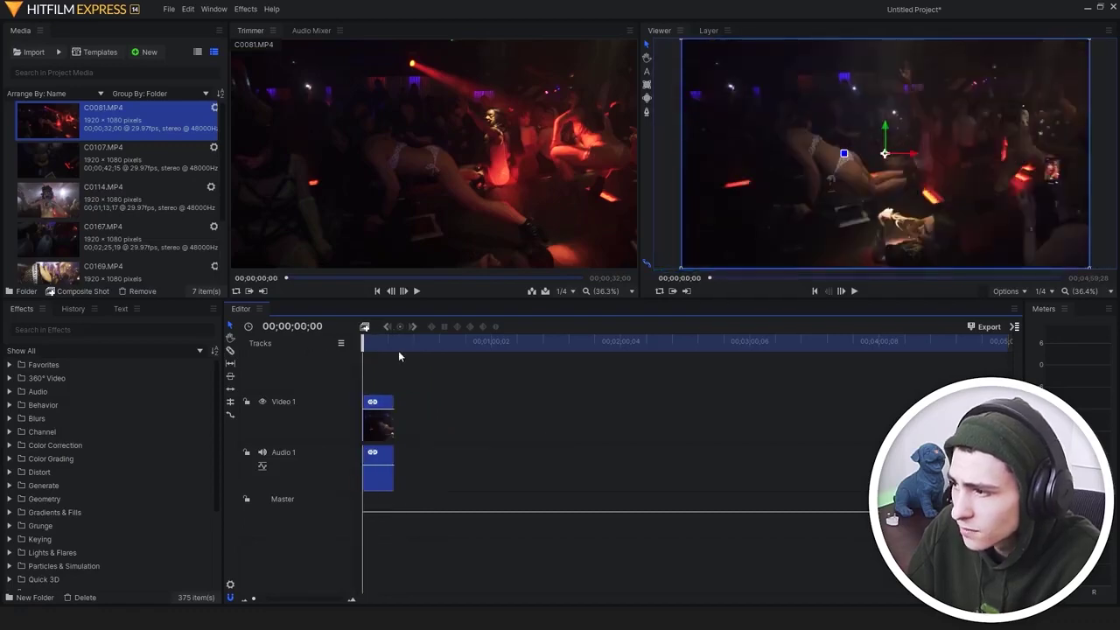
Play the trimmed C0081.MP4 clip from its start and slice it at 00;00;04;14
key(space)
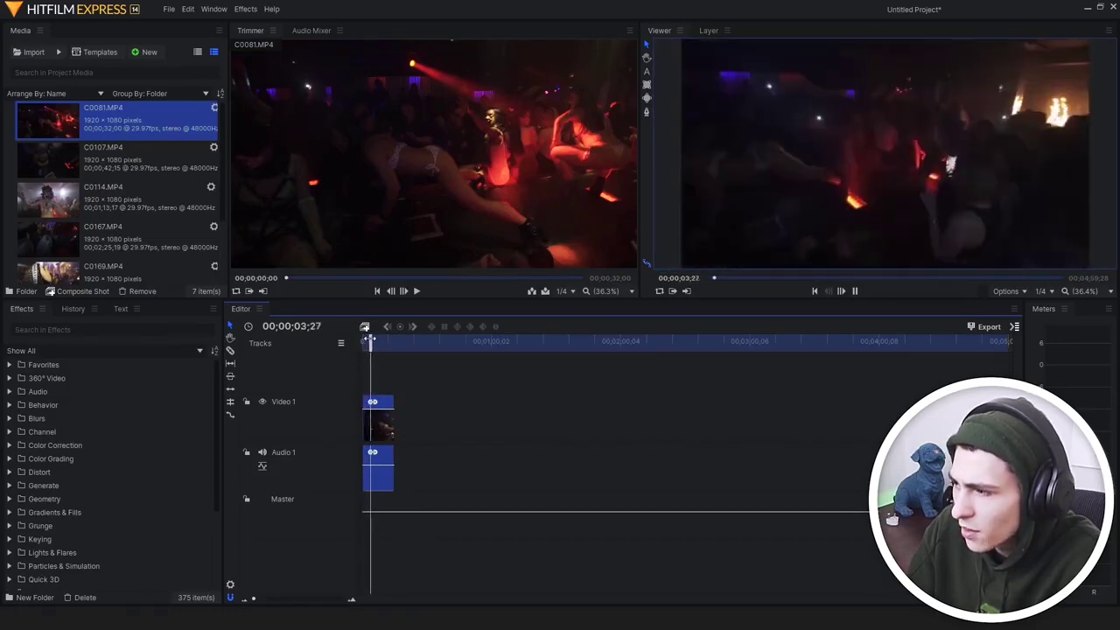
key(space)
scroll(414, 487, up, 5)
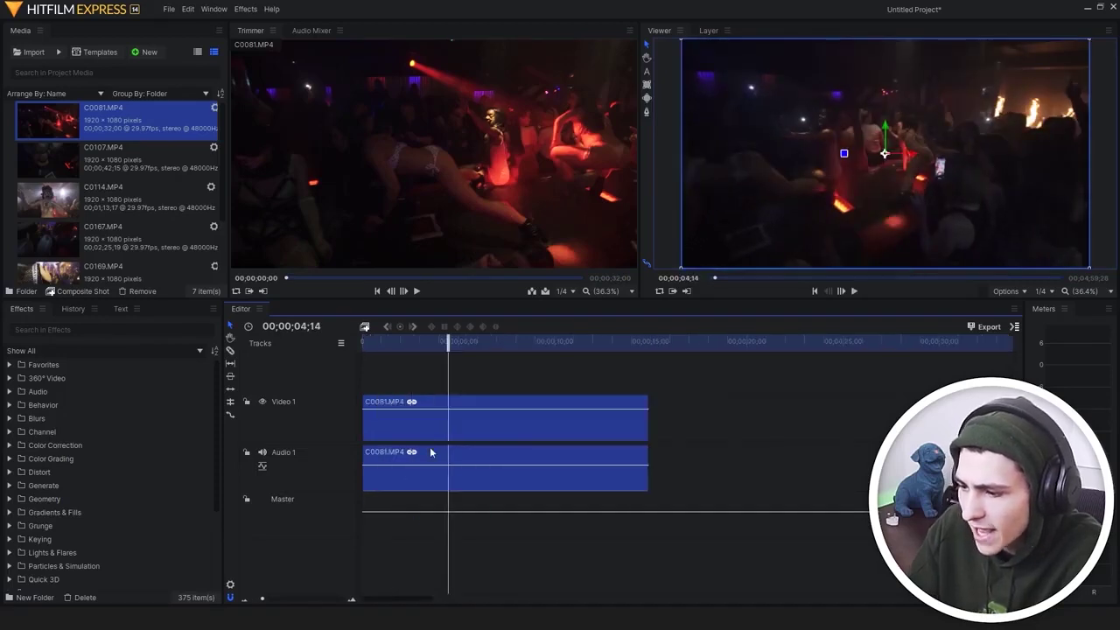
key(c)
click(449, 422)
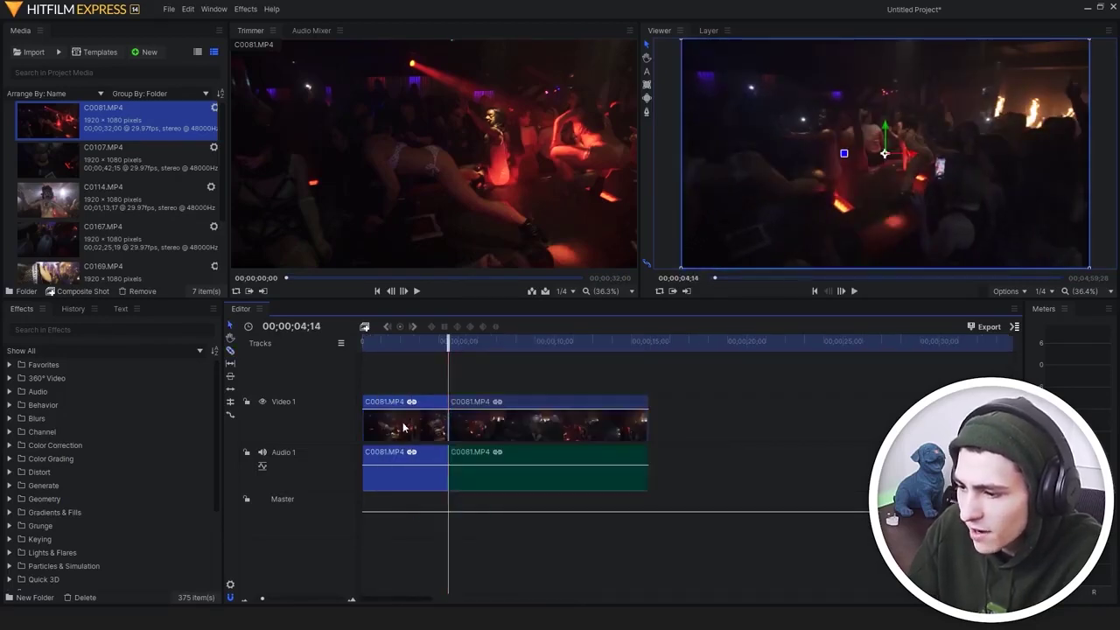
Set the first C0081.MP4 segment's speed to 800% and move the following segment up against its end to close the gap
click(398, 343)
right_click(405, 402)
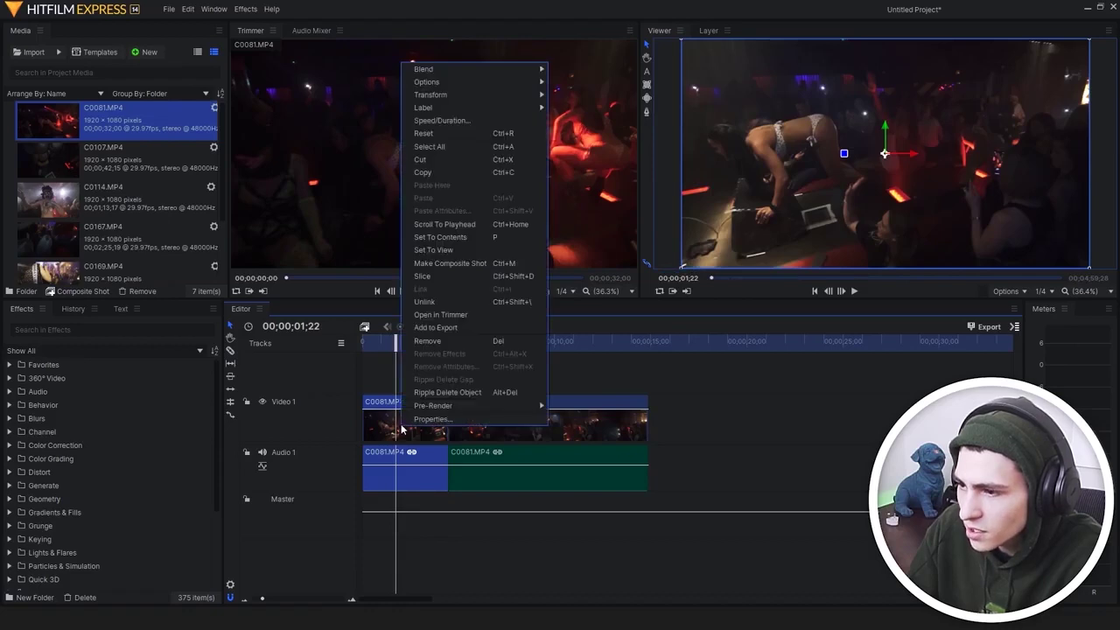
click(437, 121)
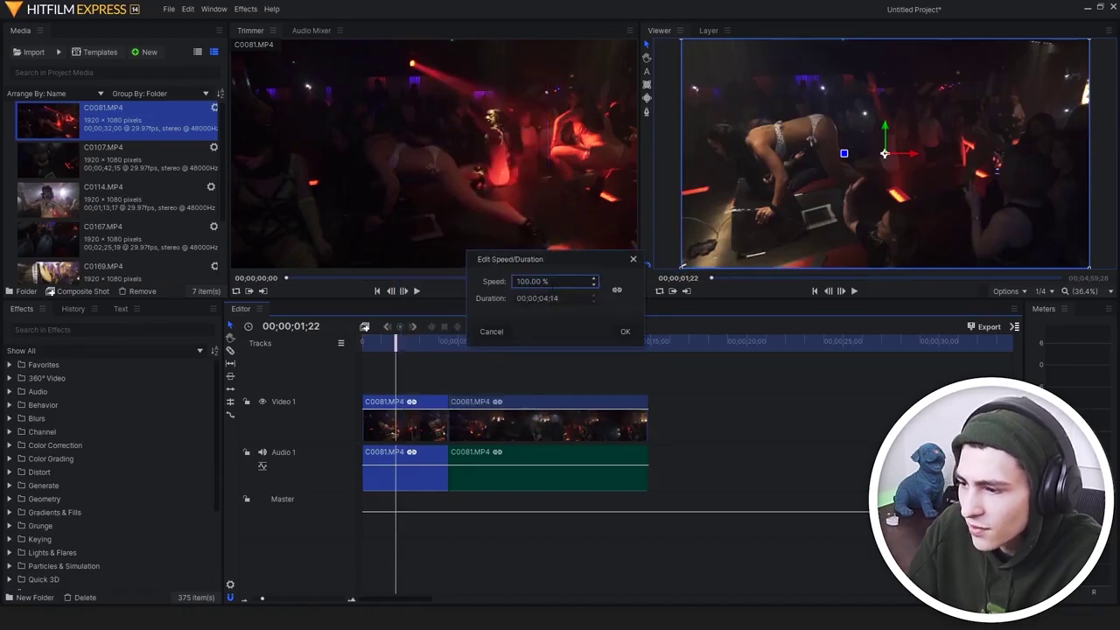
double_click(554, 282)
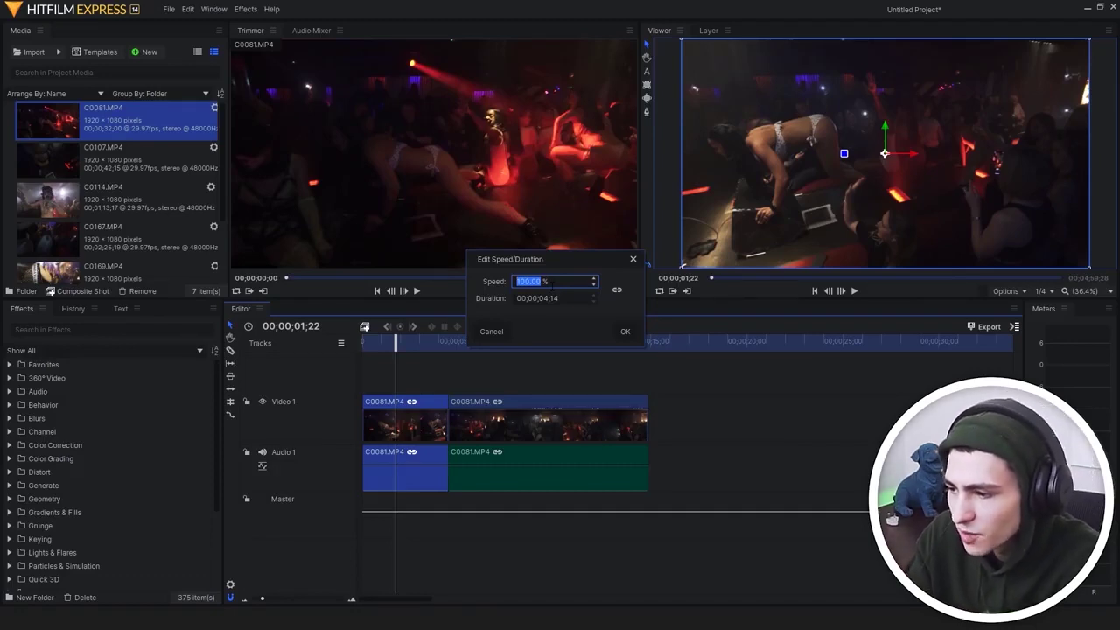
text(400)
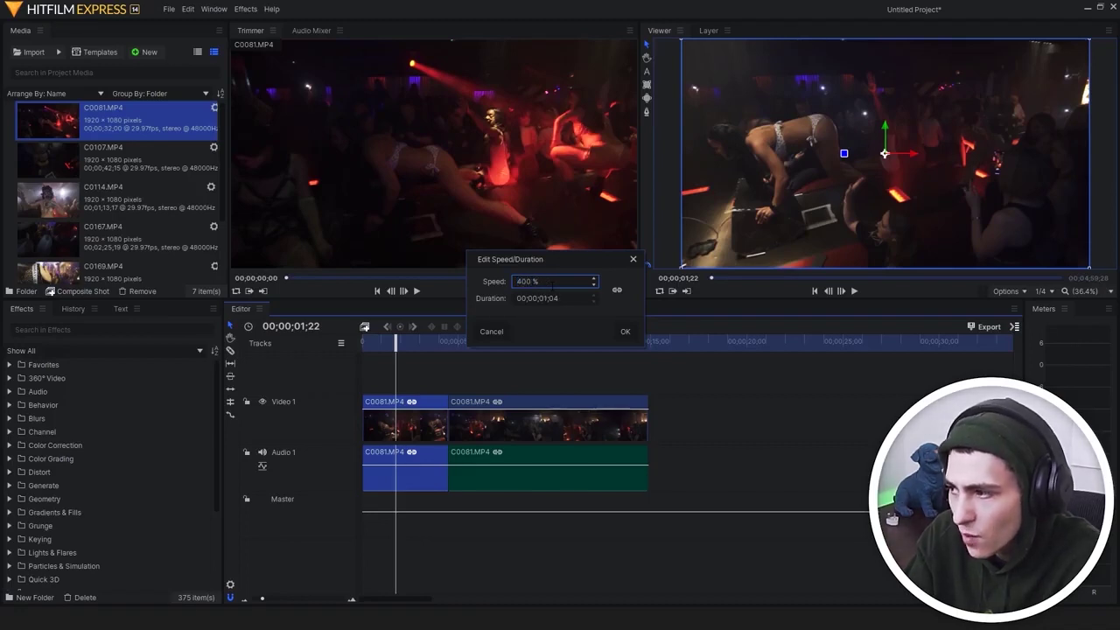
key(ctrl+a)
text(800)
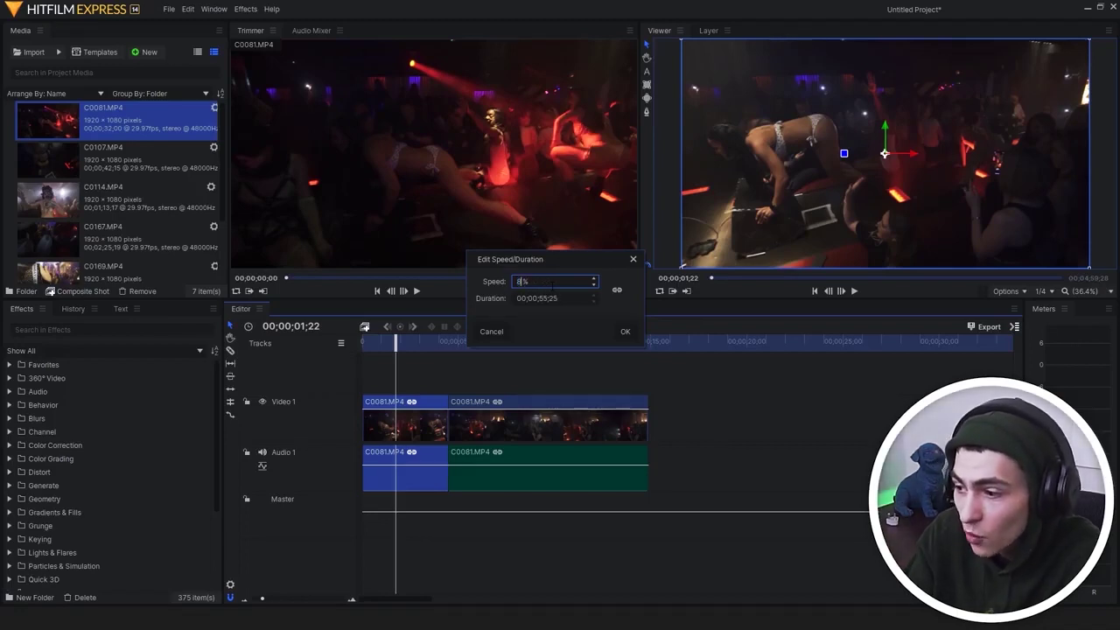
key(Return)
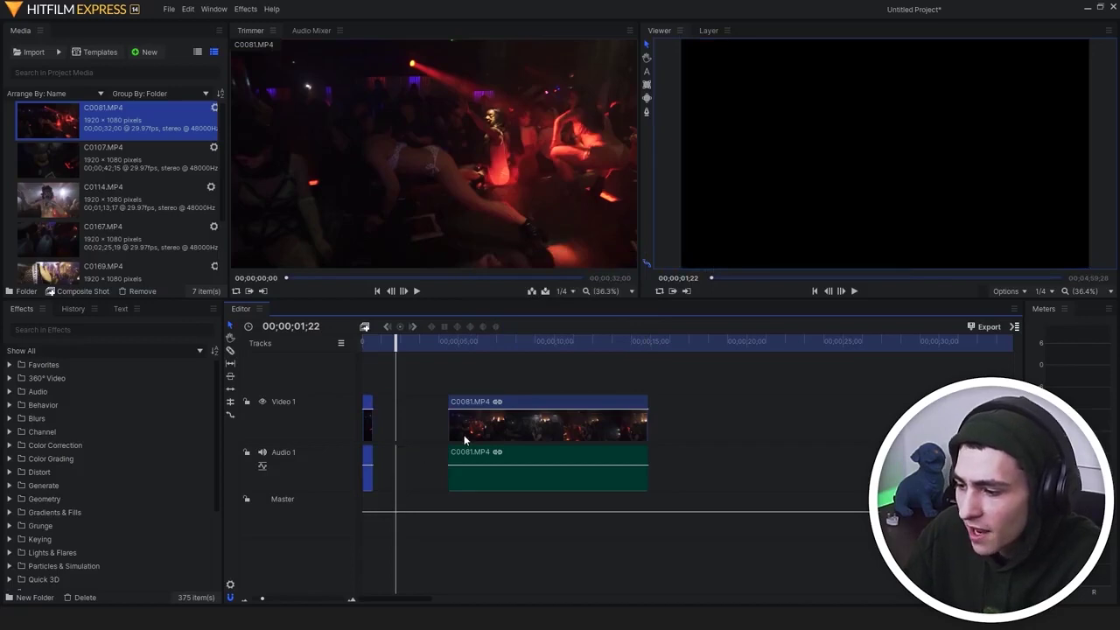
drag(474, 428, 396, 435)
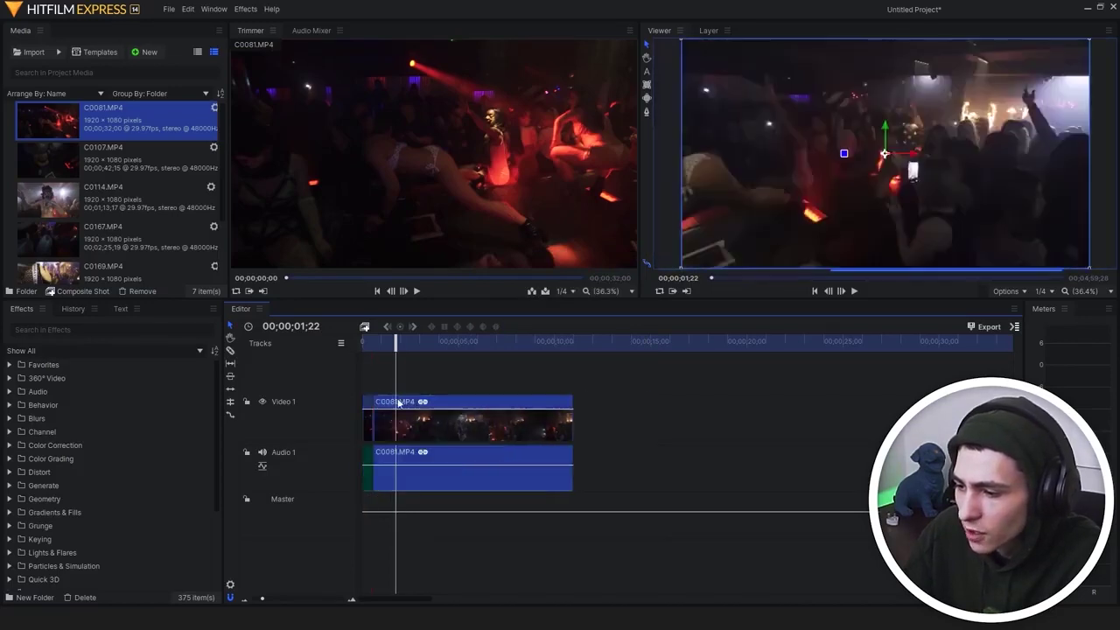
Play the timeline from its start and slice the second C0081.MP4 segment at 00;00;03;03
key(Home)
key(space)
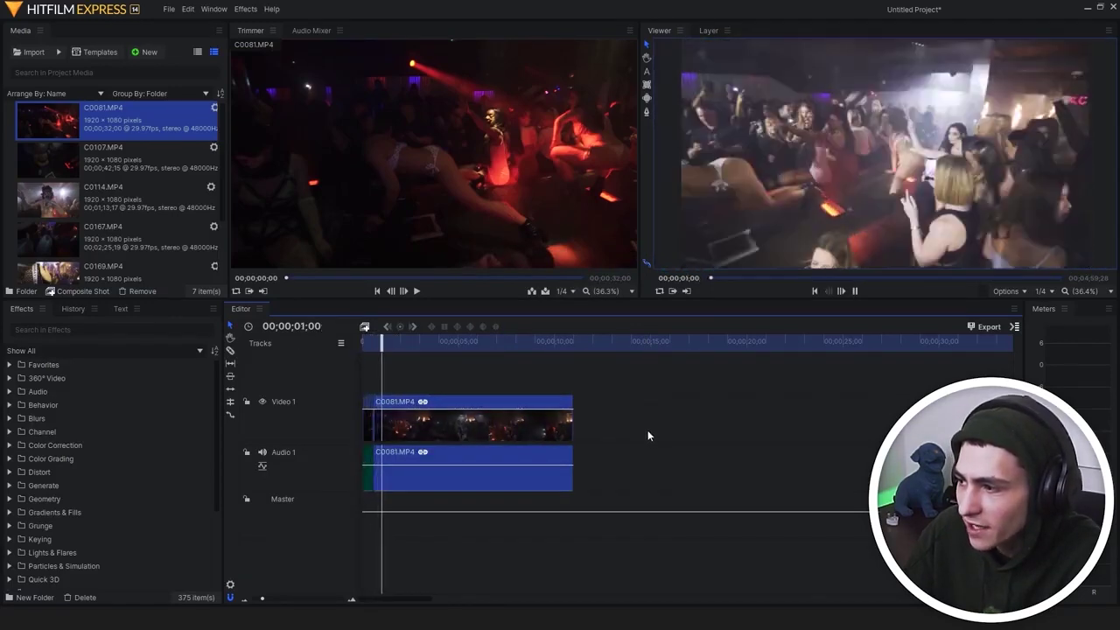
drag(378, 343, 290, 338)
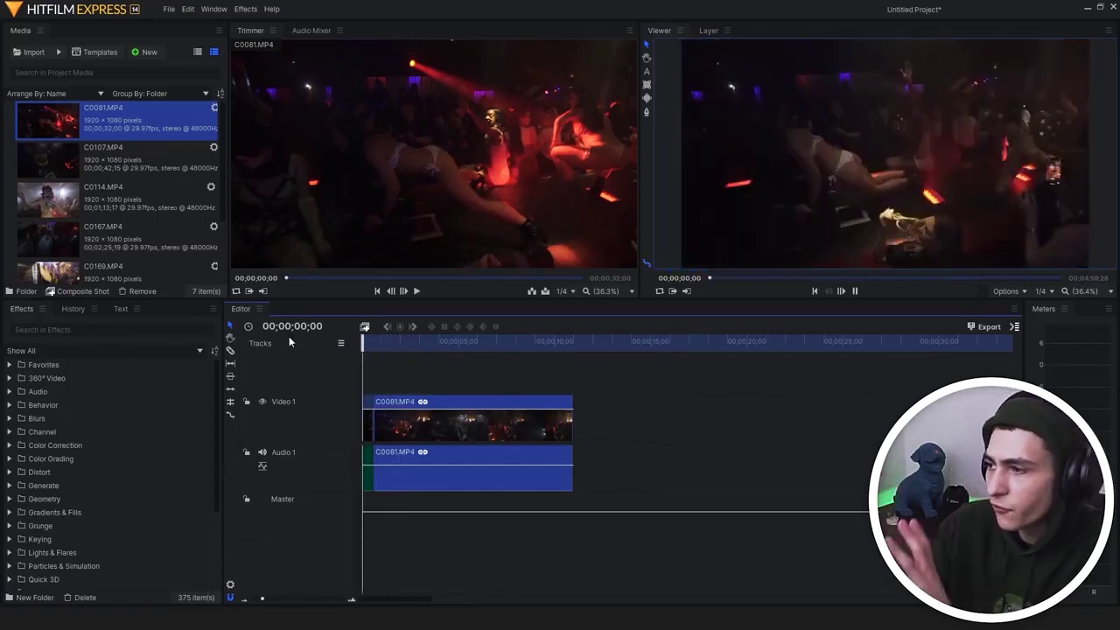
key(space)
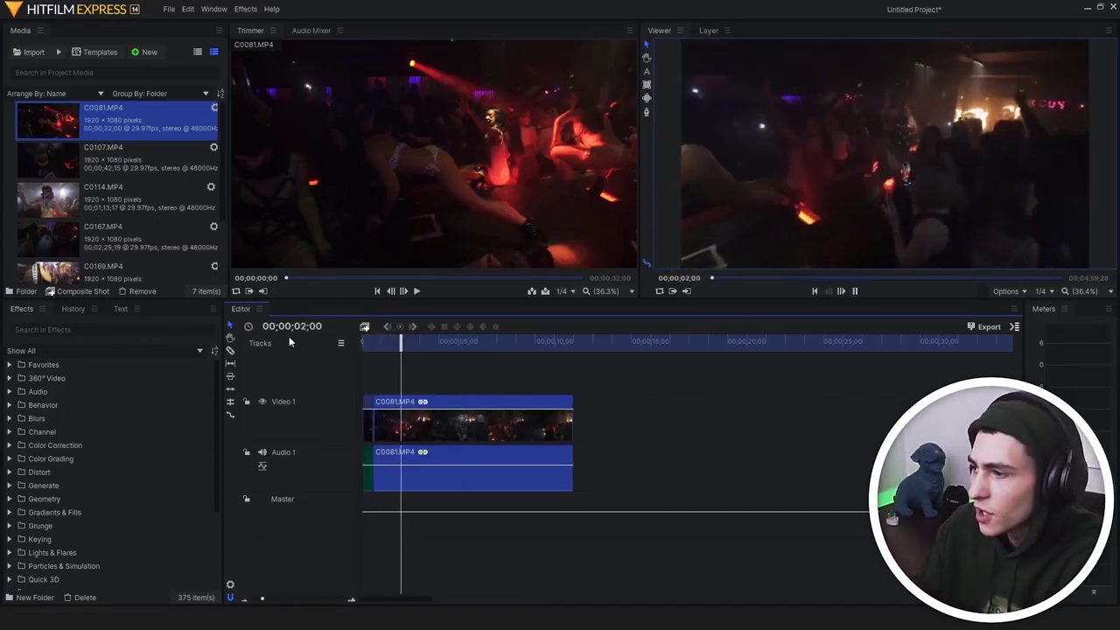
key(space)
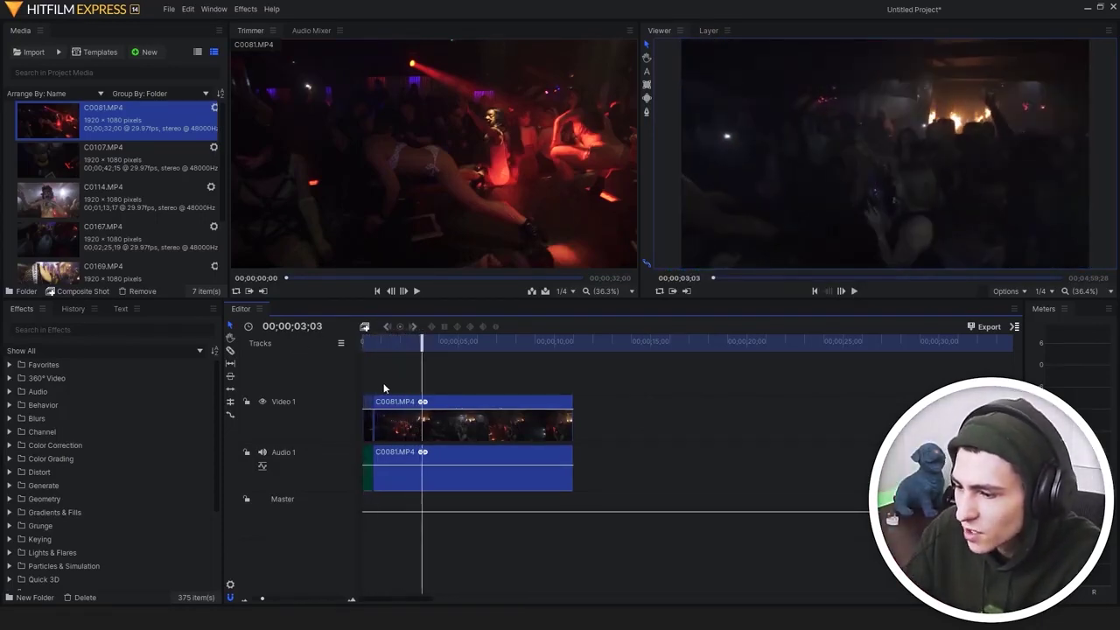
click(418, 424)
key(ctrl+shift+d)
Set the speed of the C0081.MP4 segment after 00;00;03;03 to 800%
right_click(461, 419)
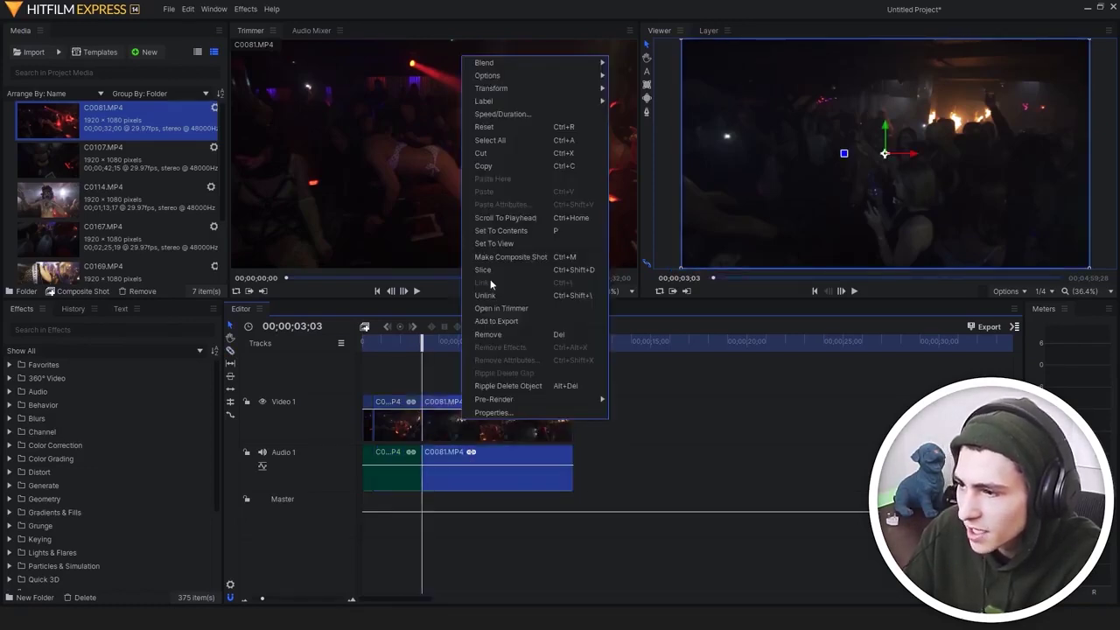
click(503, 113)
double_click(529, 281)
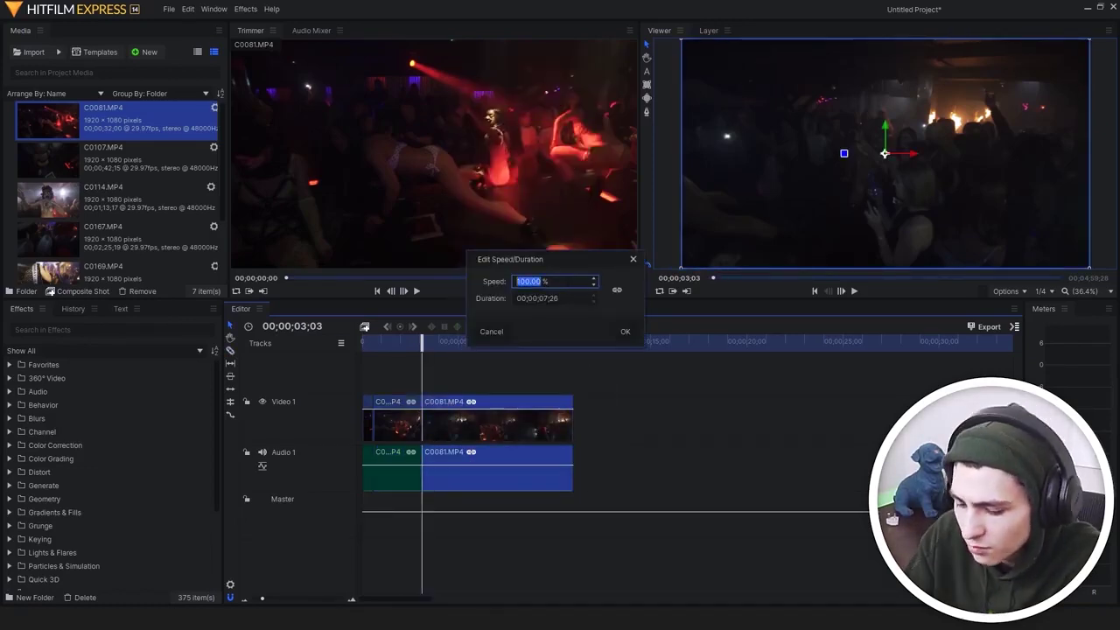
text(800)
key(Return)
Play the last sped-up C0081.MP4 segment, slice it at 00;00;03;18 and delete the part after the cut
key(space)
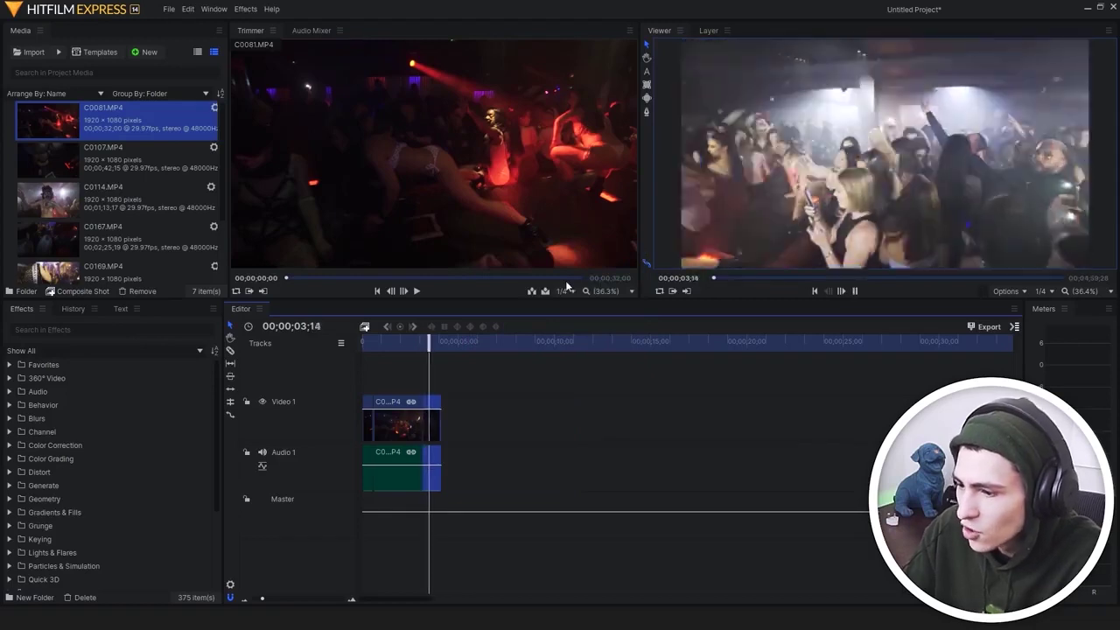
key(space)
key(Right)
key(Right)
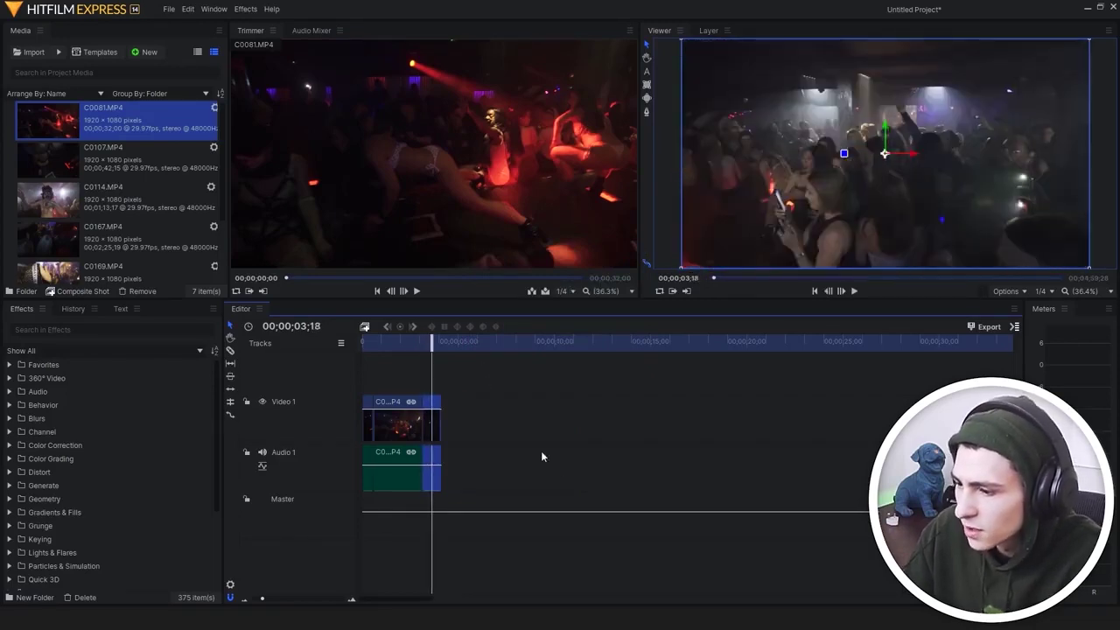
key(c)
double_click(433, 425)
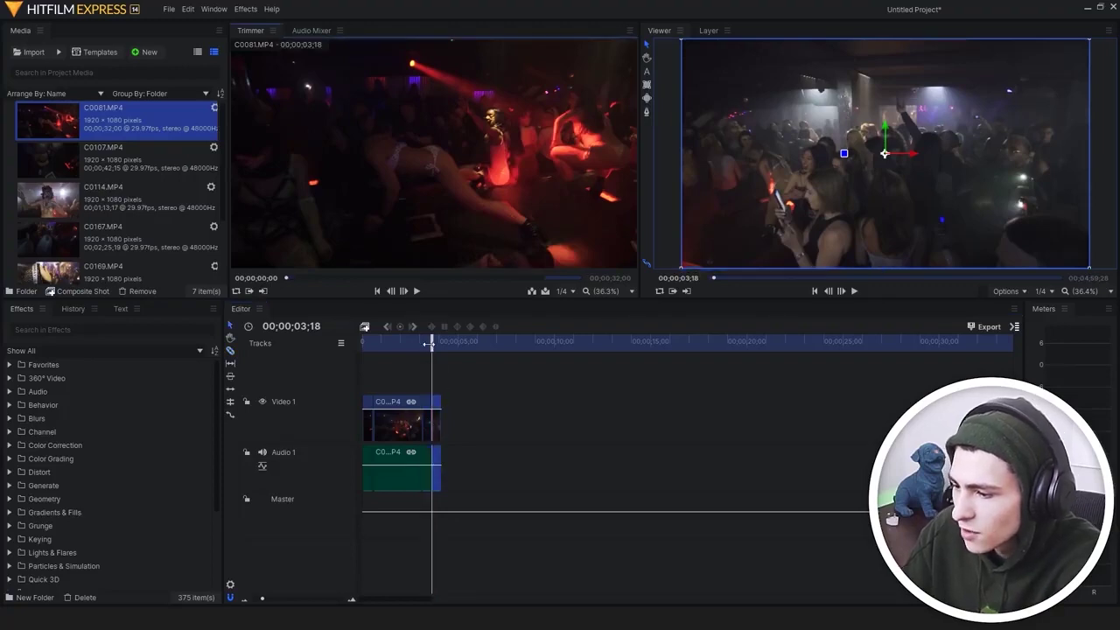
key(Delete)
Replay the edited C0081.MP4 sequence from the timeline start several times to check the speed changes
key(Home)
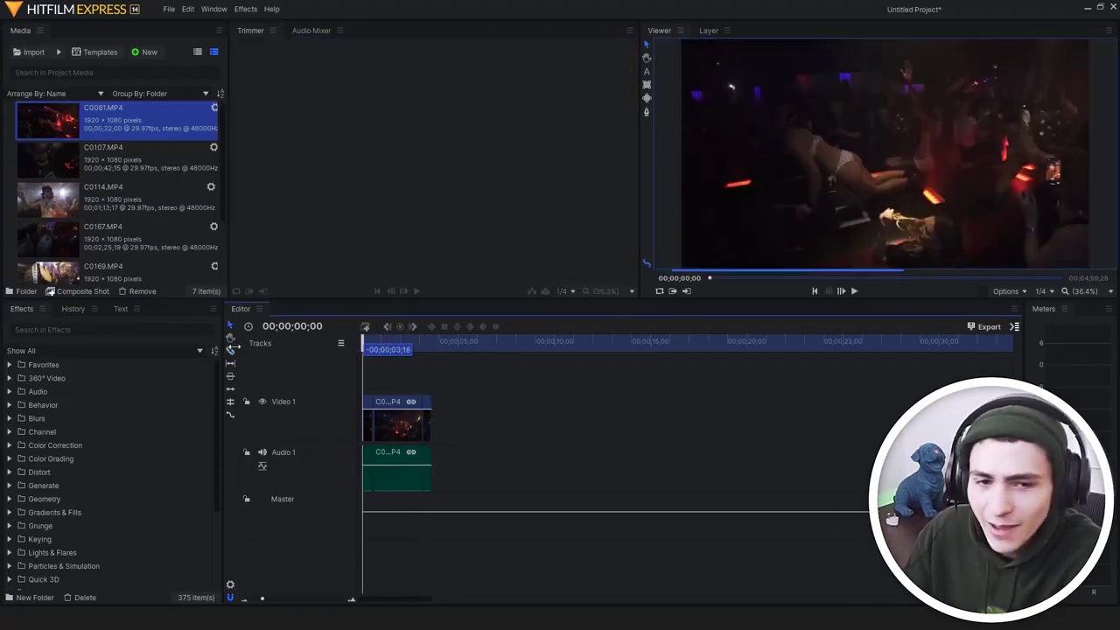
key(space)
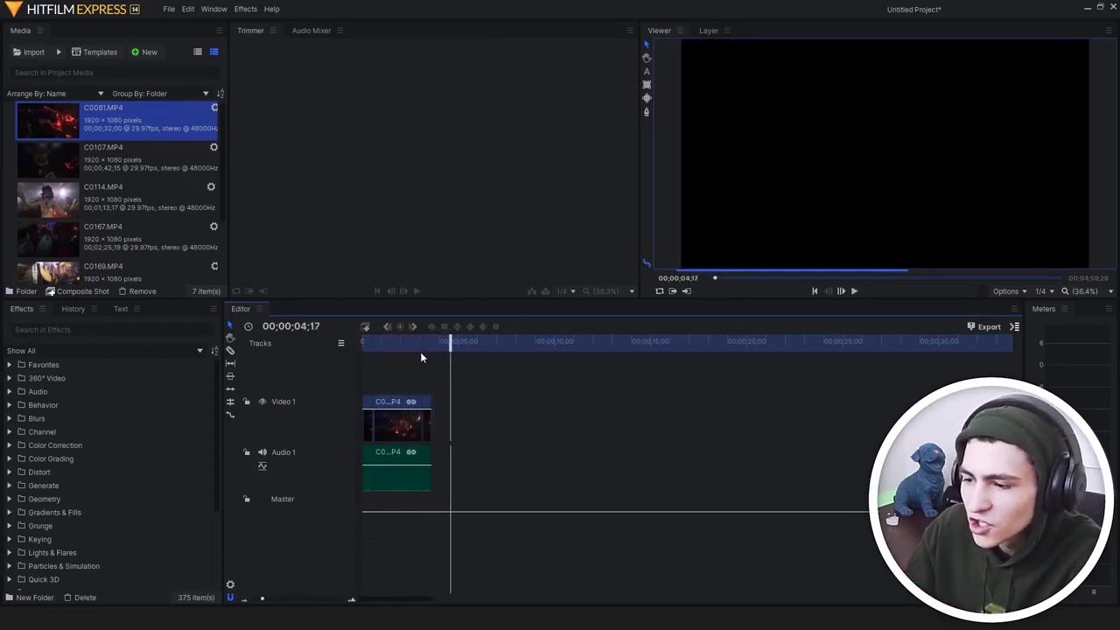
key(space)
key(Home)
key(space)
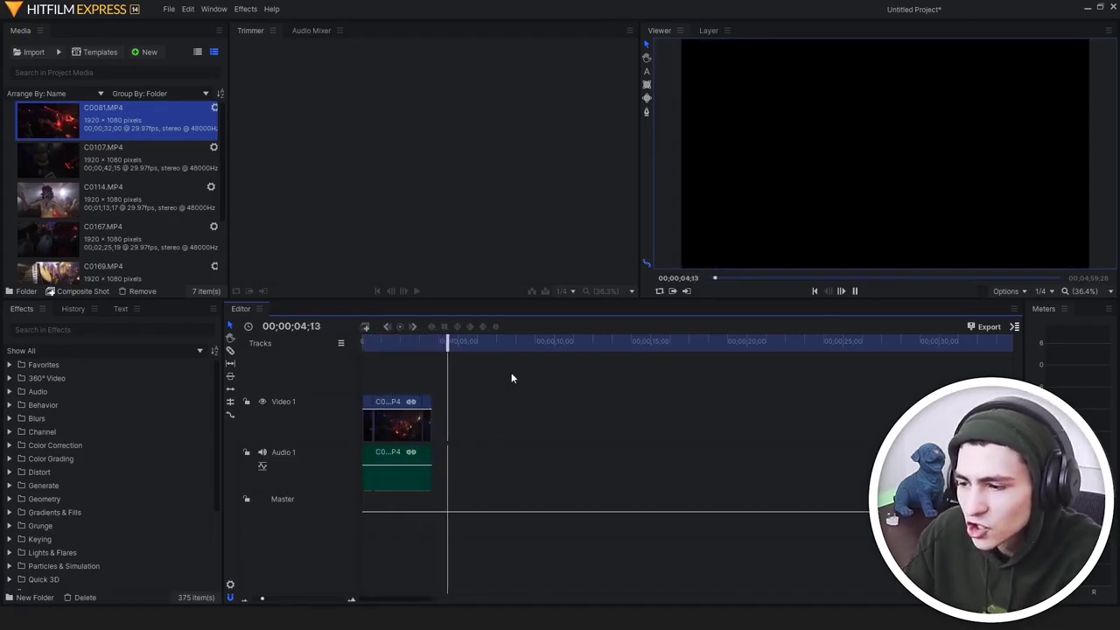
key(space)
drag(432, 342, 319, 360)
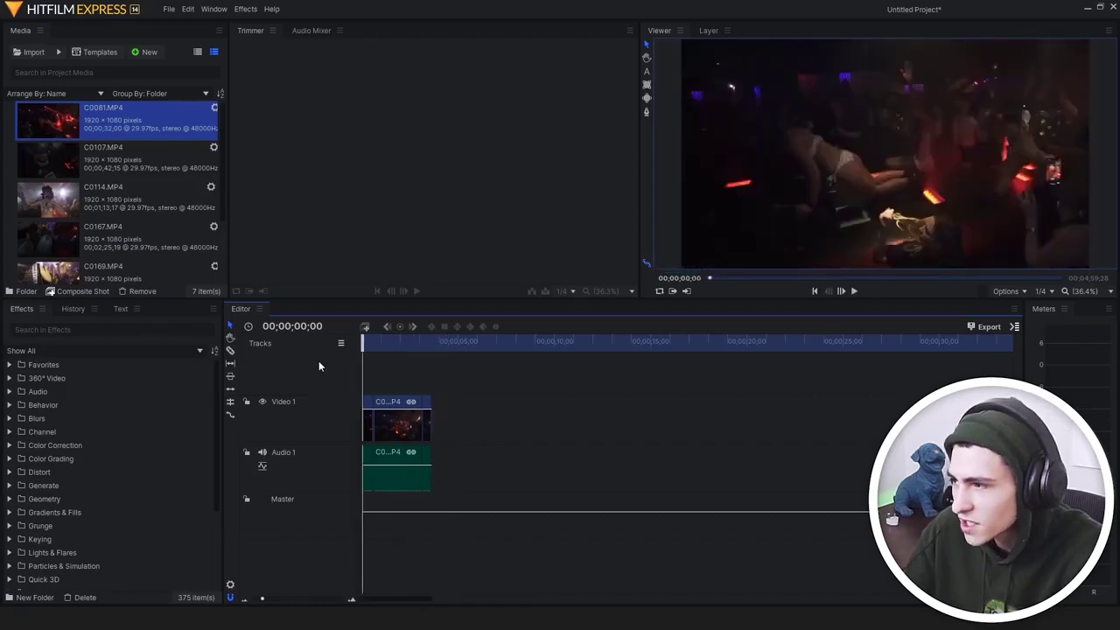
key(space)
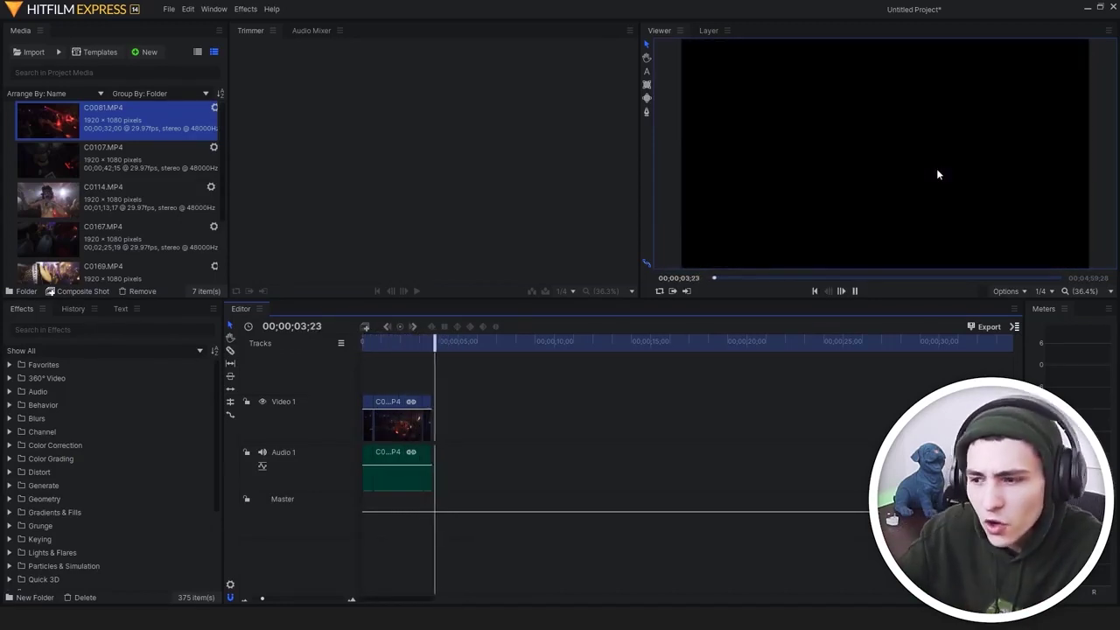
key(space)
key(Home)
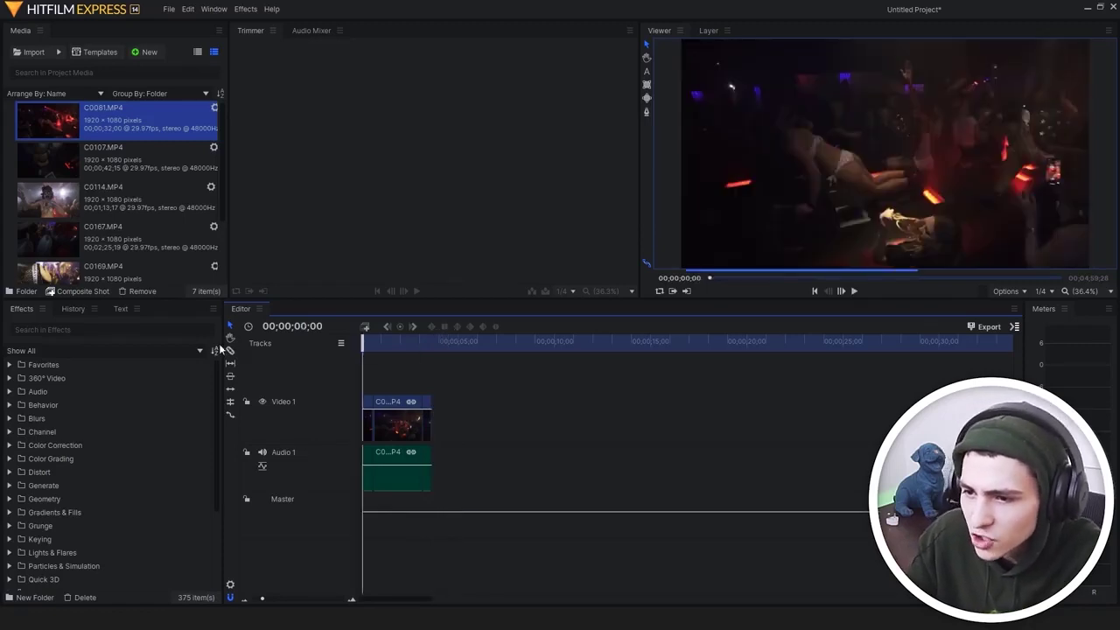
Save the project as Hitfilm Master Project in the YouTube Videos folder of Record Drive
key(ctrl+s)
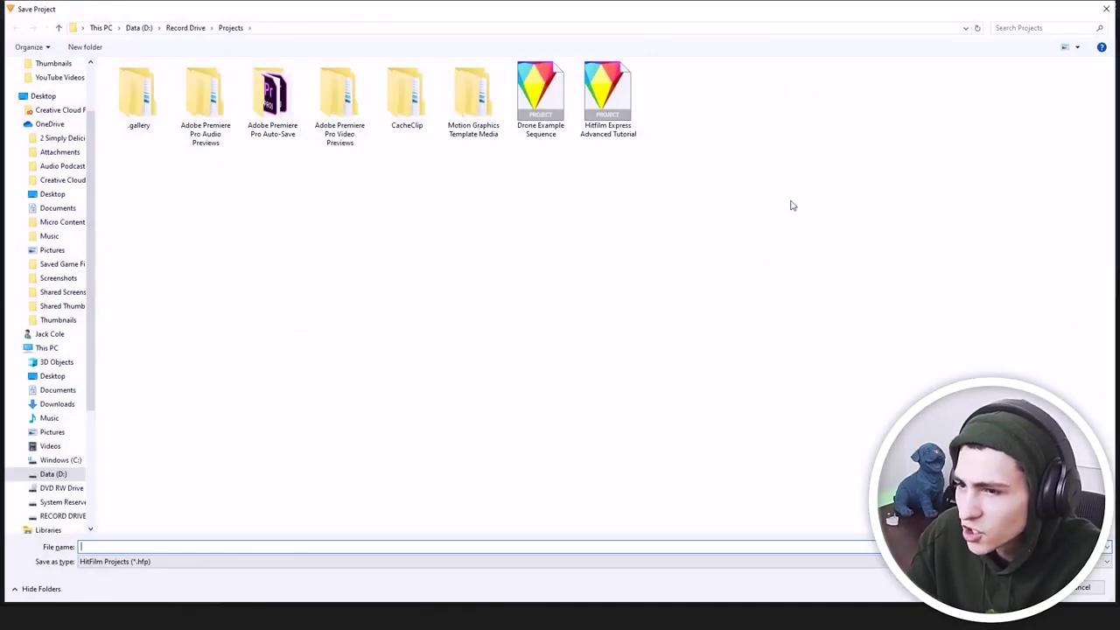
click(184, 28)
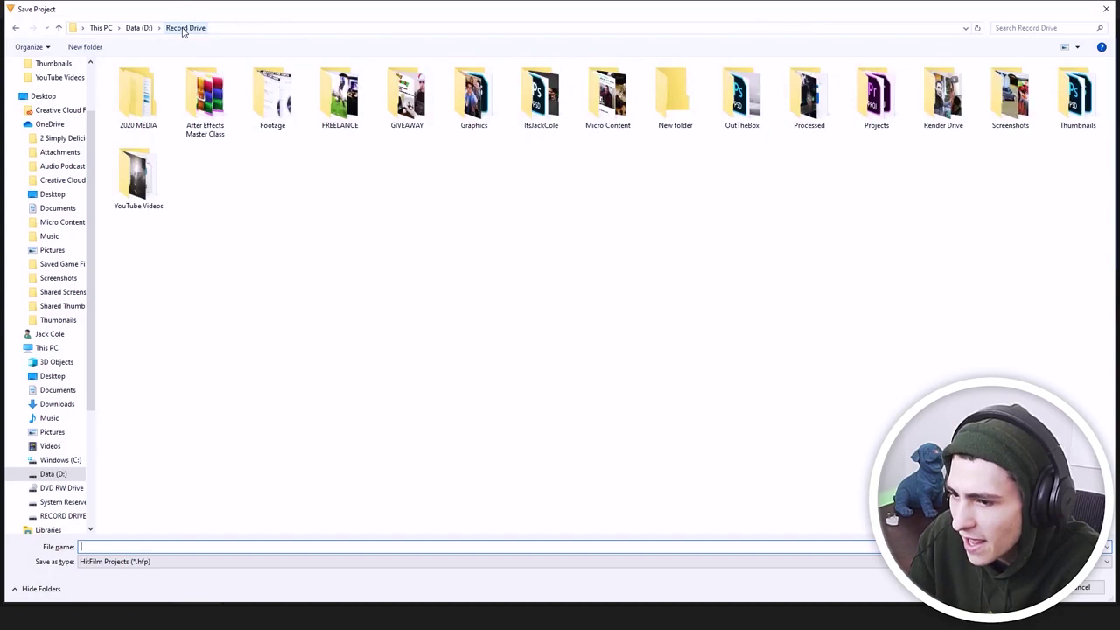
double_click(138, 180)
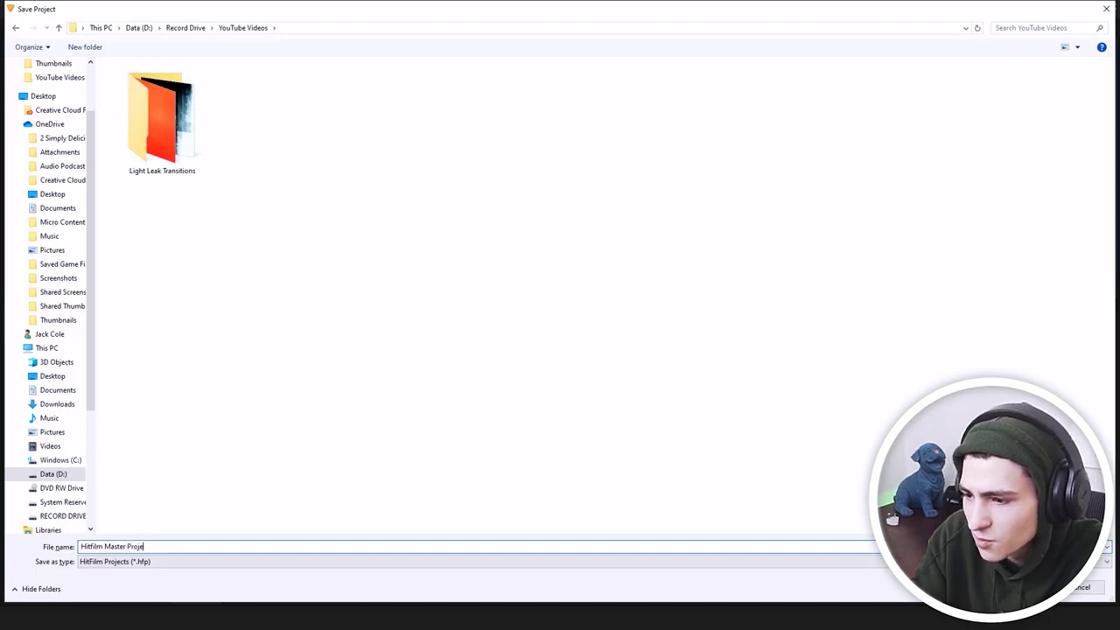
text(ct)
key(Return)
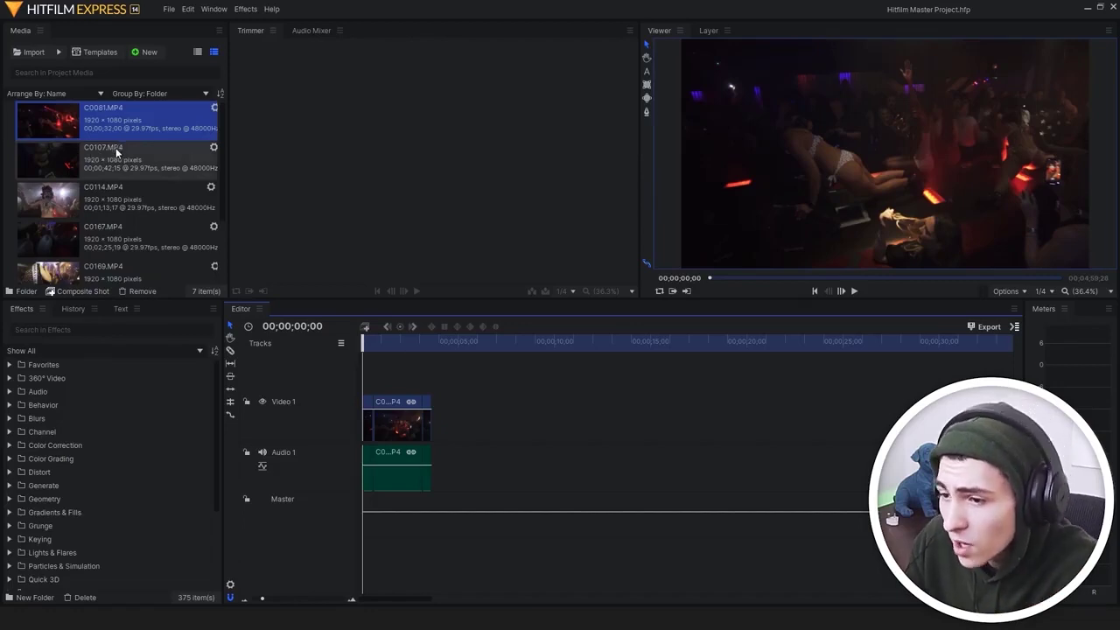
Place C0107.MP4 on Video 1 directly after the C0081.MP4 segments and set the playhead to its start at 00;00;03;18
drag(118, 147, 435, 437)
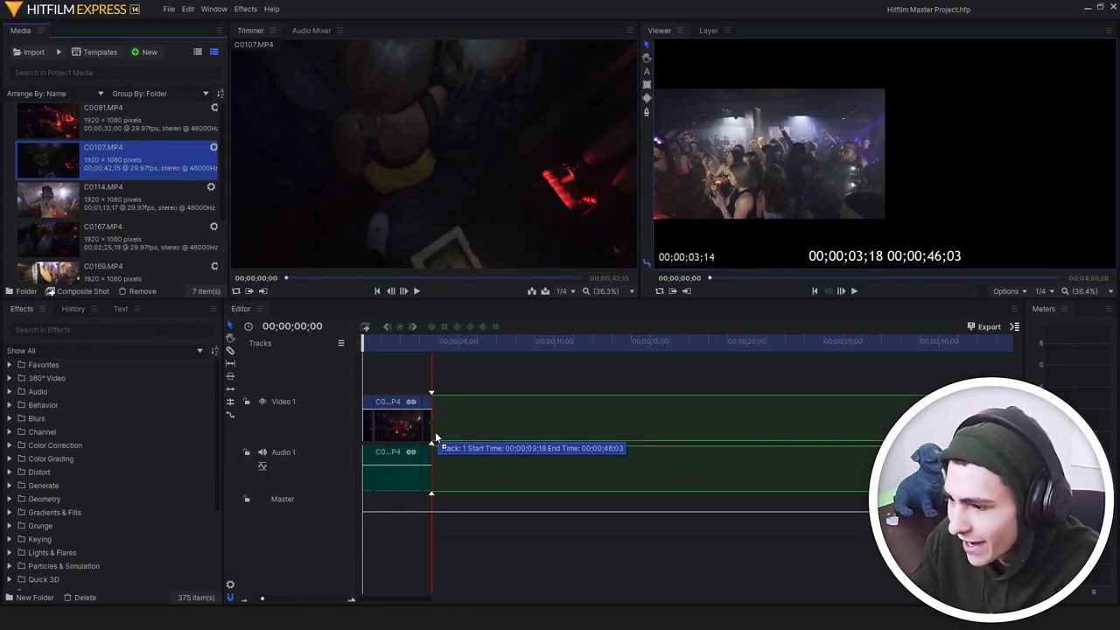
drag(435, 431, 434, 431)
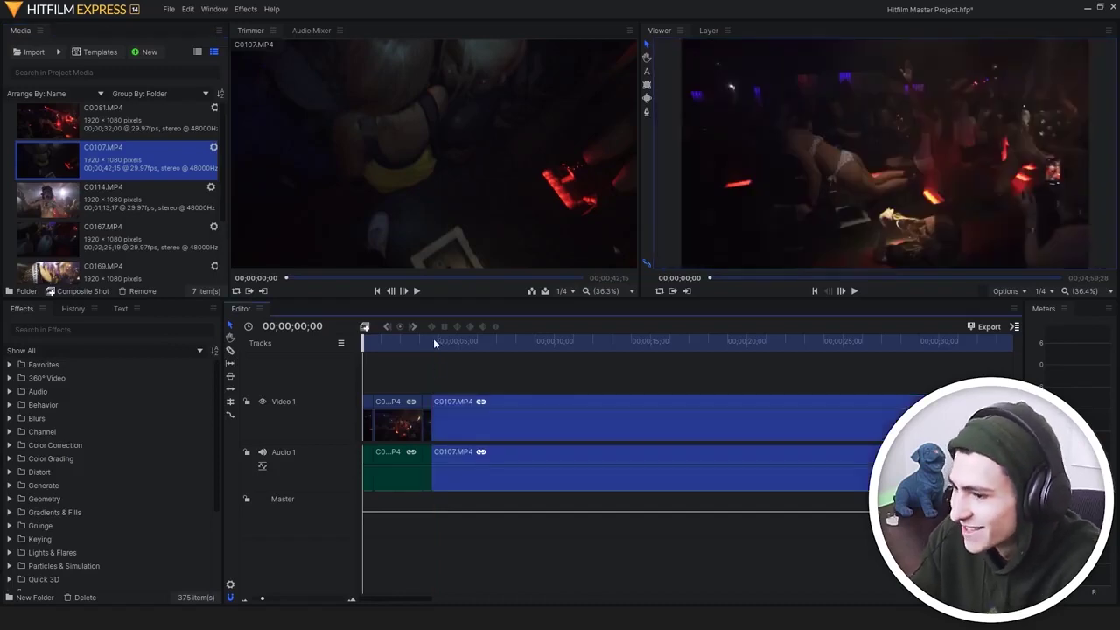
click(434, 339)
click(431, 339)
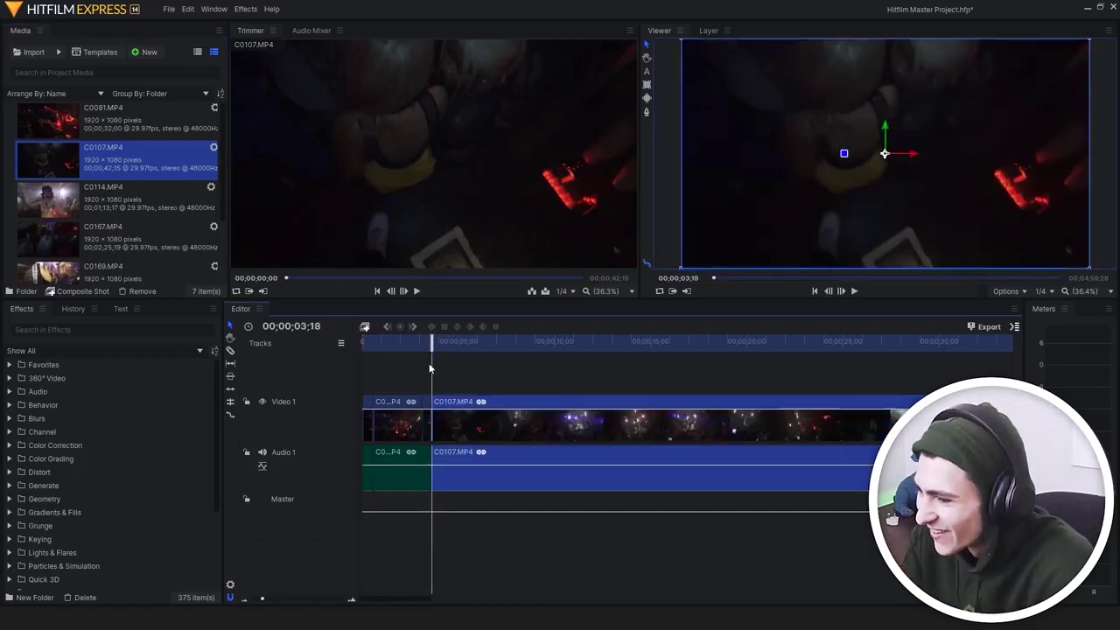
Play and scrub through C0107.MP4 and slice it at 00;00;08;08
key(space)
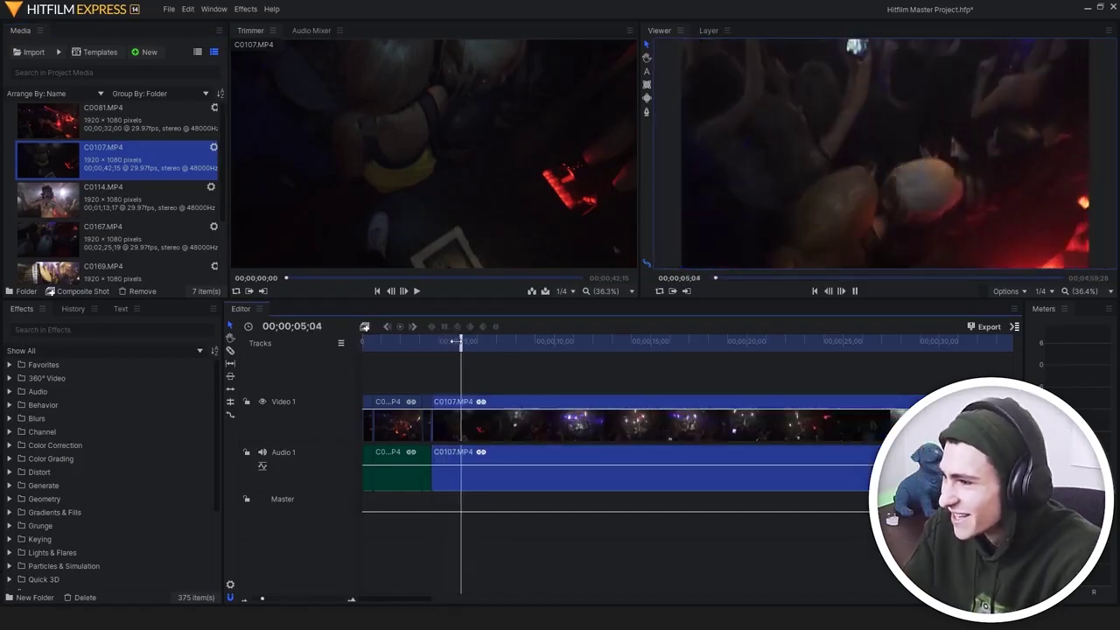
drag(461, 341, 518, 385)
key(c)
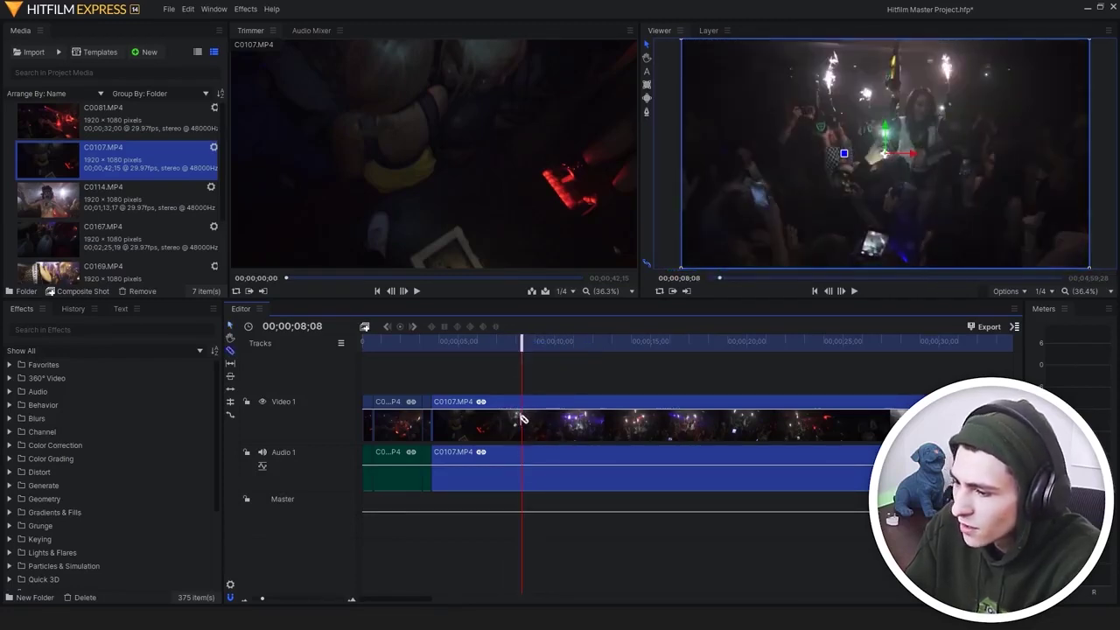
click(523, 423)
Set the first C0107.MP4 segment's speed to 800% and move the remaining C0107.MP4 segment up against its end
right_click(480, 427)
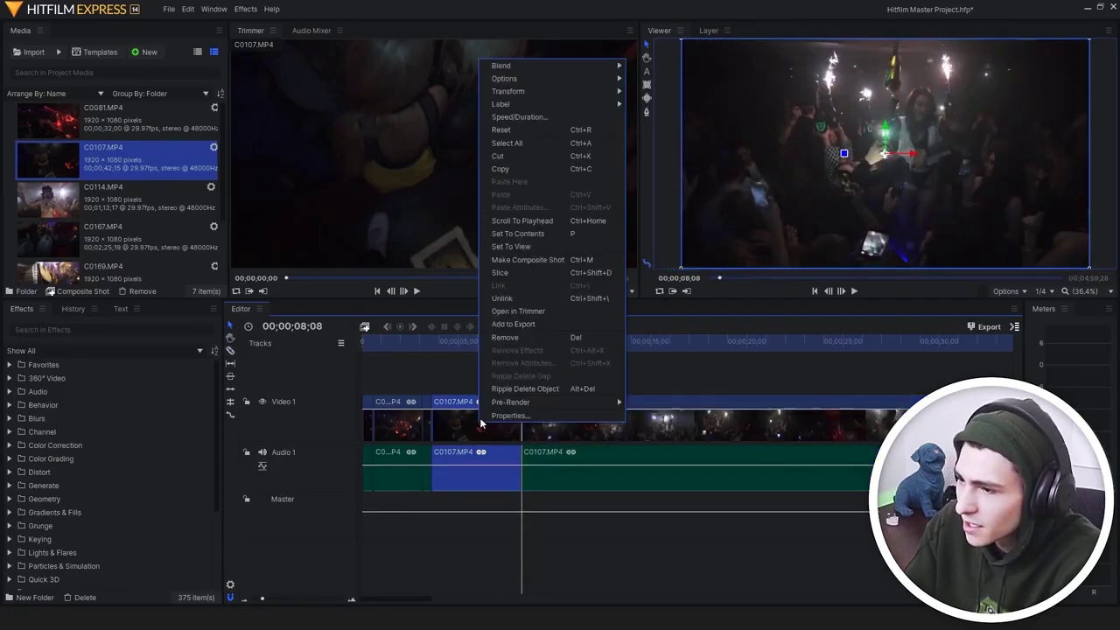
click(550, 114)
key(ctrl+a)
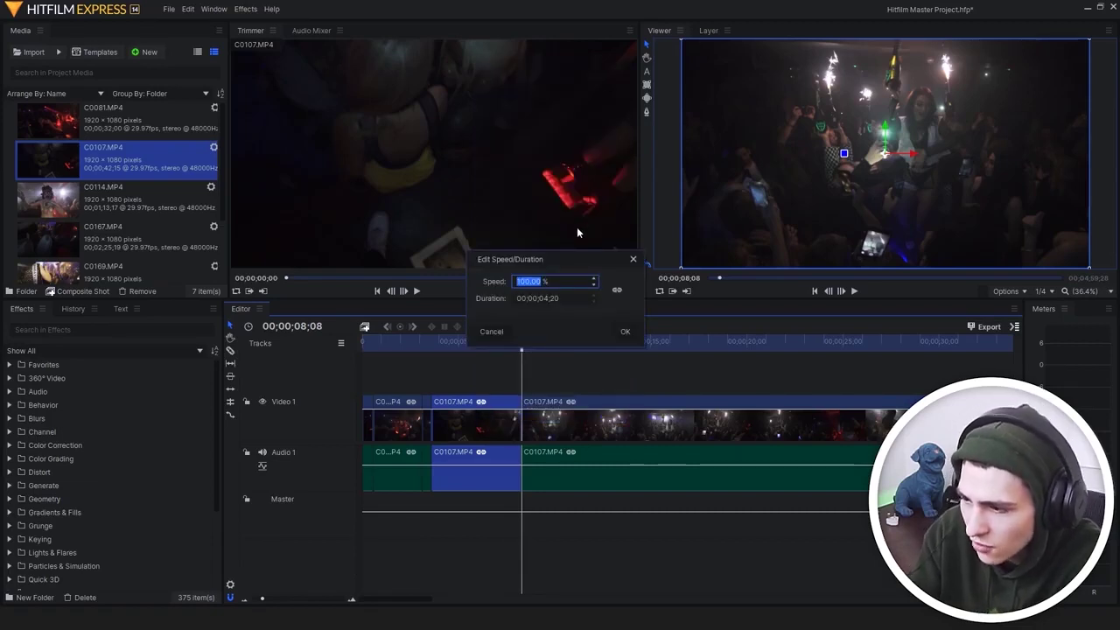
text(800)
key(Return)
drag(550, 426, 470, 427)
Play the timeline from just before the sped-up C0107.MP4 segment and stop at 00;00;06;14
click(413, 352)
key(space)
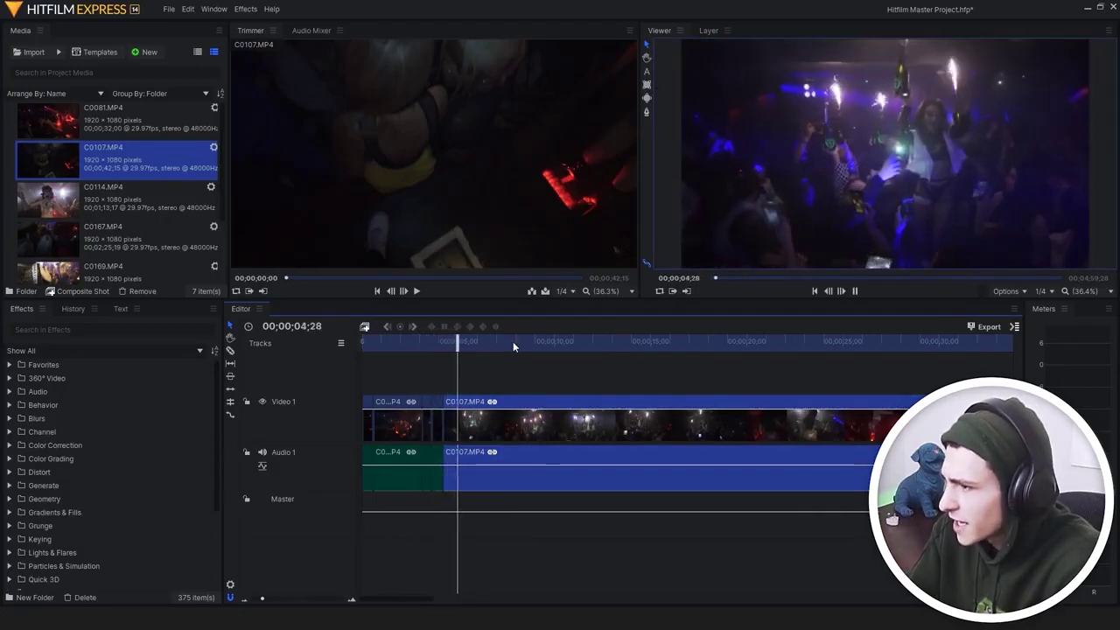
key(space)
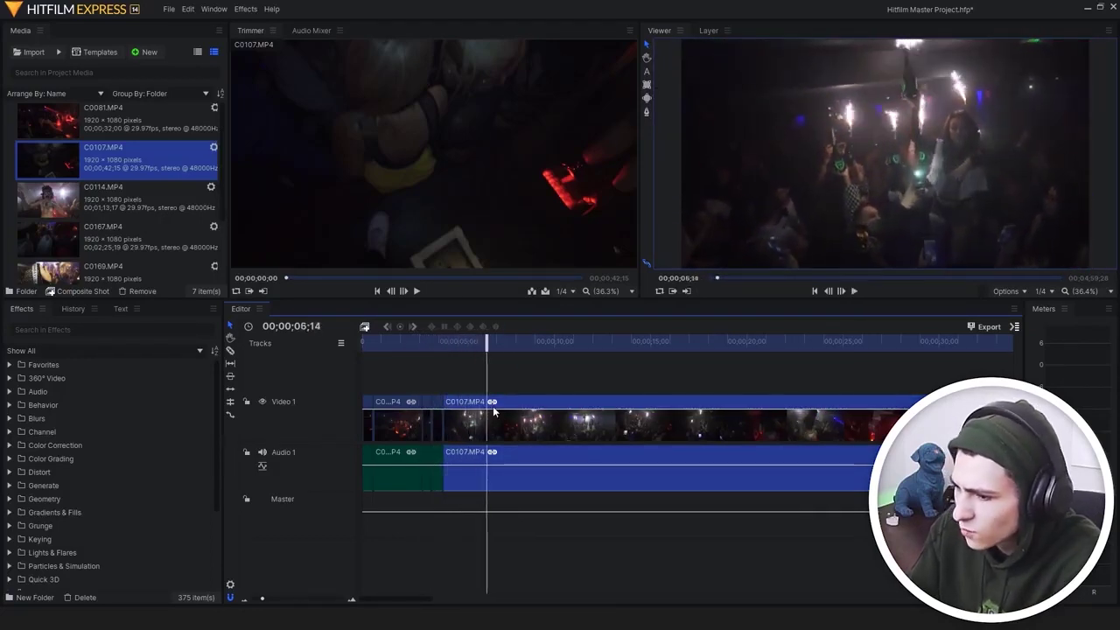
Add ES_Come 2gether - Ooyy.mp3 to a new audio track at the timeline start and return the playhead to 00;00;00;00
scroll(146, 216, down, 3)
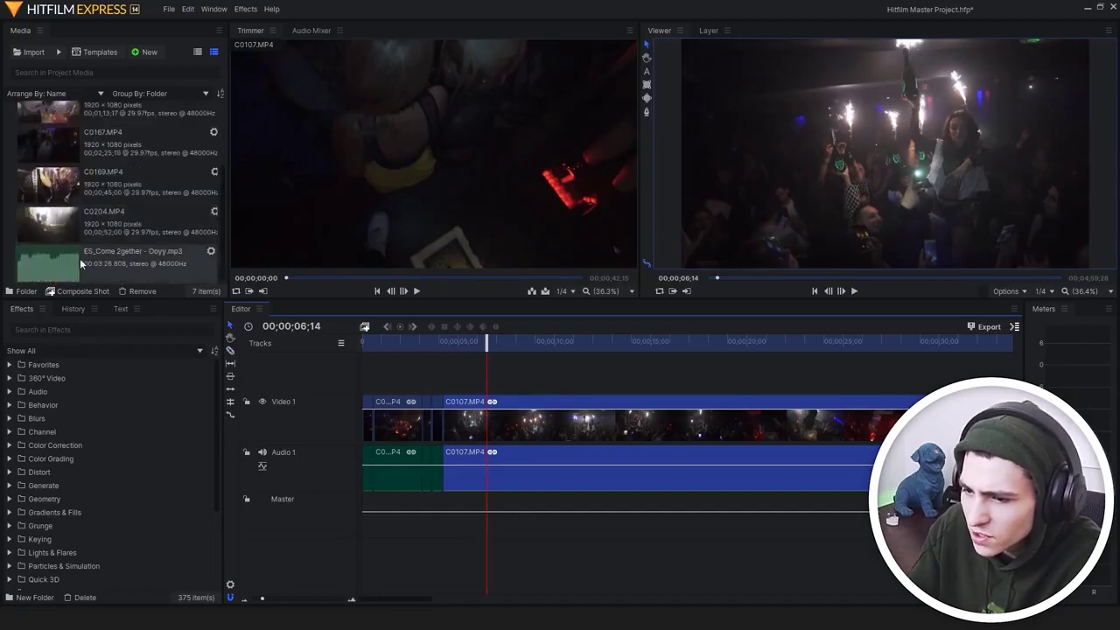
drag(114, 256, 372, 552)
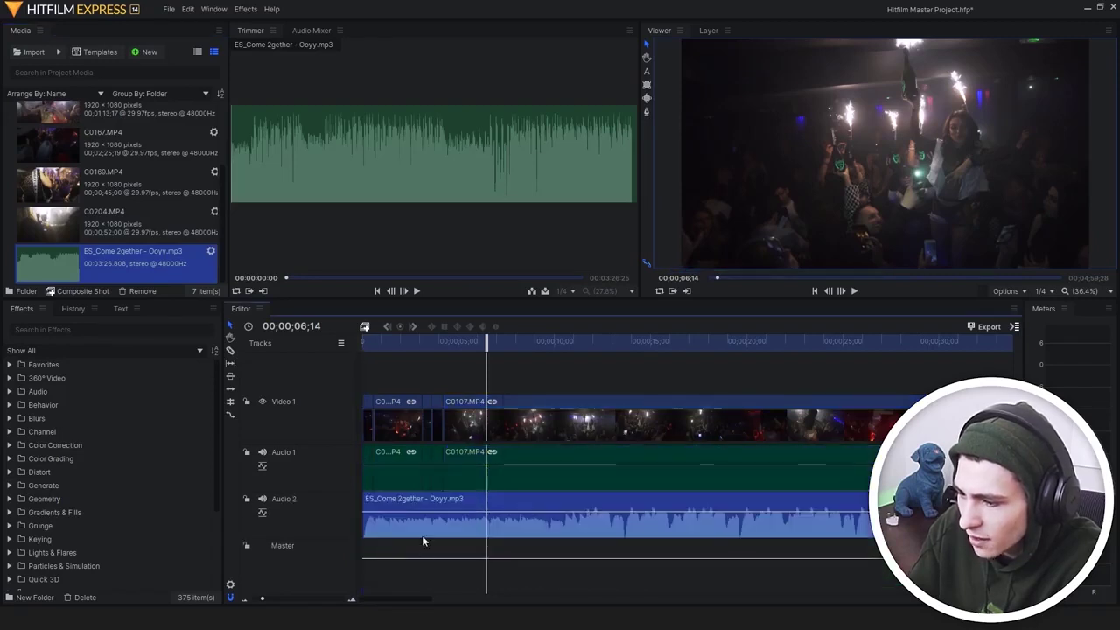
click(465, 482)
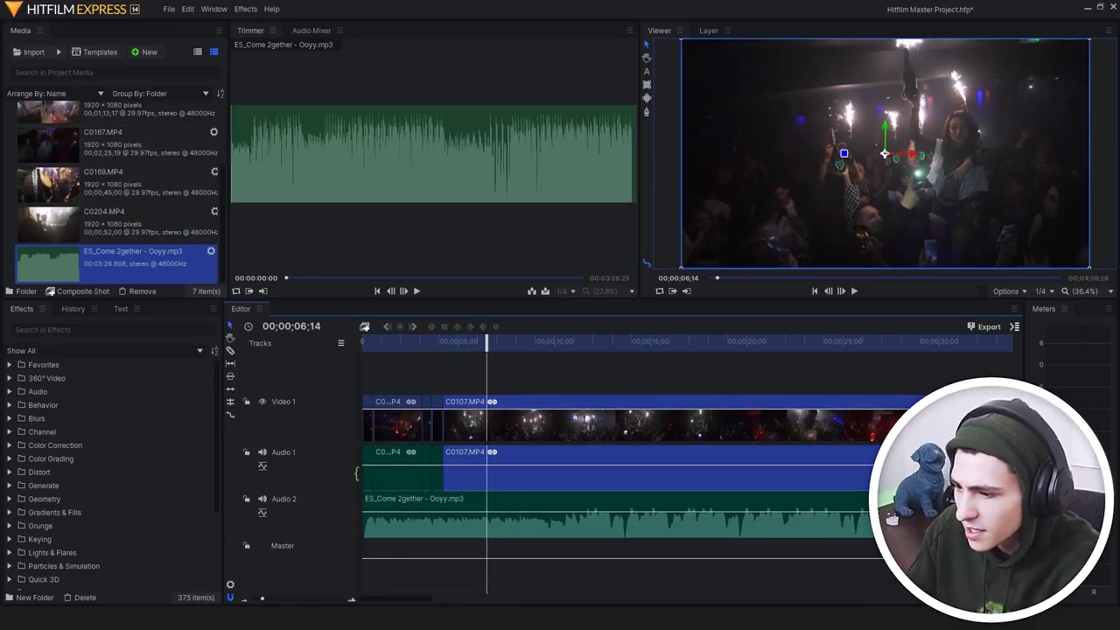
drag(442, 338, 337, 364)
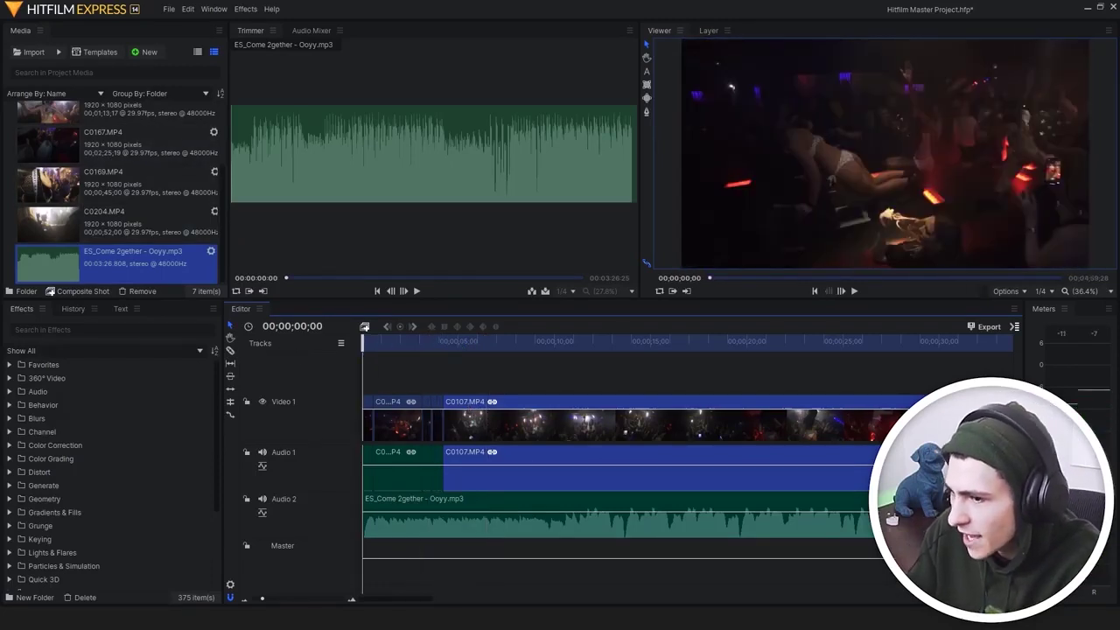
Look through the program's Options pages, including General, Prompts & Warnings, Labels and Auto Save, and close the dialog
click(168, 9)
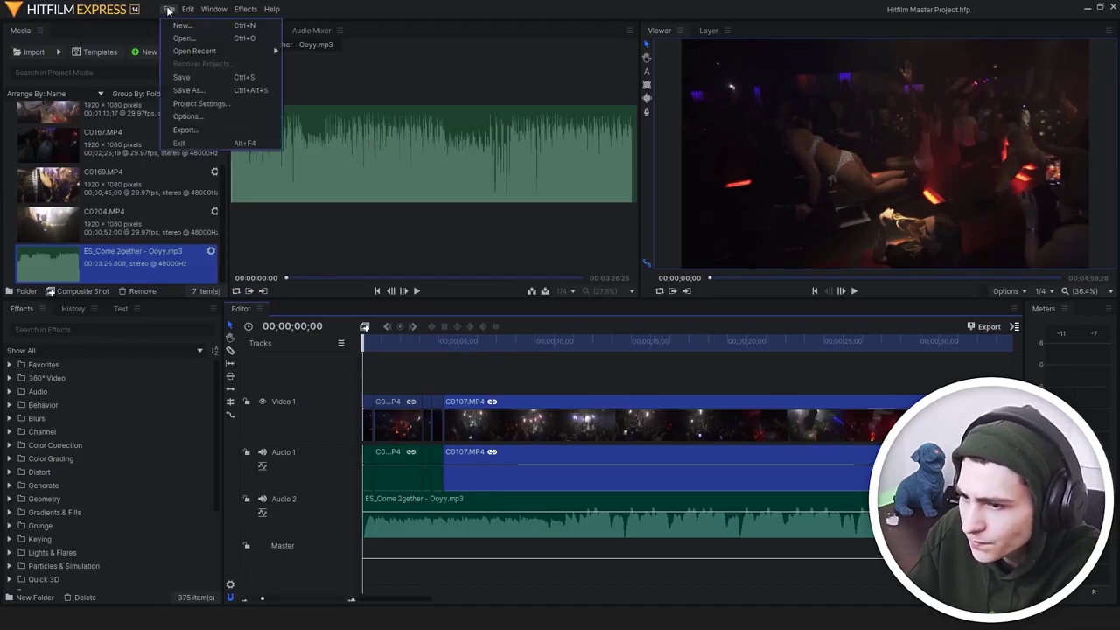
click(188, 9)
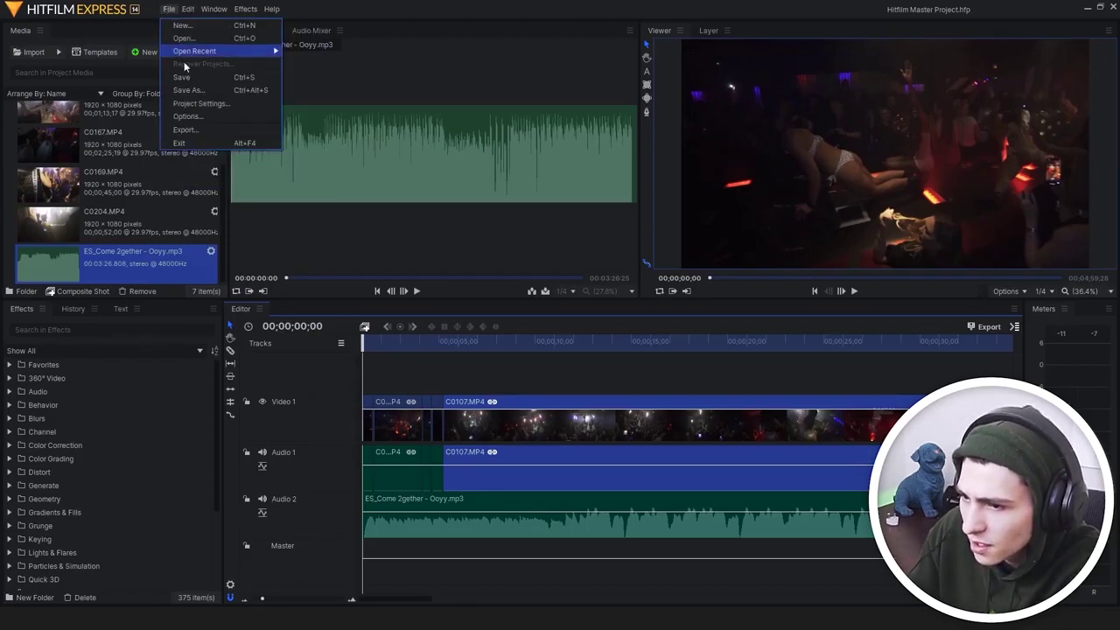
click(210, 114)
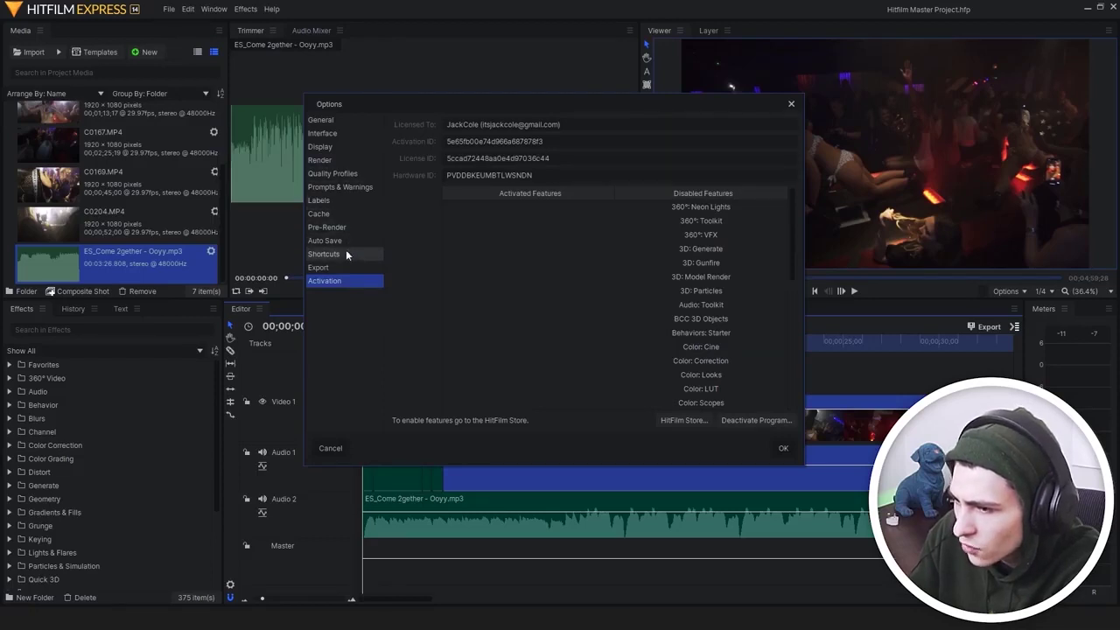
click(347, 122)
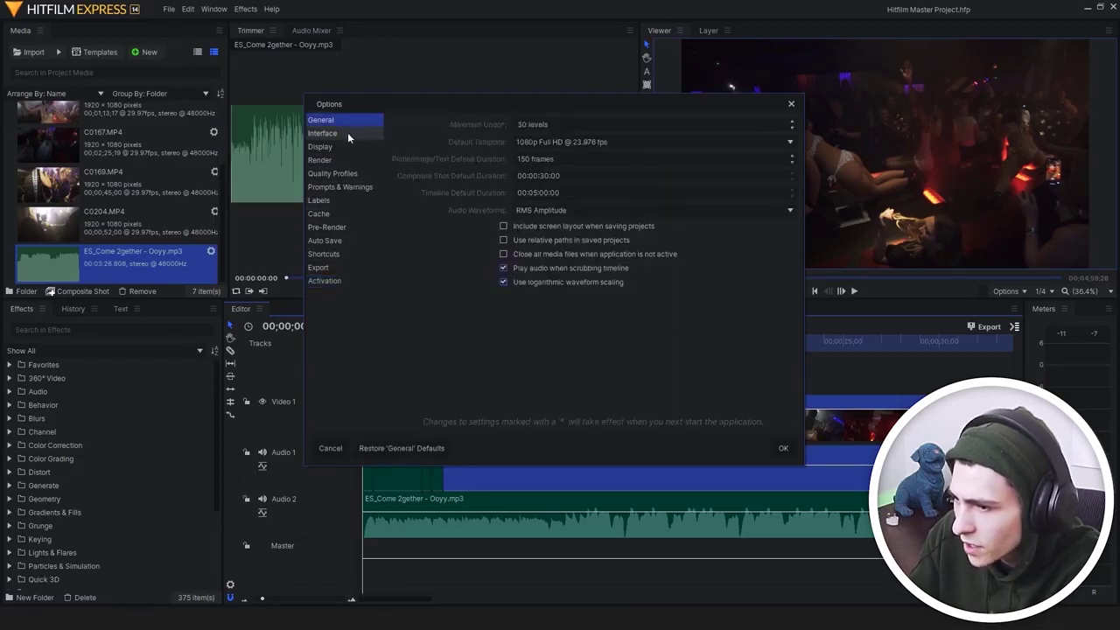
click(348, 133)
click(346, 161)
click(345, 173)
click(342, 187)
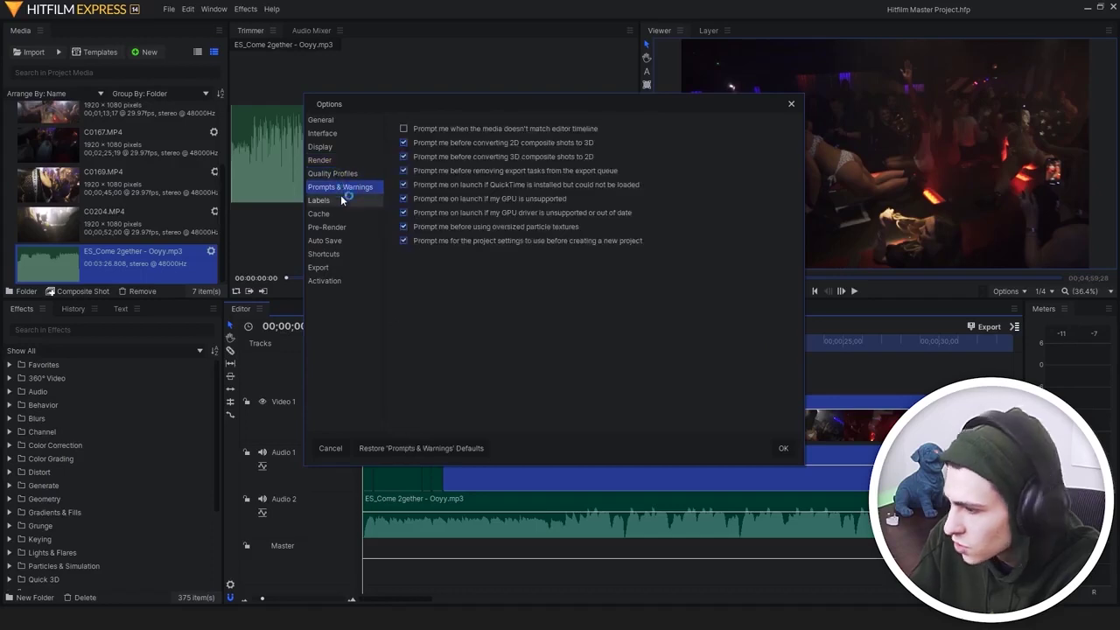
click(342, 201)
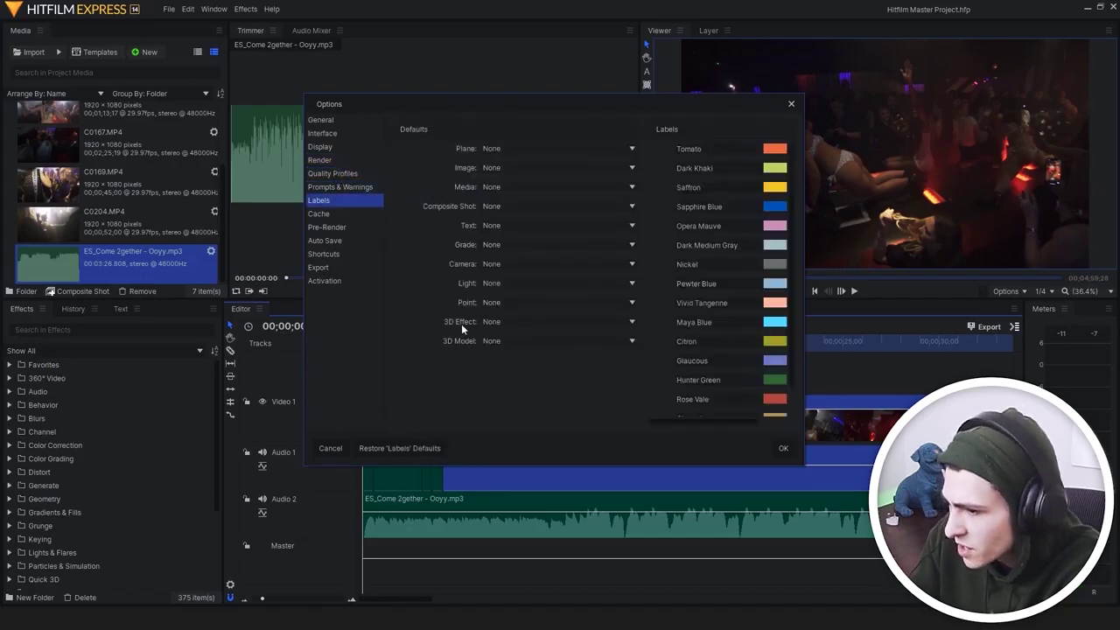
click(320, 267)
click(324, 254)
click(345, 241)
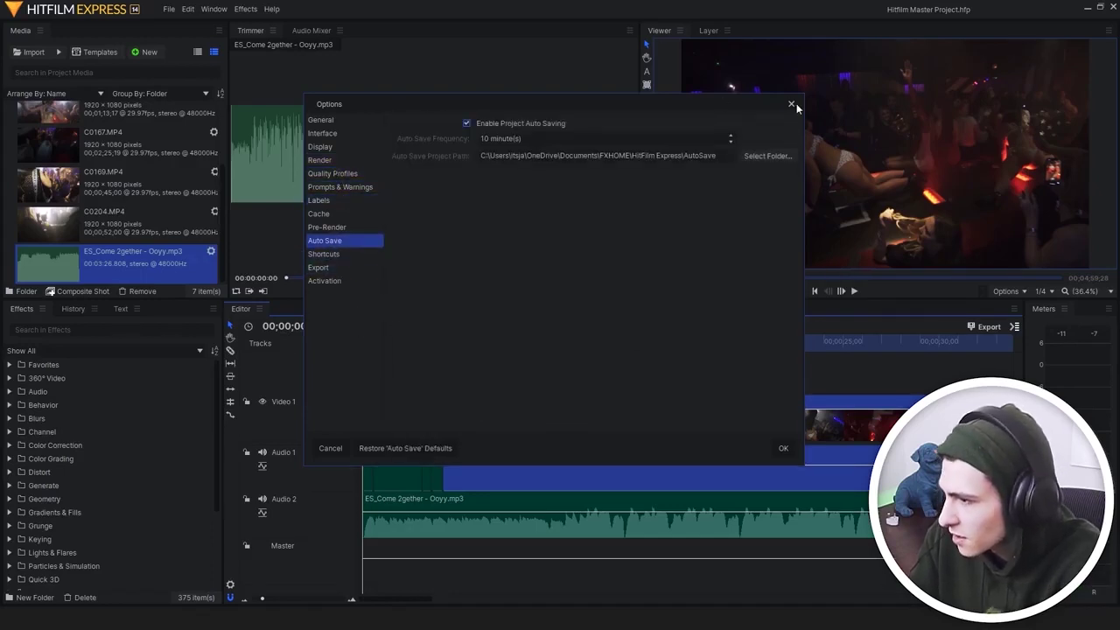
click(791, 105)
Play the opening of the timeline with the music and stop at 00;00;02;03
key(space)
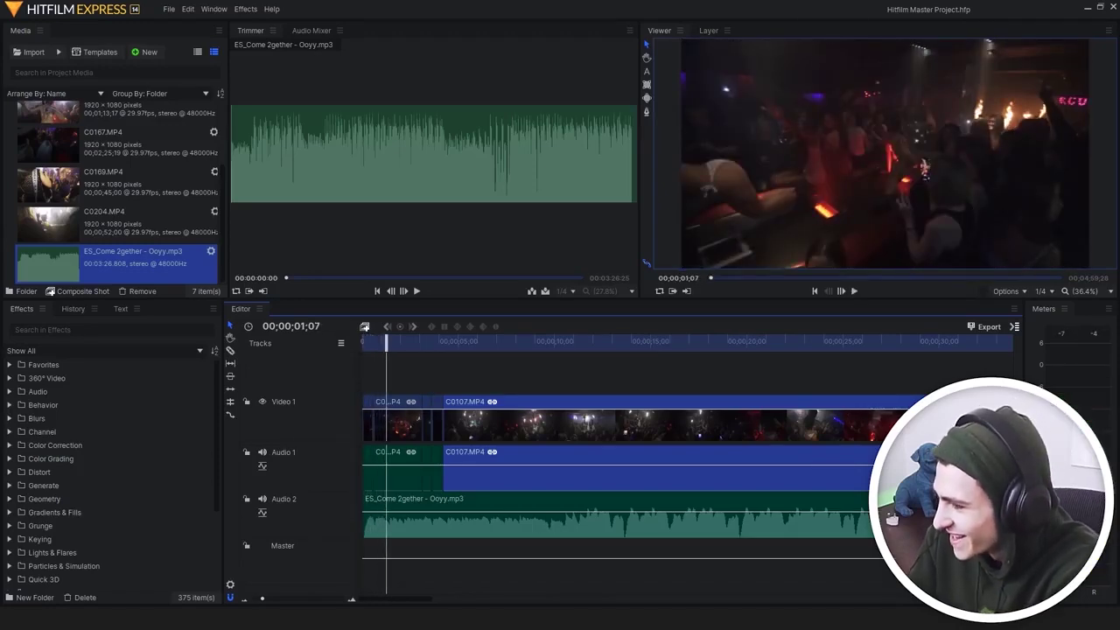
click(1024, 618)
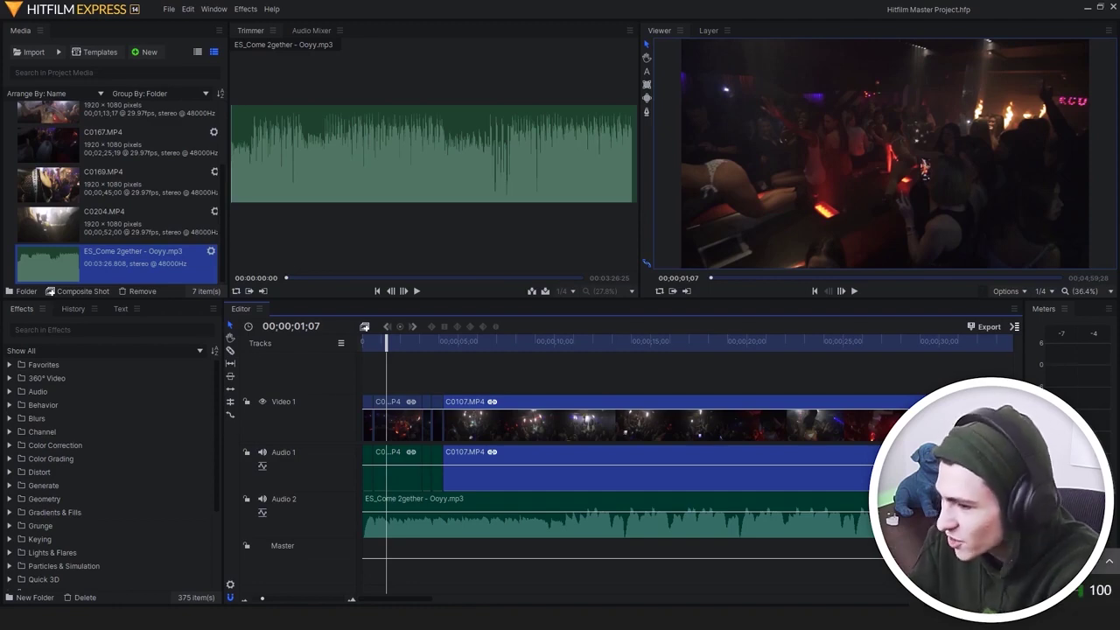
click(544, 378)
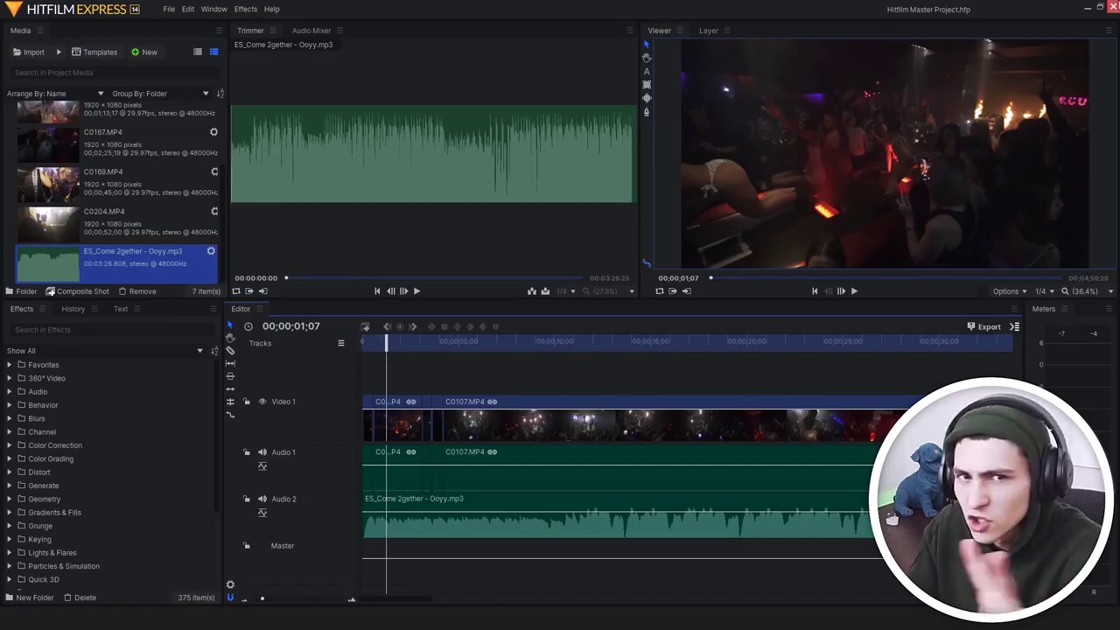
click(854, 290)
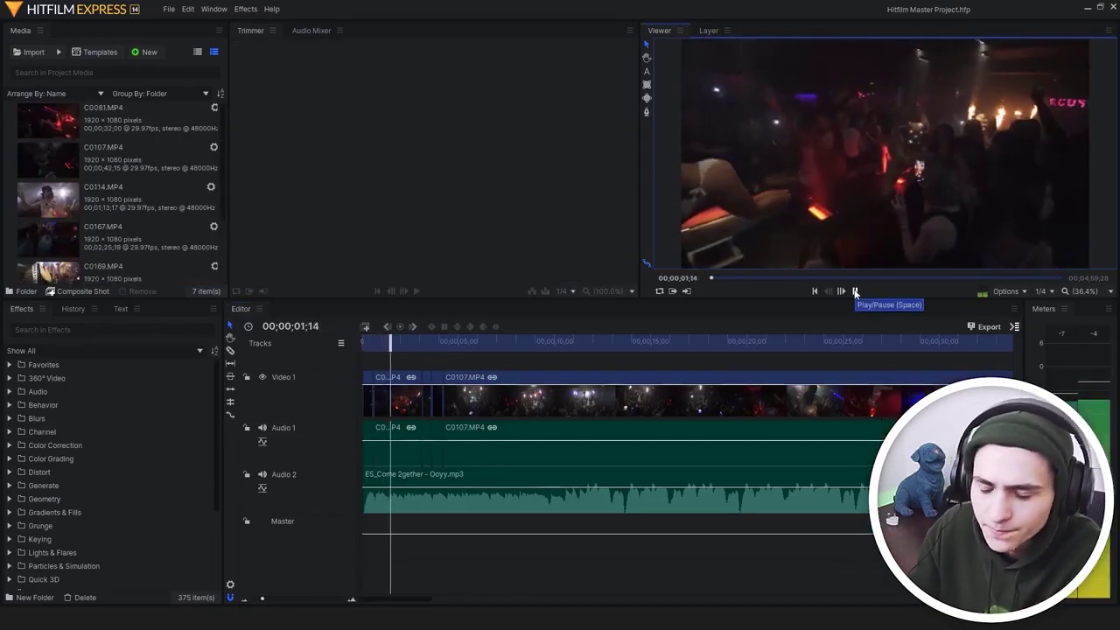
click(855, 290)
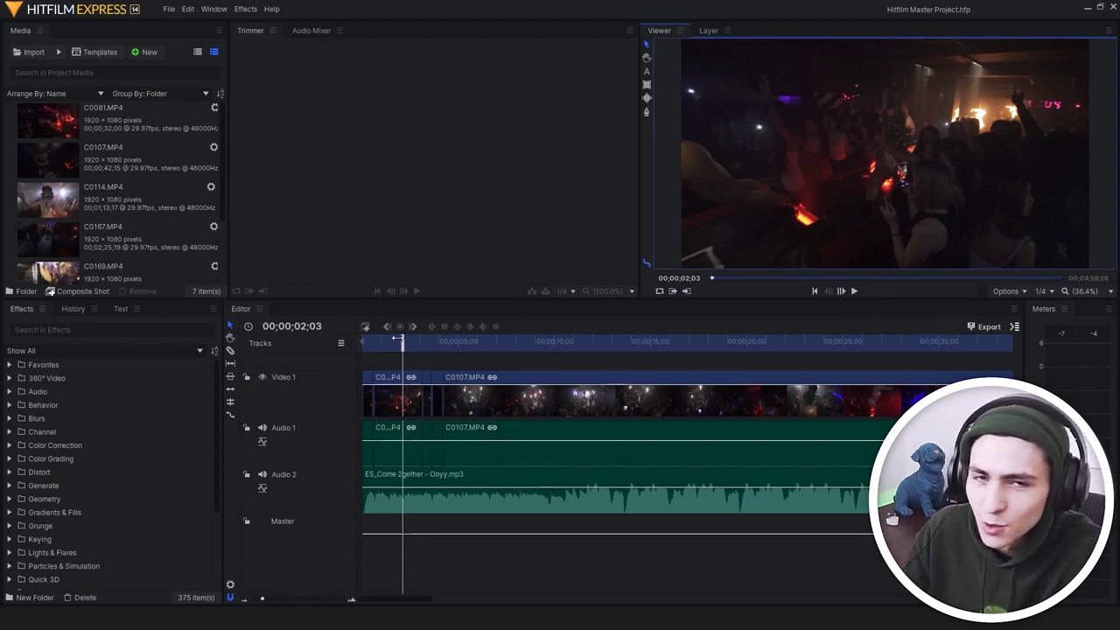
Play the timeline from its start to find the music's cut point and park the playhead at 00;00;12;01
drag(401, 338, 362, 338)
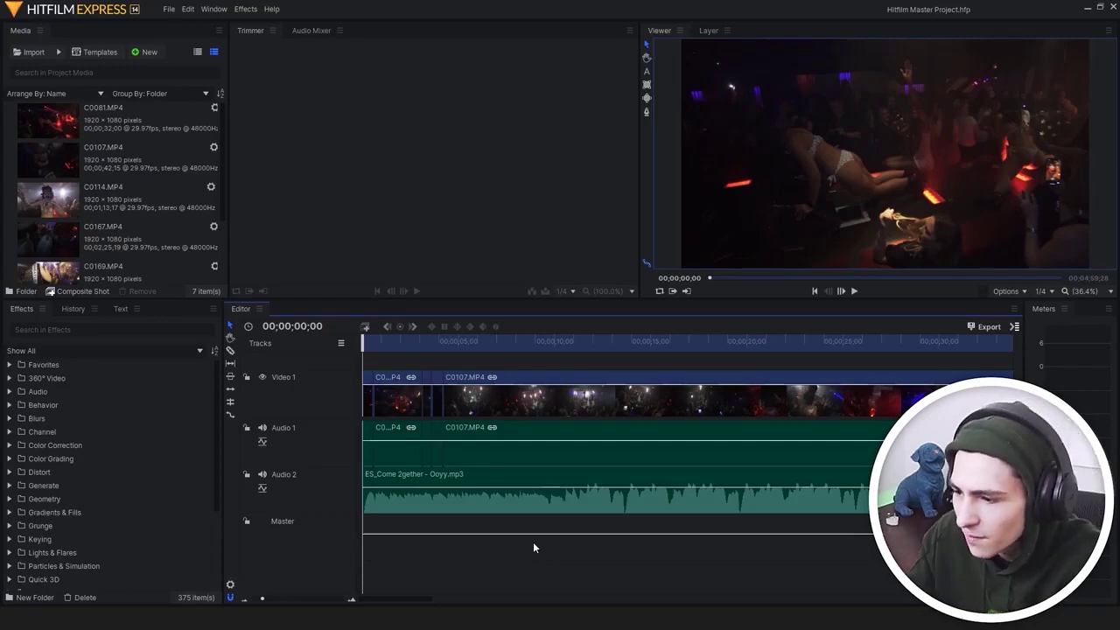
key(space)
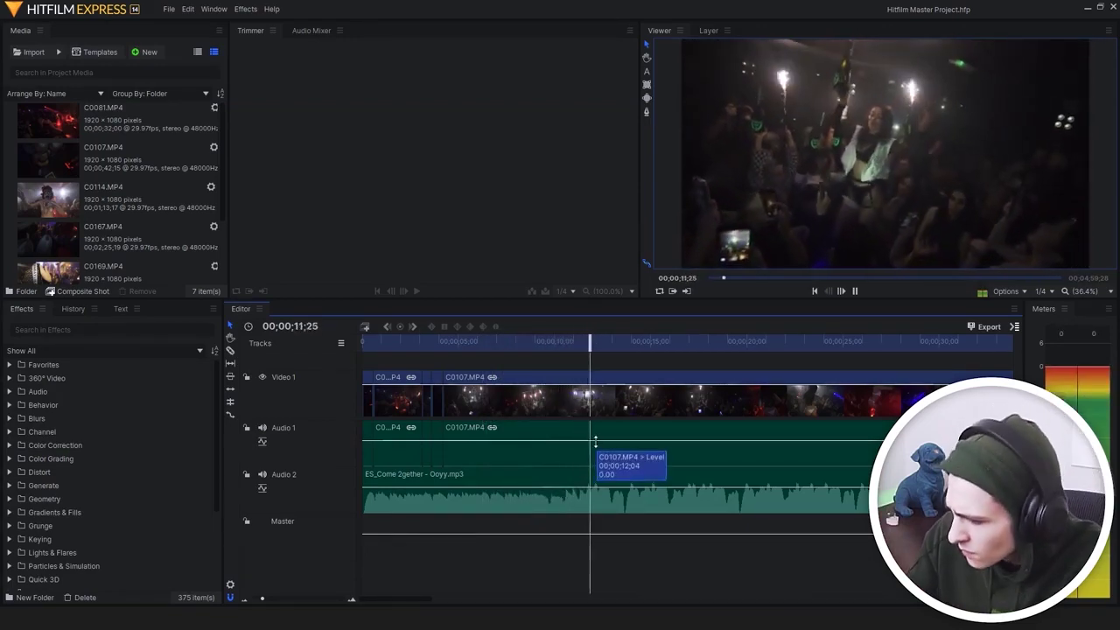
key(space)
key(Right)
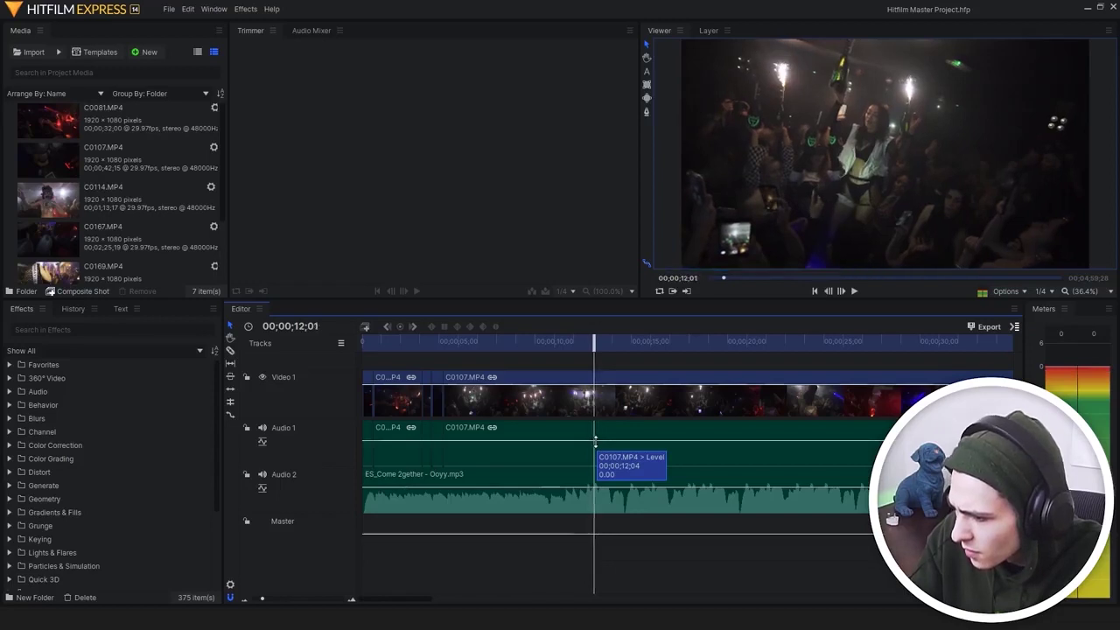
key(Left)
key(Right)
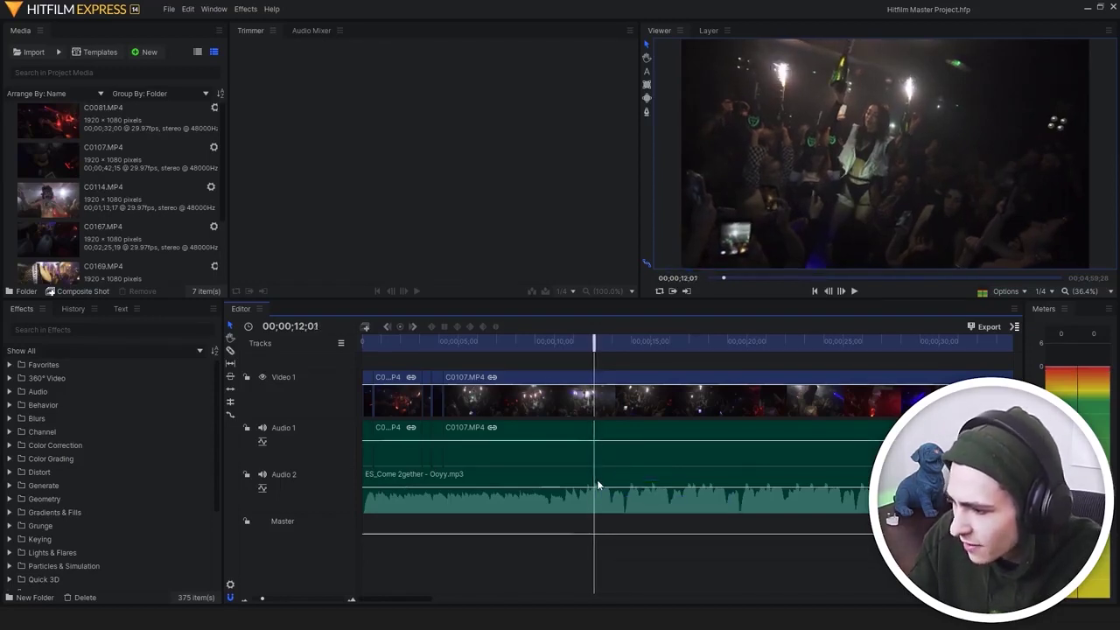
key(space)
key(space)
drag(602, 341, 592, 341)
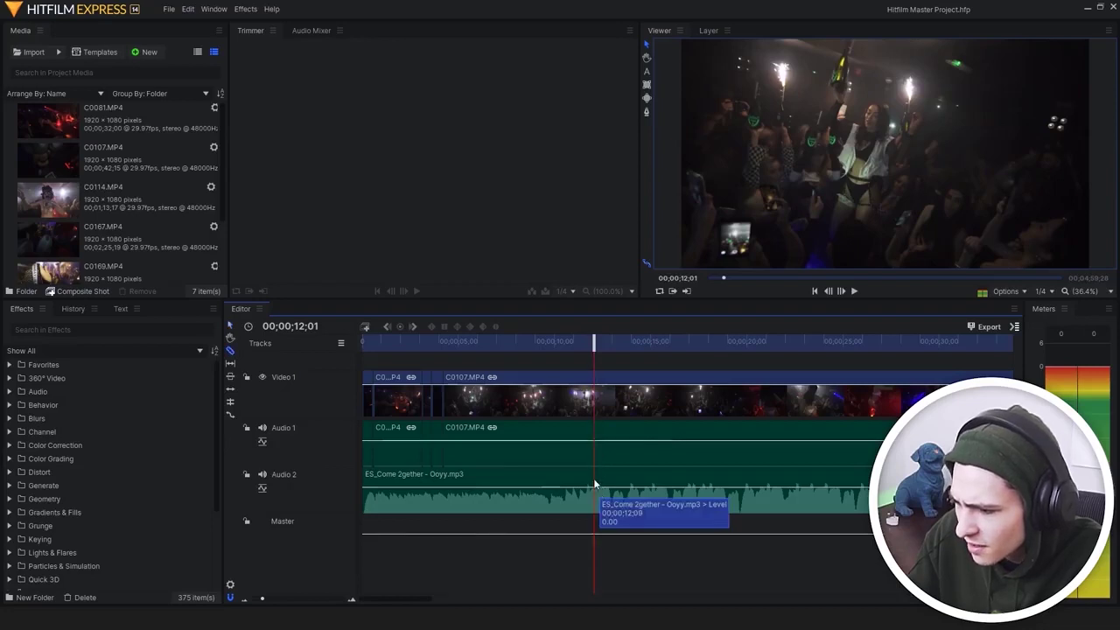
Slice the music clip on Audio 2 at 00;00;12;01 and delete the part before the cut
key(c)
click(597, 500)
click(563, 495)
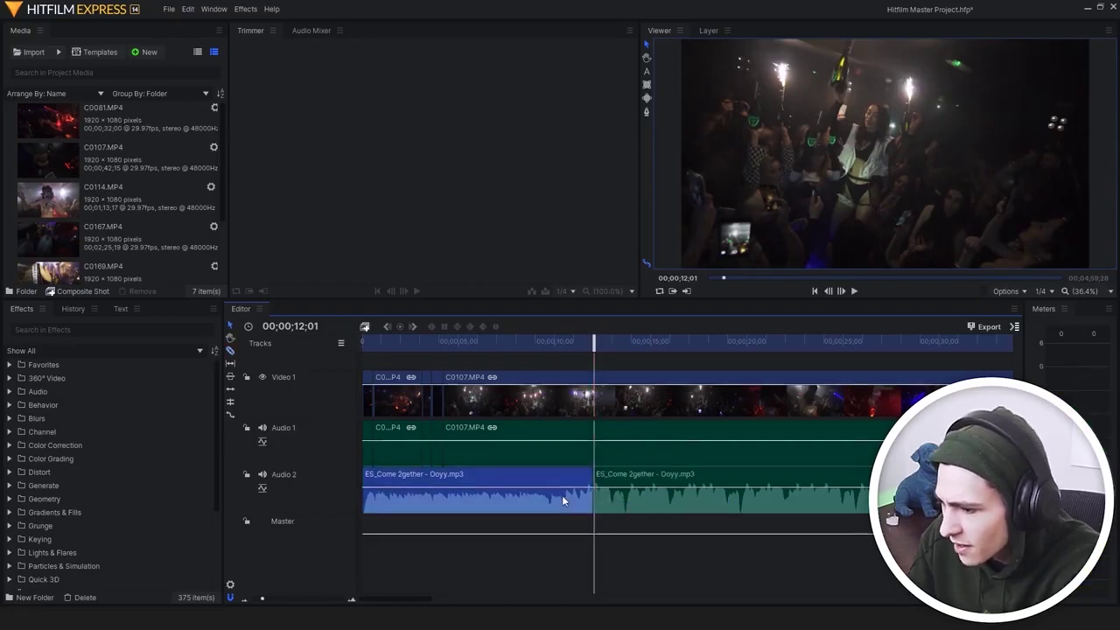
key(Delete)
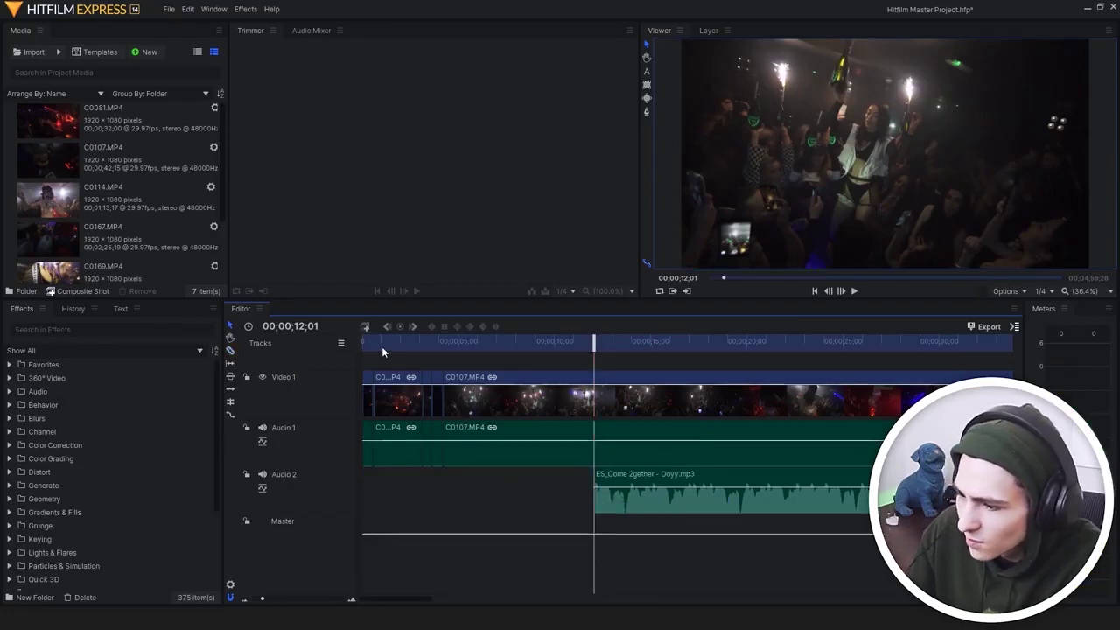
Set the playhead to 00;00;00;17 and move the remaining music clip on Audio 2 to start there
click(371, 341)
drag(371, 341, 374, 341)
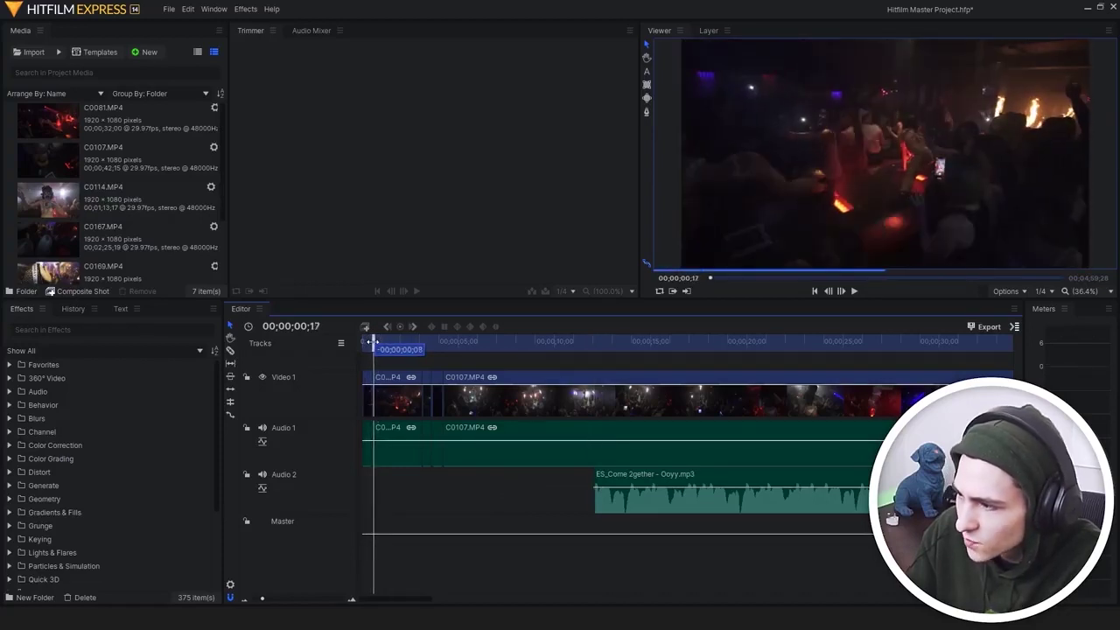
drag(609, 504, 399, 501)
click(410, 529)
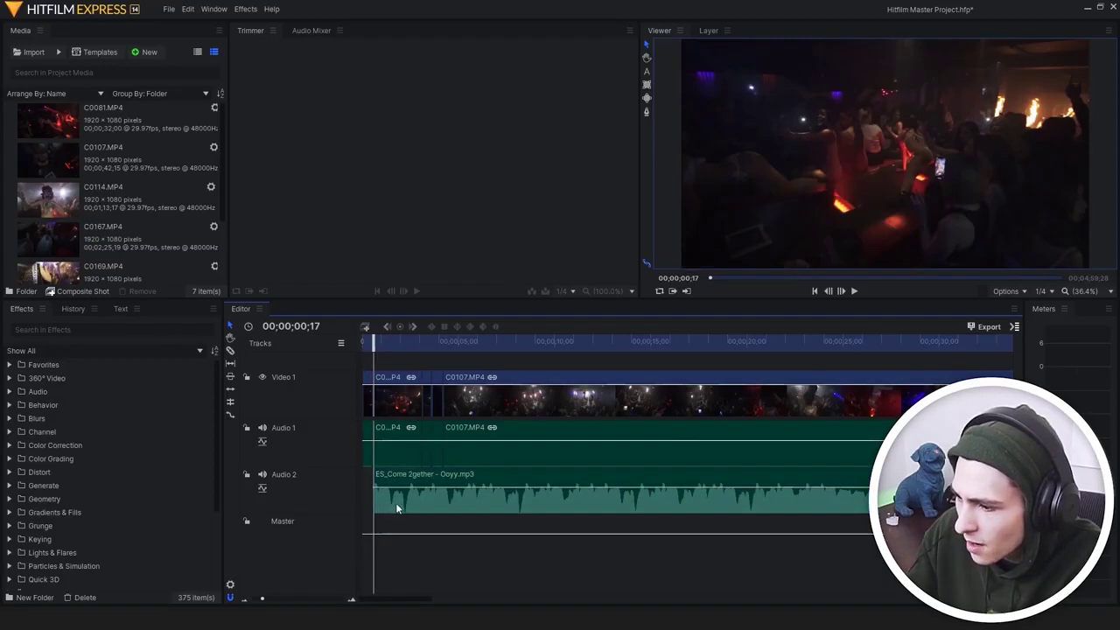
Play the timeline from its start, stop at 00;00;06;18, and move the music clip to the very beginning of Audio 2
mouse_move(416, 343)
mouse_down()
mouse_move(428, 343)
mouse_move(416, 345)
mouse_up()
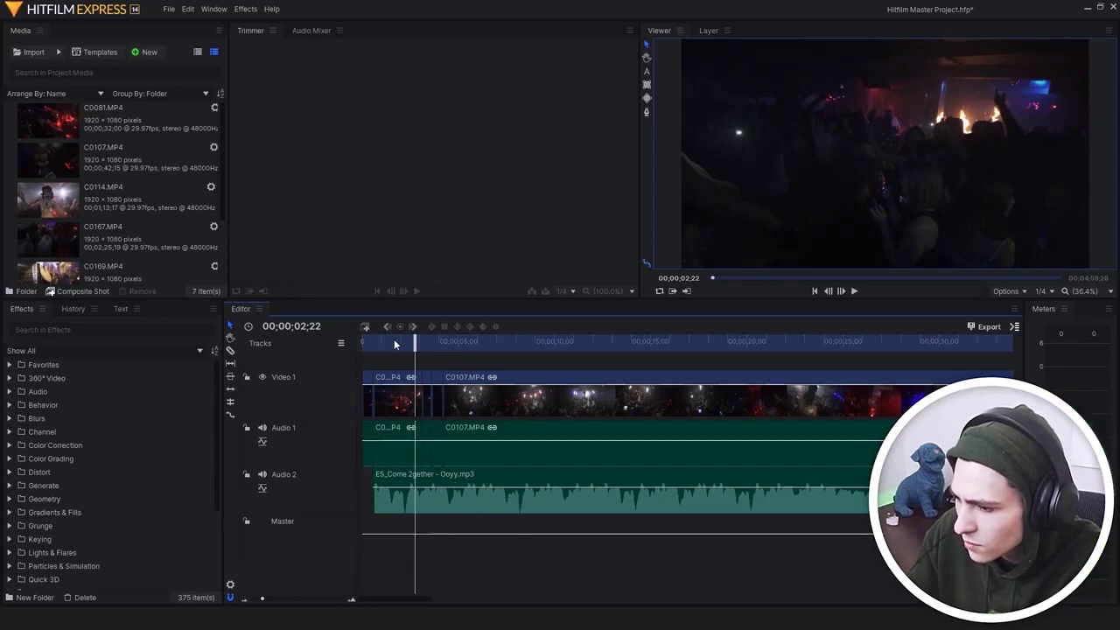
drag(394, 340, 246, 362)
key(space)
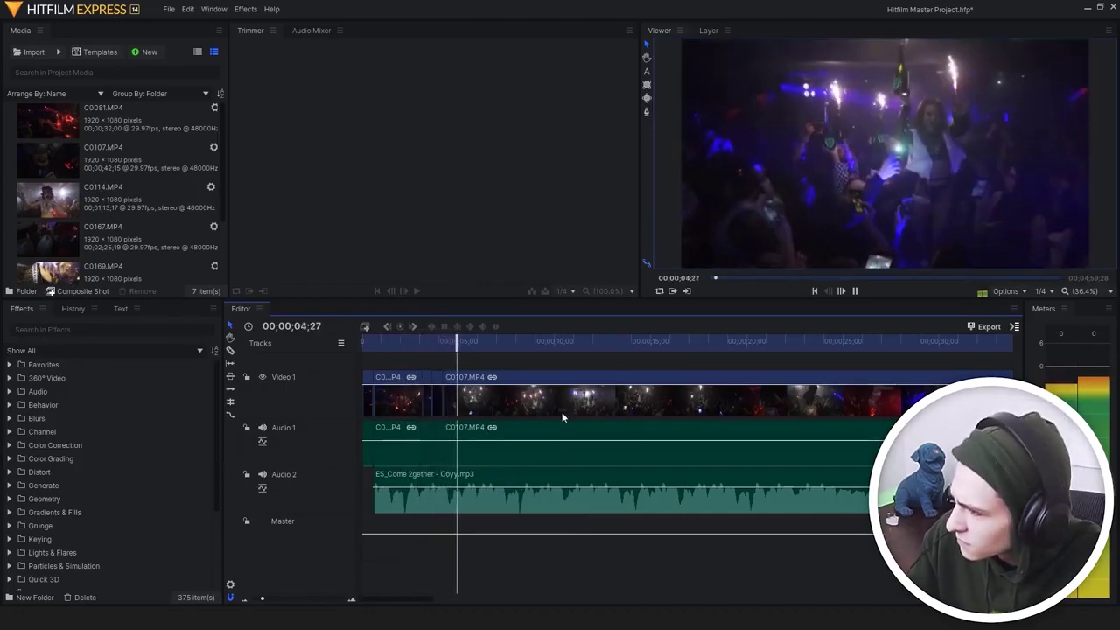
key(space)
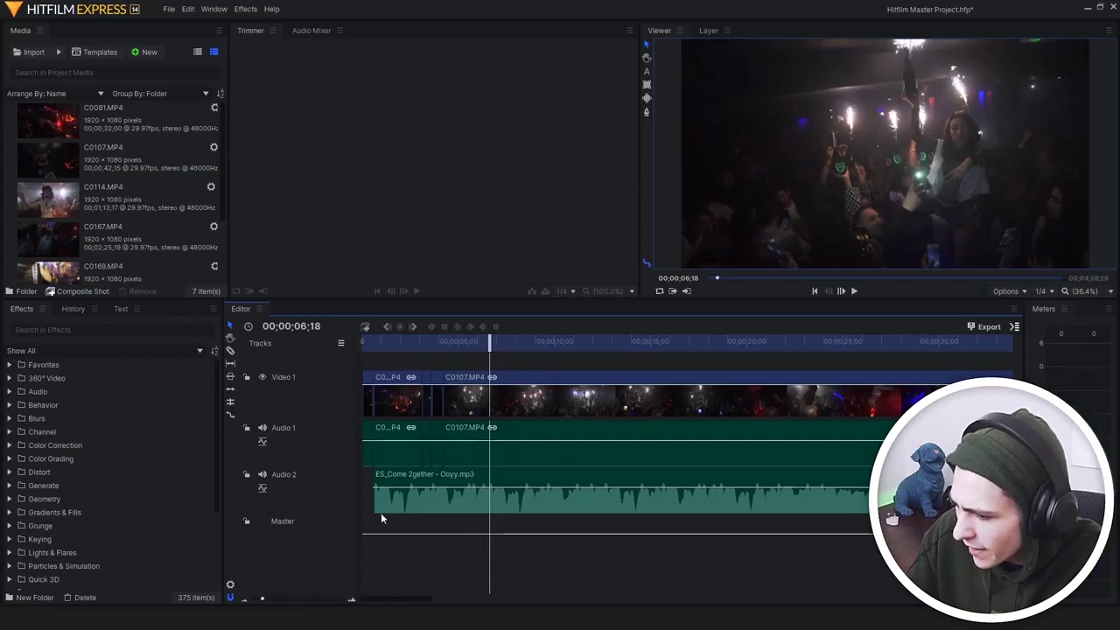
mouse_move(370, 498)
mouse_down()
mouse_move(340, 499)
mouse_move(363, 499)
mouse_up()
Slice C0107.MP4 at 00;00;06;18 and set the speed of the segment after the cut to 800%
key(c)
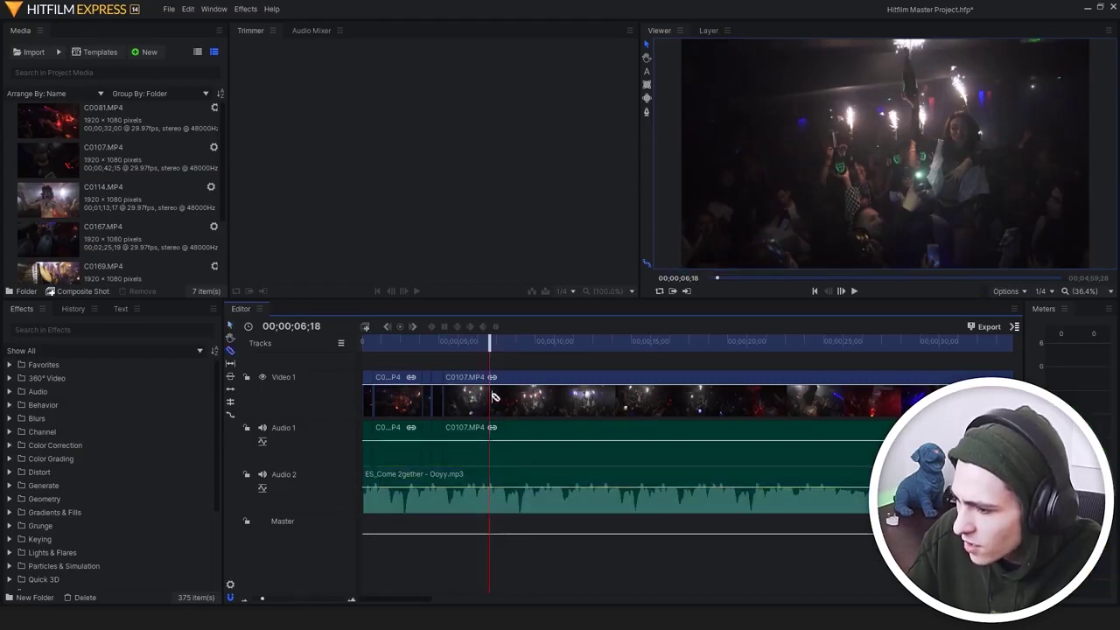
click(490, 396)
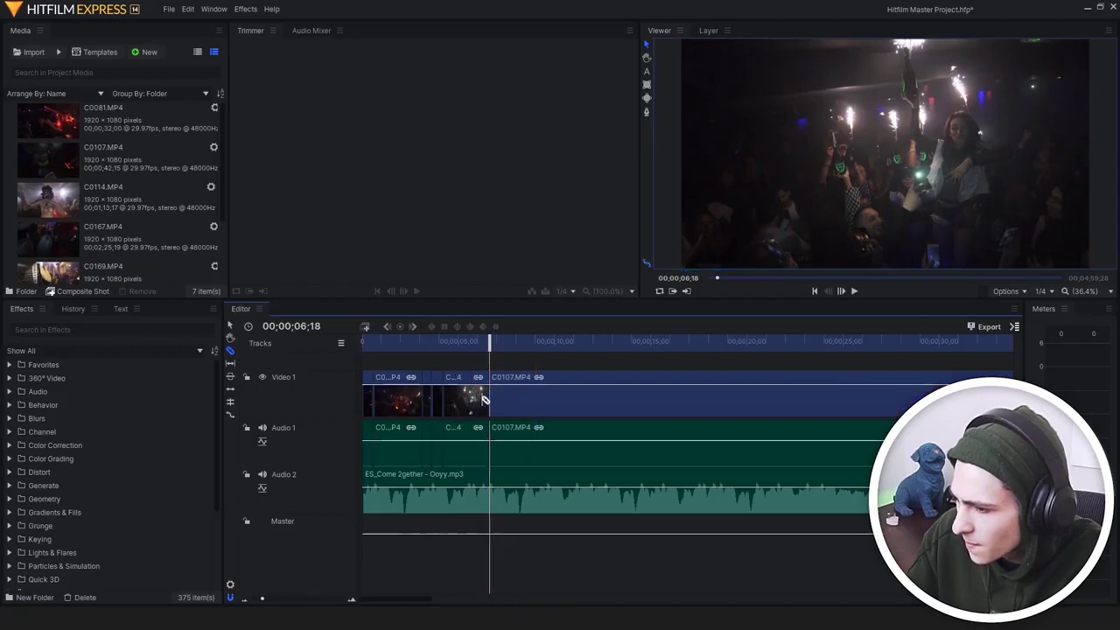
right_click(513, 409)
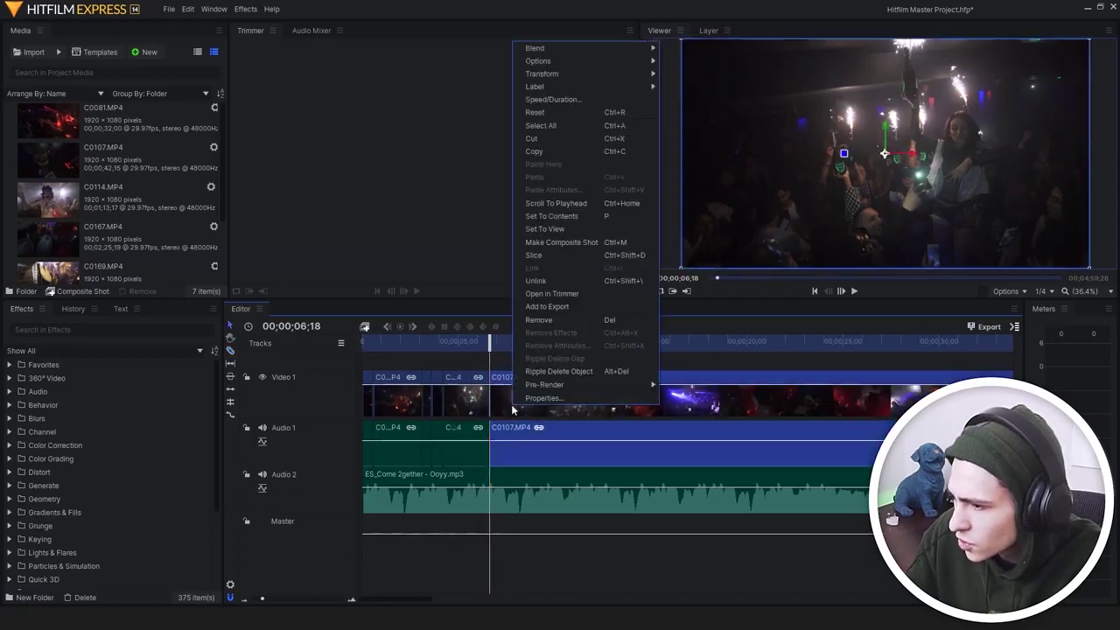
click(555, 100)
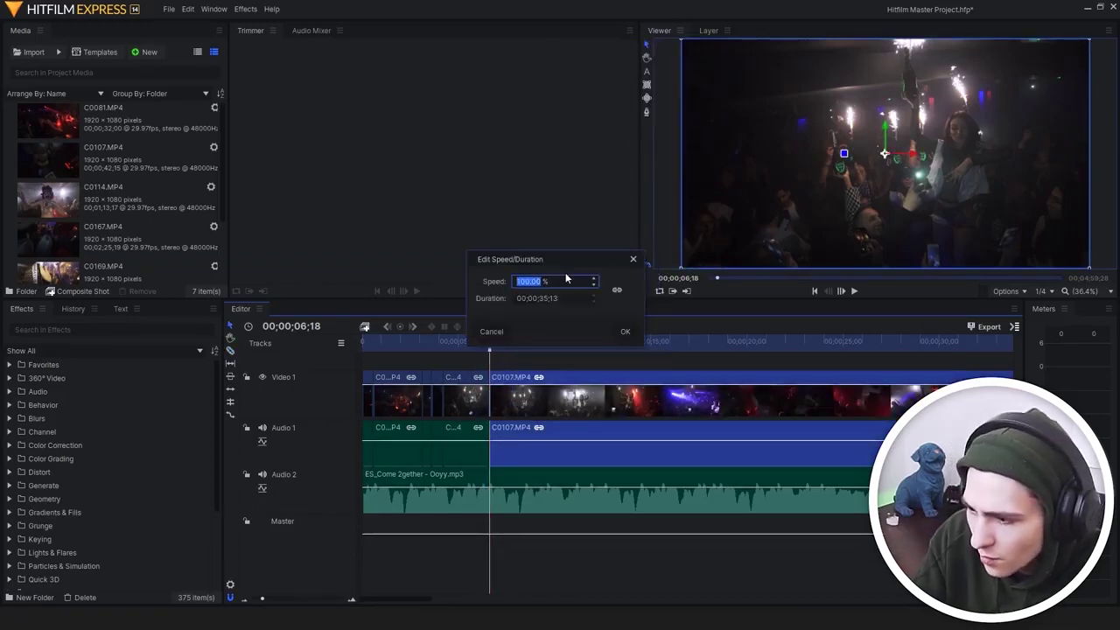
text(800)
key(Return)
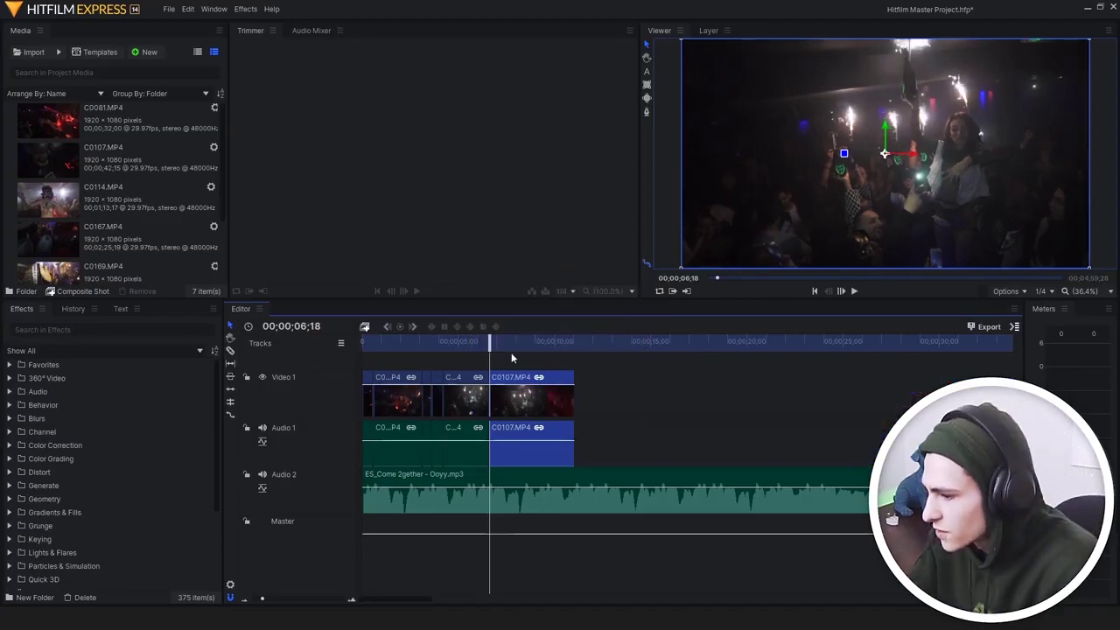
Play the timeline from 00;00;05;18 into the last sped-up C0107.MP4 segment and stop at 00;00;07;07
drag(490, 341, 470, 342)
click(672, 404)
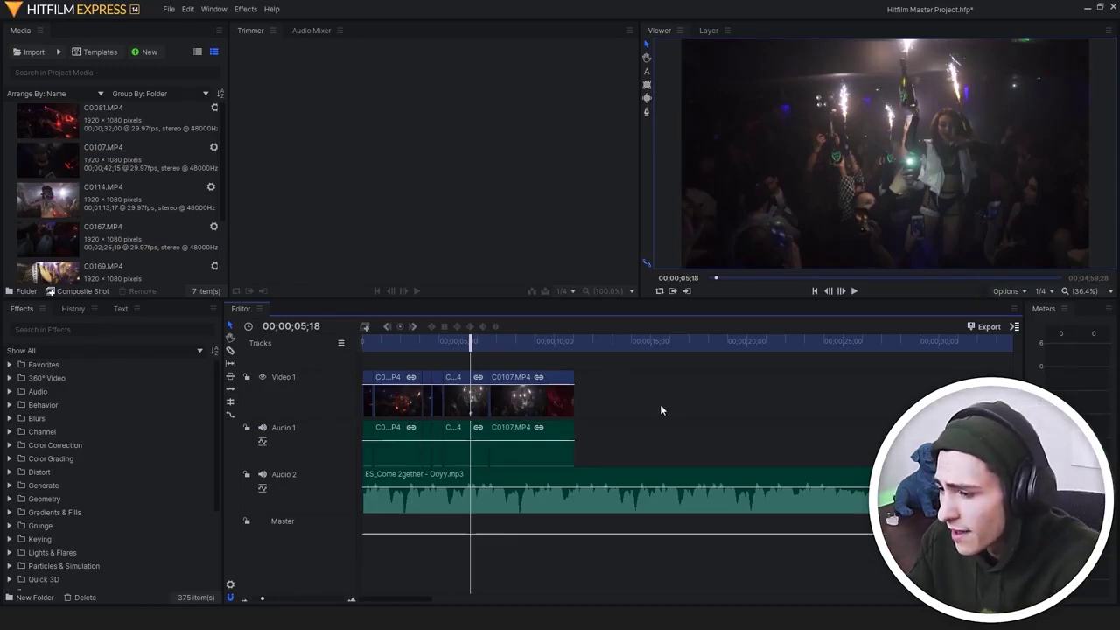
key(space)
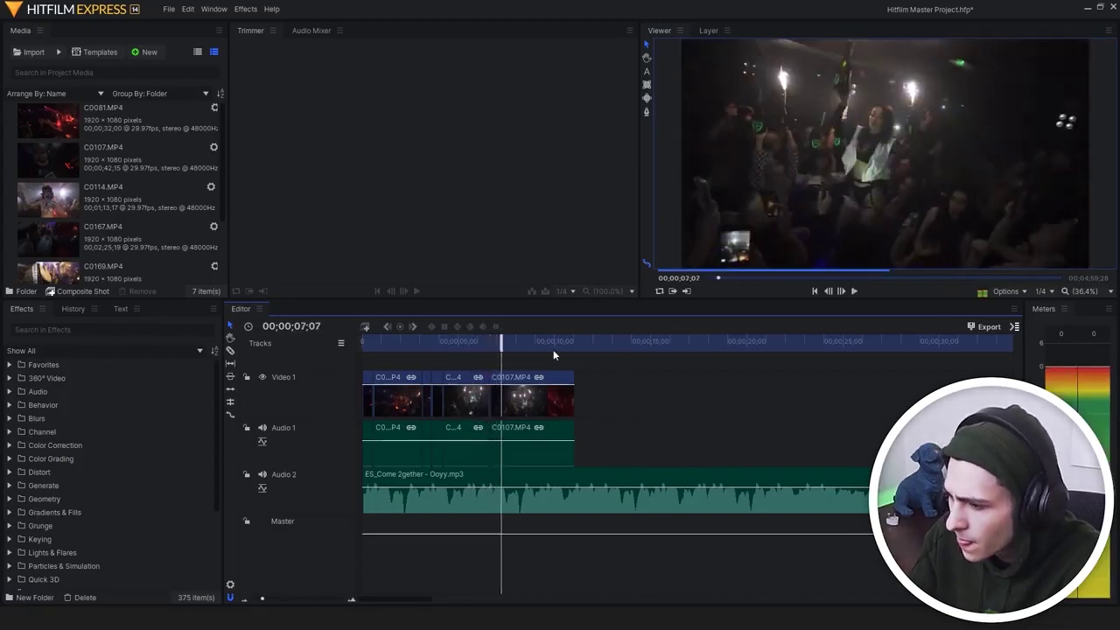
Undo the last speed change and cut on C0107.MP4, and slice the clip at 00;00;06;00 instead
drag(489, 339, 478, 342)
key(ctrl+z)
key(ctrl+z)
key(c)
click(479, 394)
key(v)
Set the speed of the C0107.MP4 segment after the new cut to 800%
right_click(517, 404)
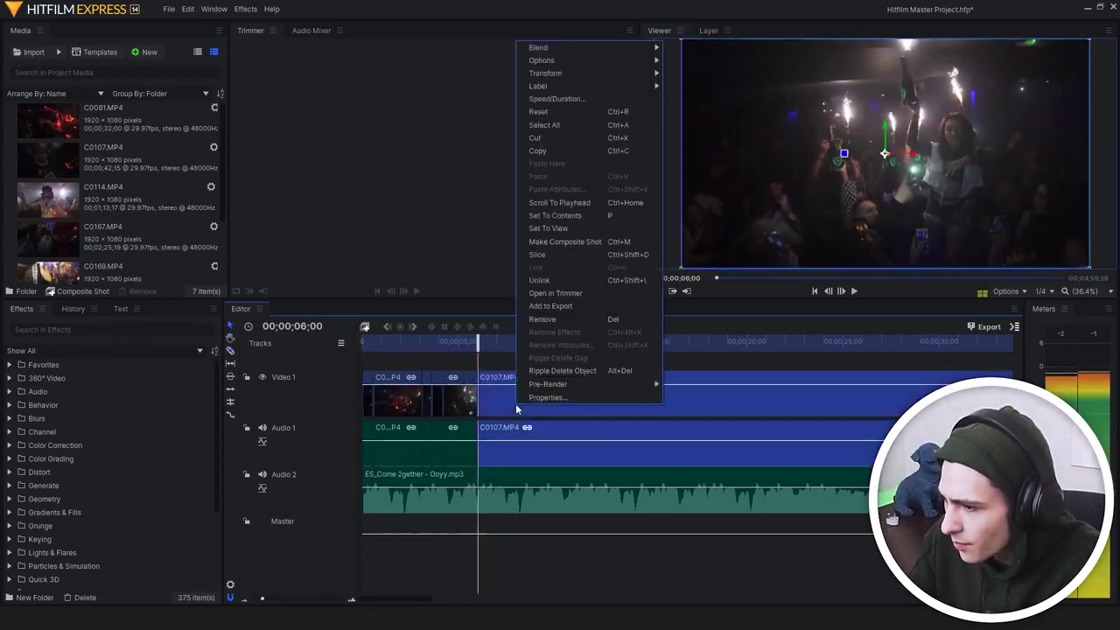
click(579, 99)
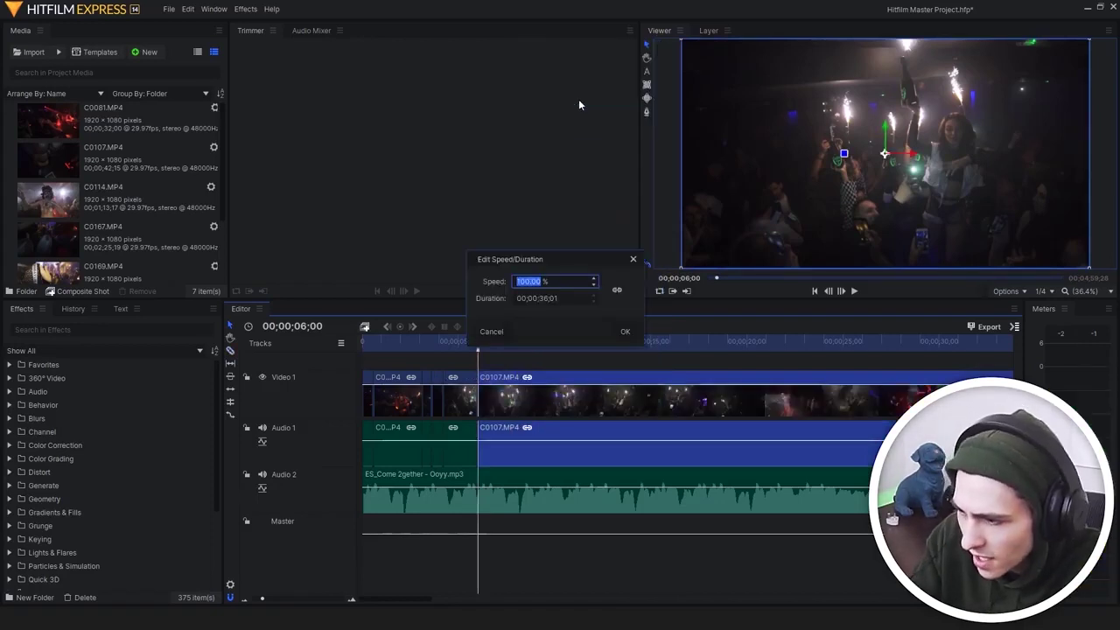
text(800)
key(Return)
Play into the sped-up C0107.MP4 segment and remove everything in it after 00;00;06;18
key(space)
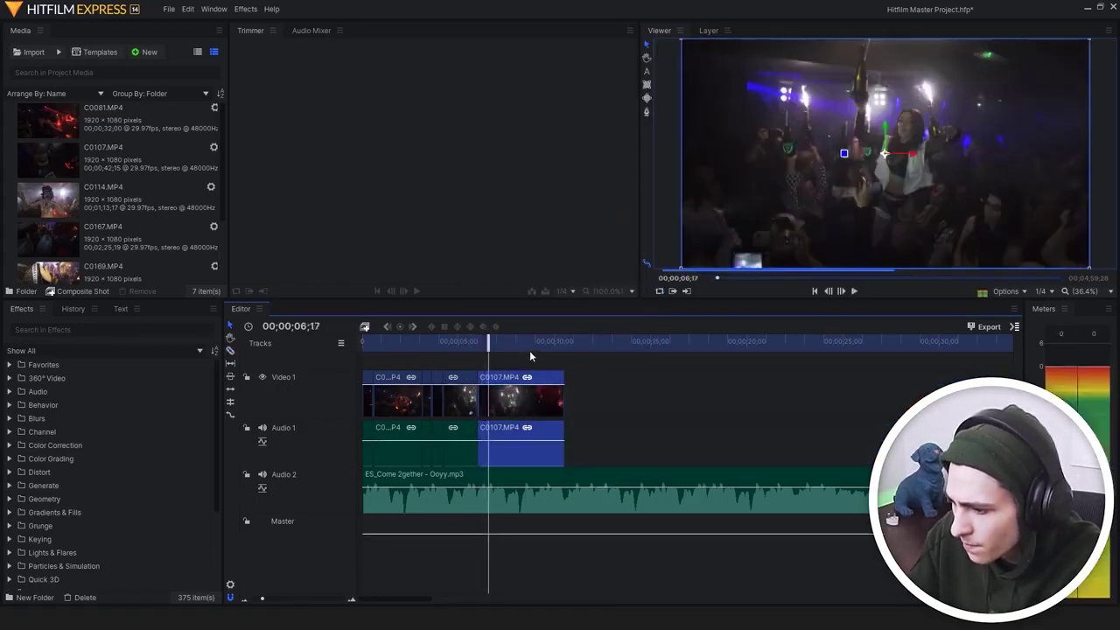
drag(501, 396, 519, 401)
key(Delete)
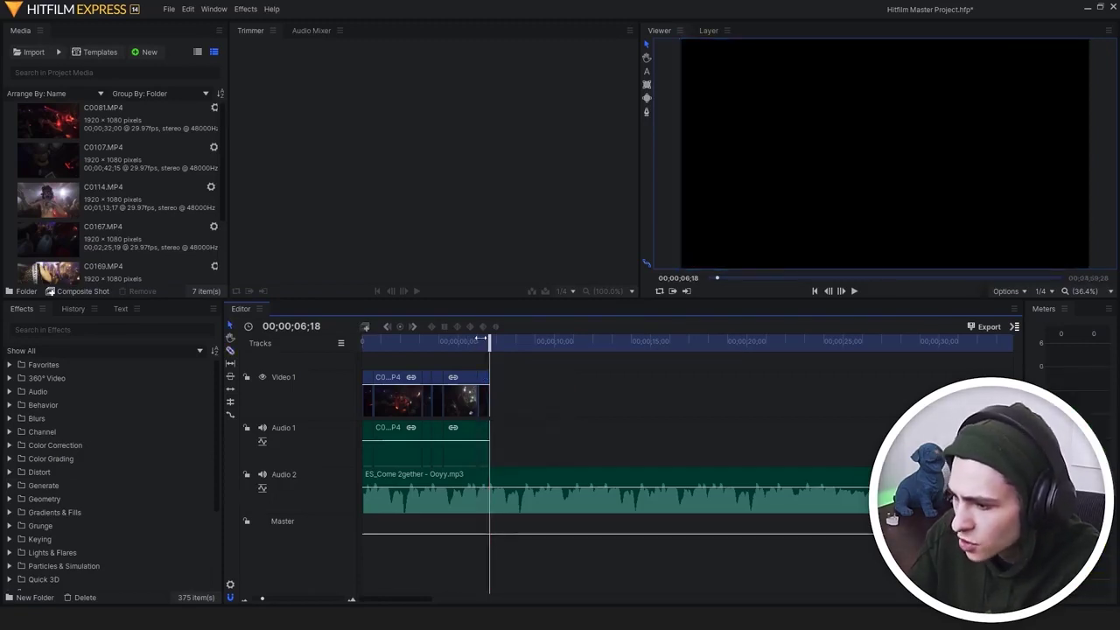
Play the timeline from its start and place the playhead at 00;00;06;20, by the end of the last video clip
drag(480, 339, 260, 341)
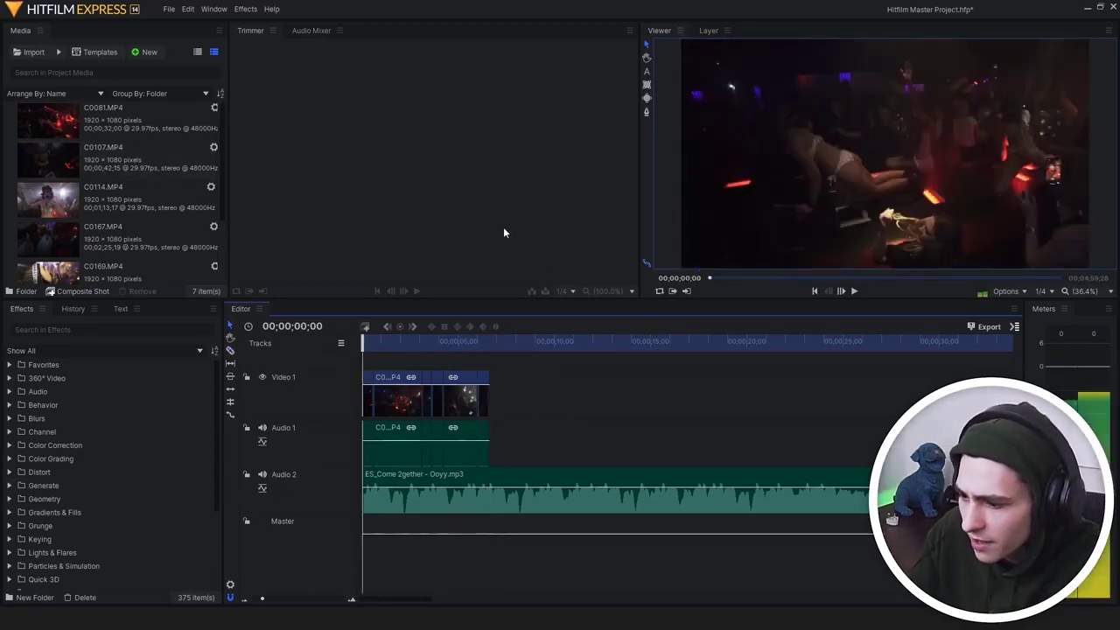
key(space)
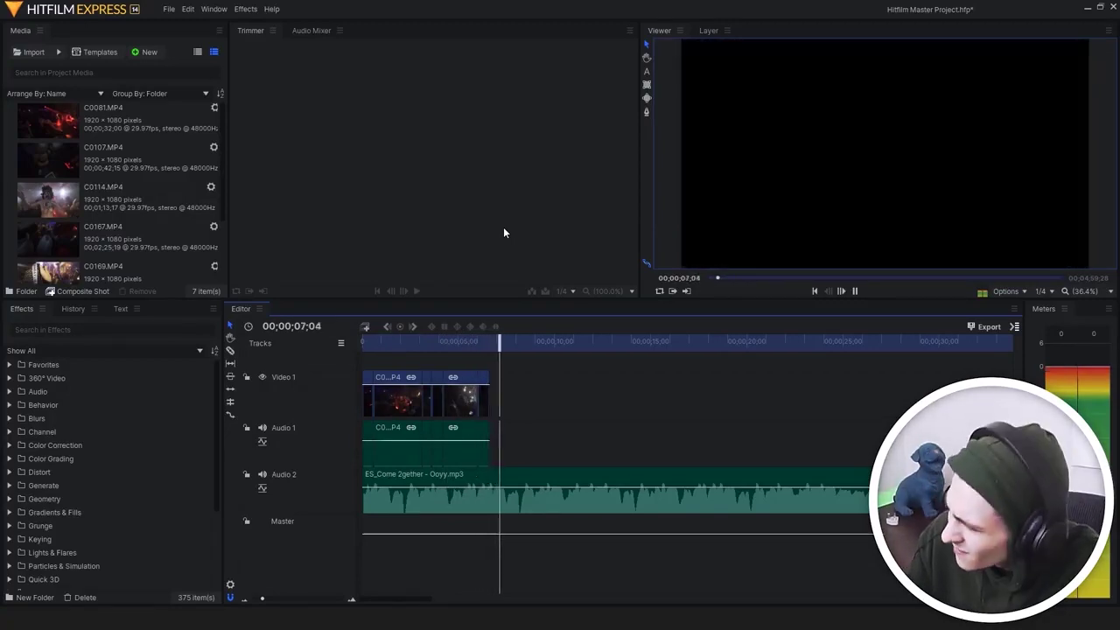
click(490, 341)
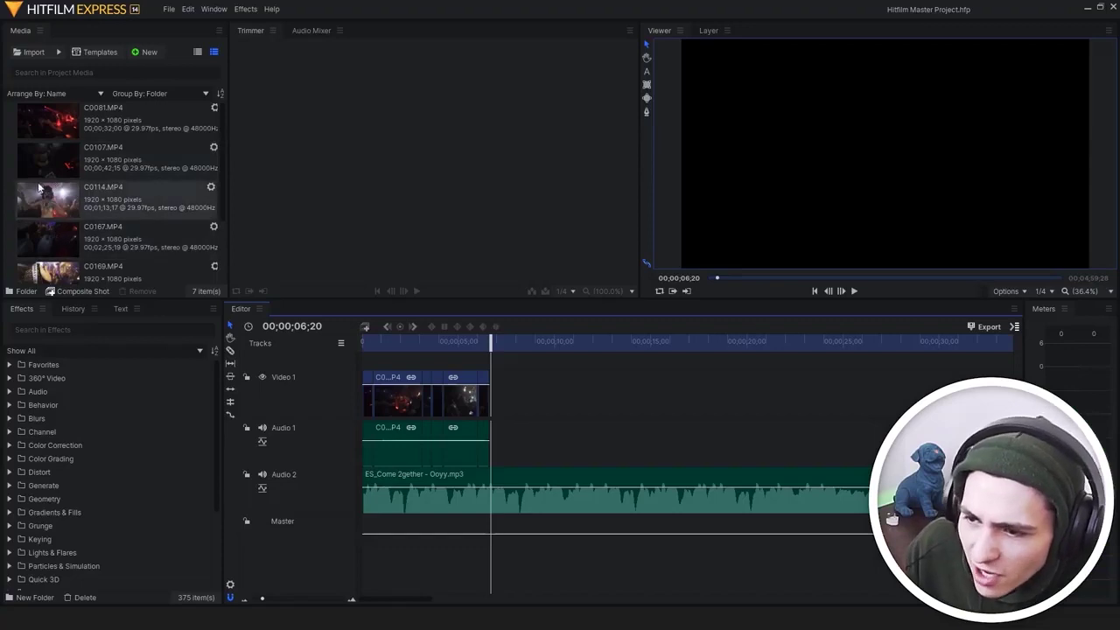
Open C0169.MP4 in the Trimmer and scrub through it to 00;00;13;23
scroll(73, 196, down, 2)
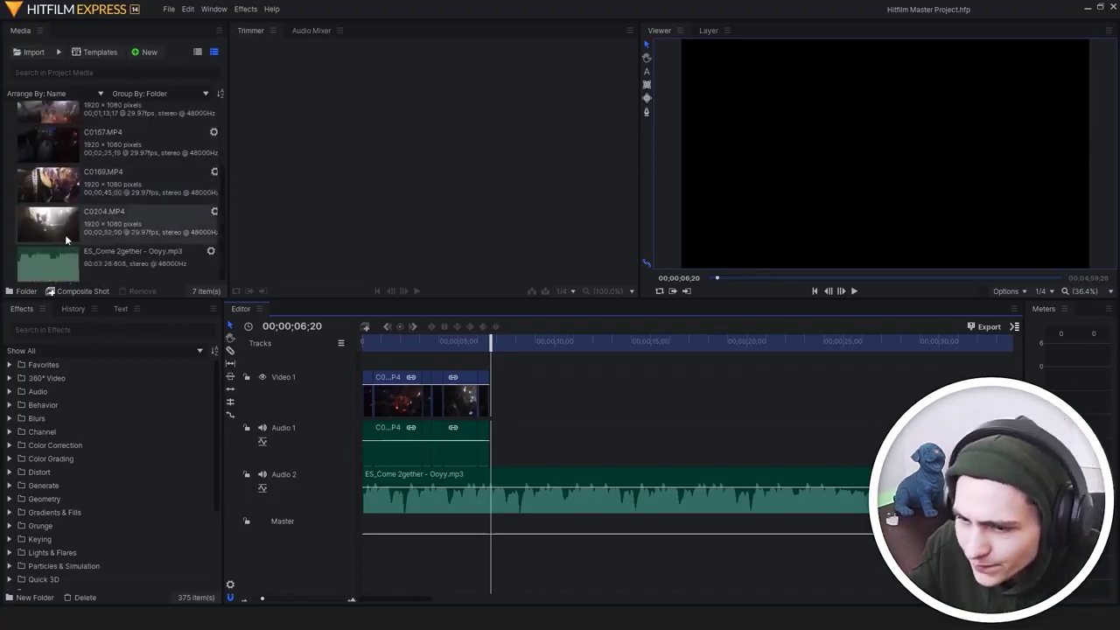
double_click(43, 192)
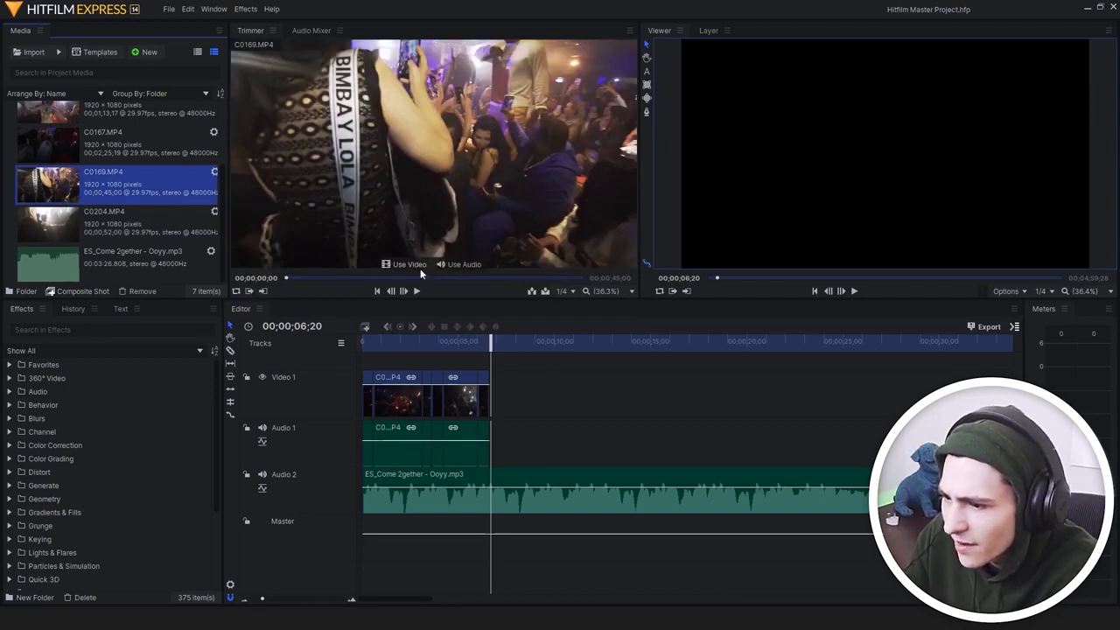
drag(298, 280, 377, 279)
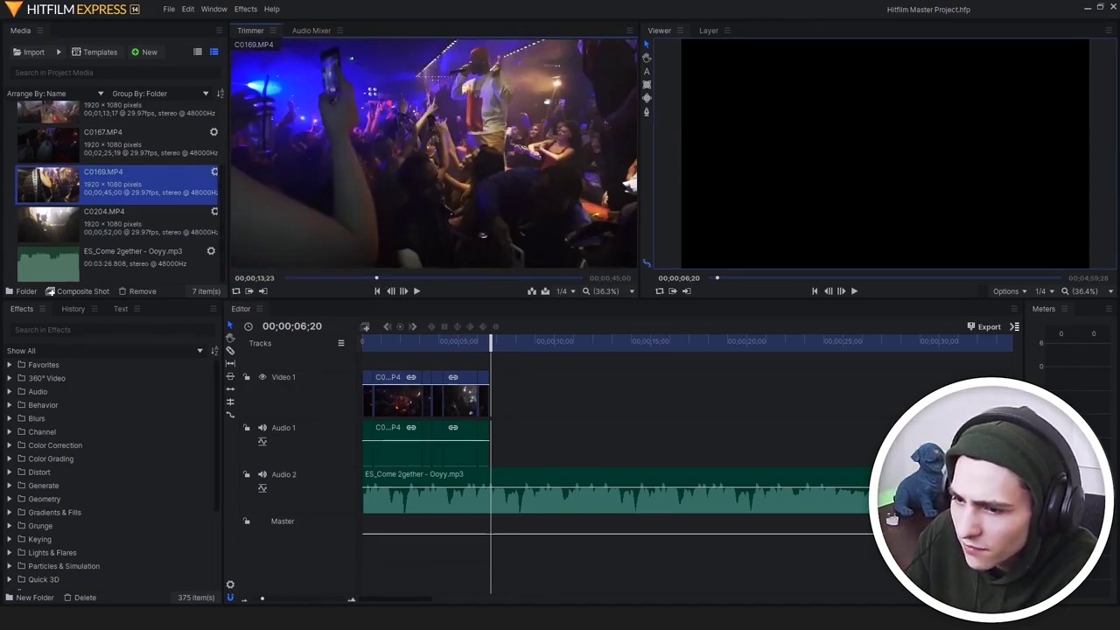
Open C0167.MP4 in the Trimmer, preview its opening, and return to the performer shot at 00;00;10;08
double_click(70, 155)
mouse_move(298, 280)
mouse_down()
mouse_move(446, 277)
mouse_move(300, 277)
mouse_up()
key(space)
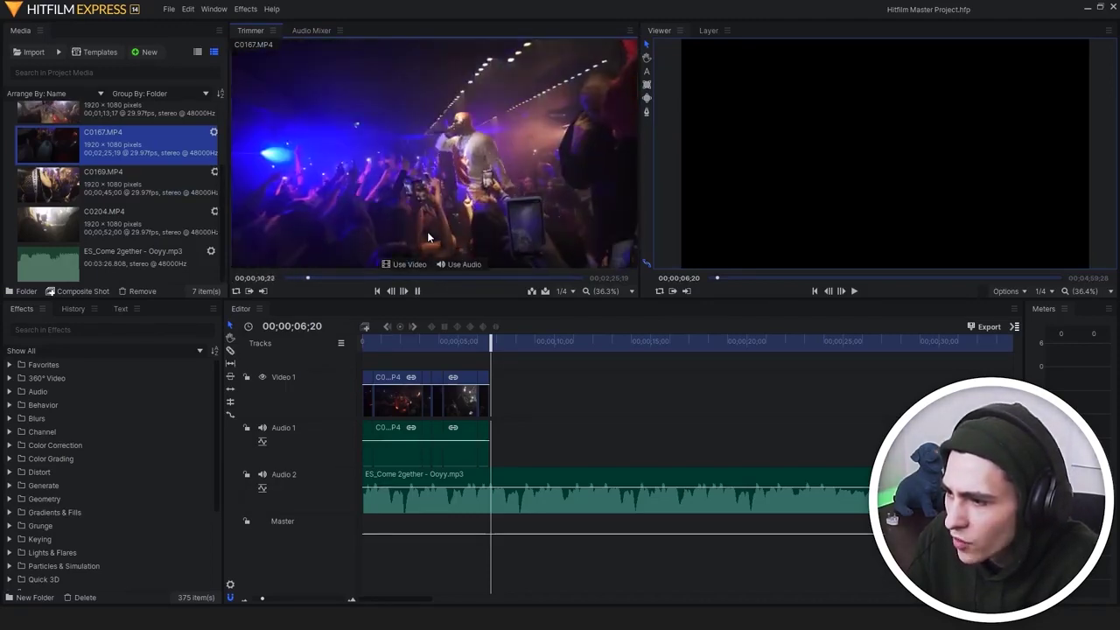
key(space)
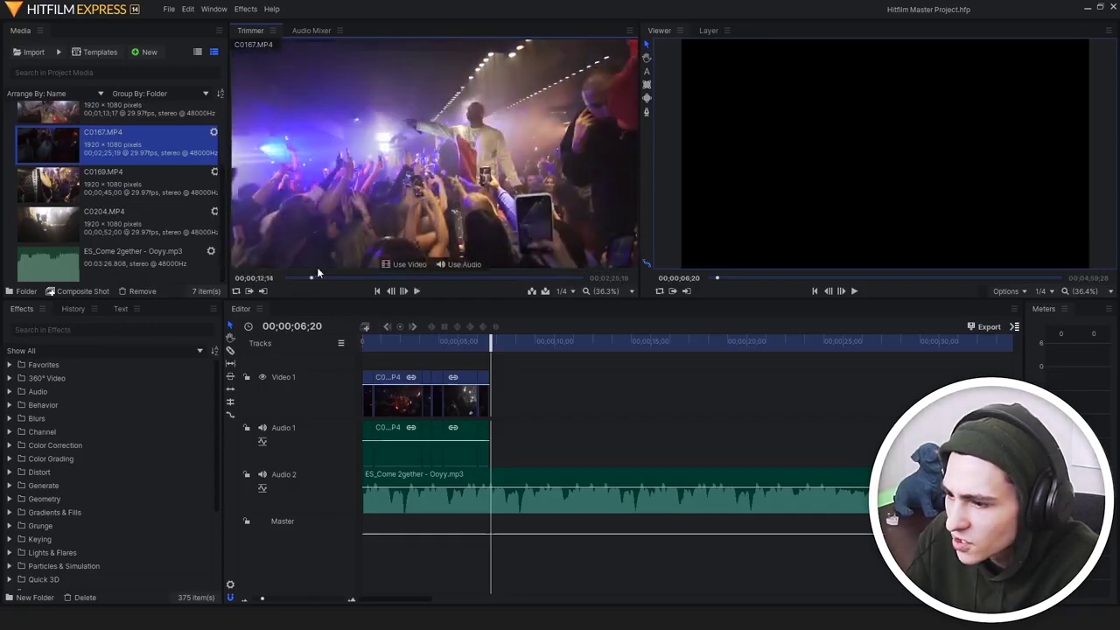
drag(313, 278, 305, 278)
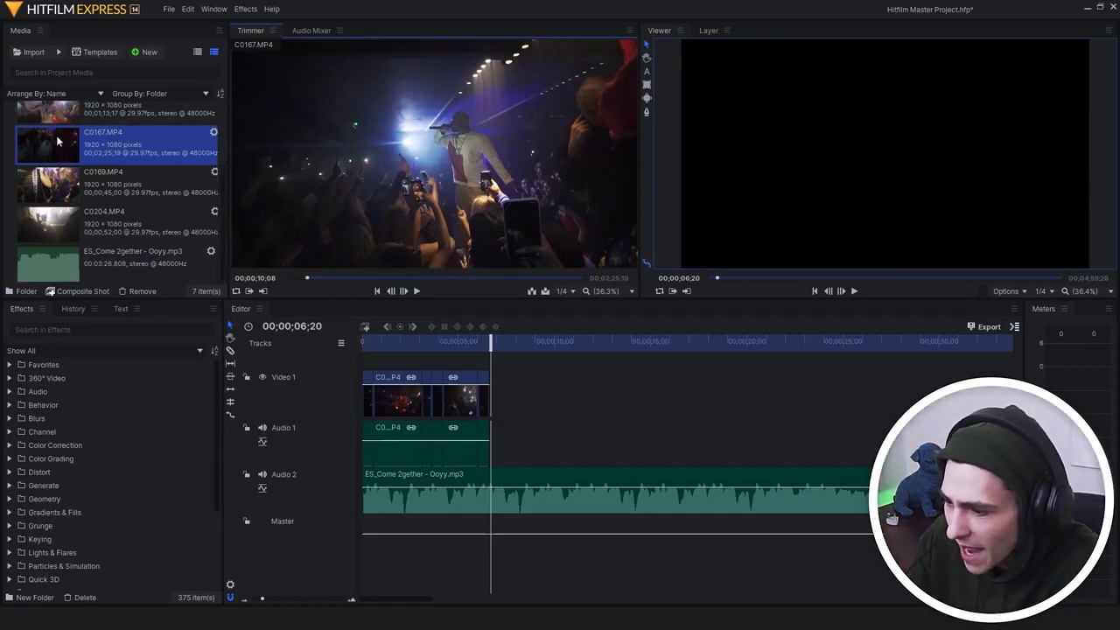
Add C0167.MP4 to Video 1 directly after the last C0107.MP4 segment and play the join up to 00;00;07;29
drag(57, 140, 493, 404)
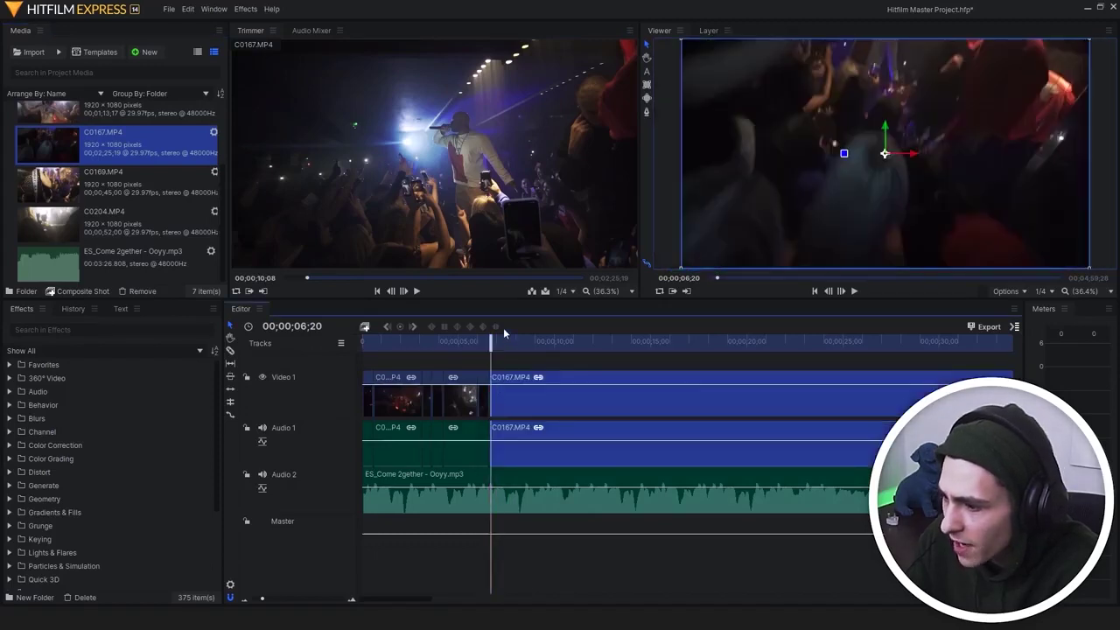
key(space)
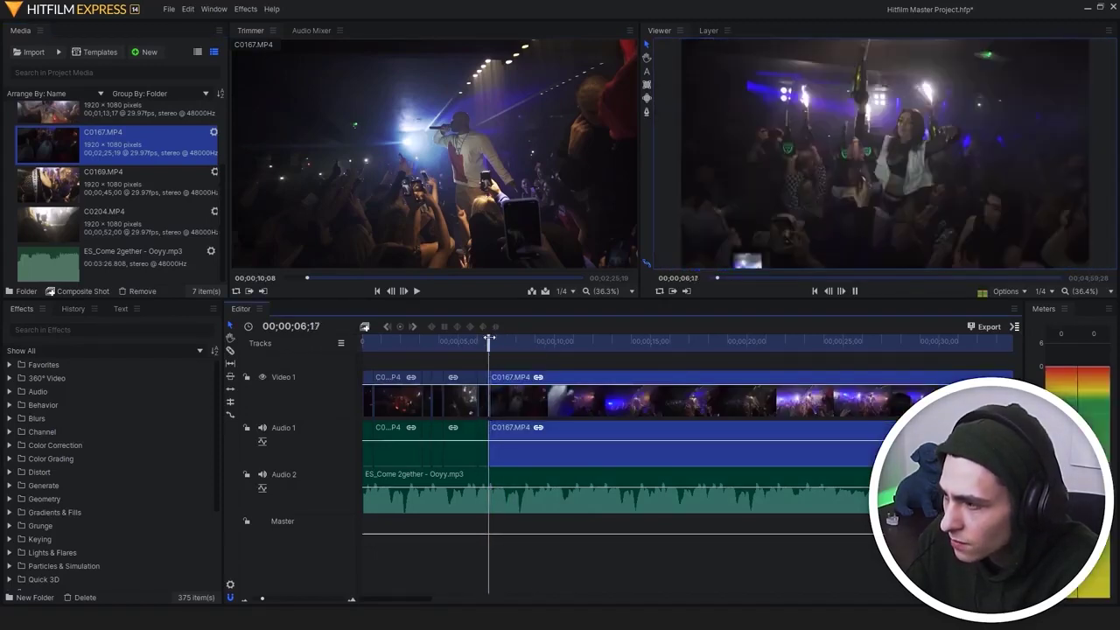
key(space)
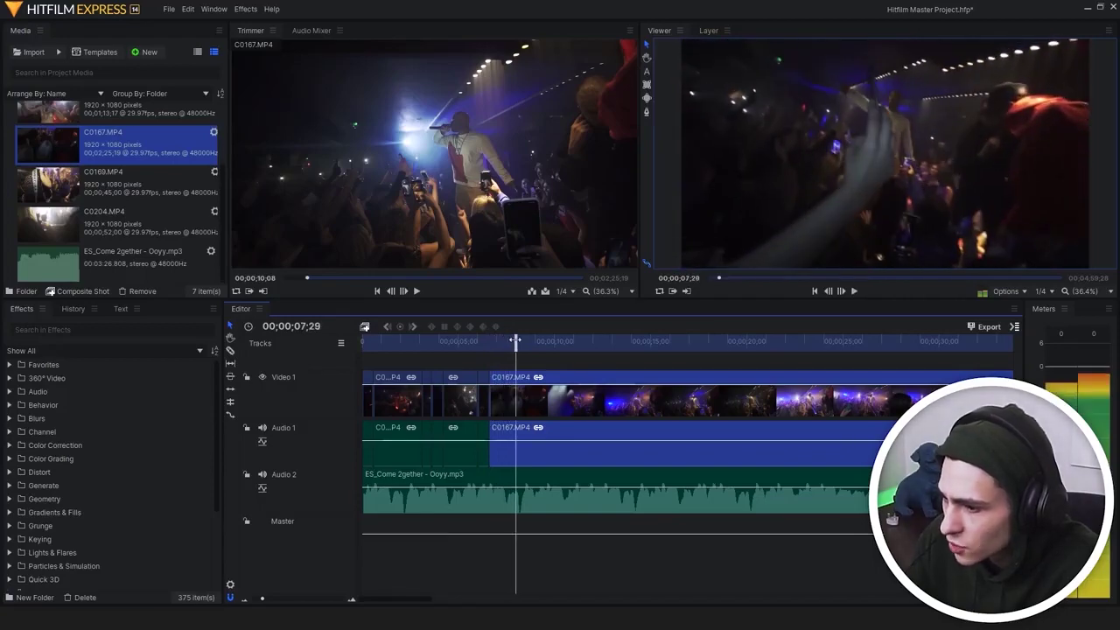
Slice C0167.MP4 at 00;00;16;22, delete the part before the cut, and move the remainder against the last C0107.MP4 segment
drag(515, 340, 684, 340)
click(683, 391)
key(v)
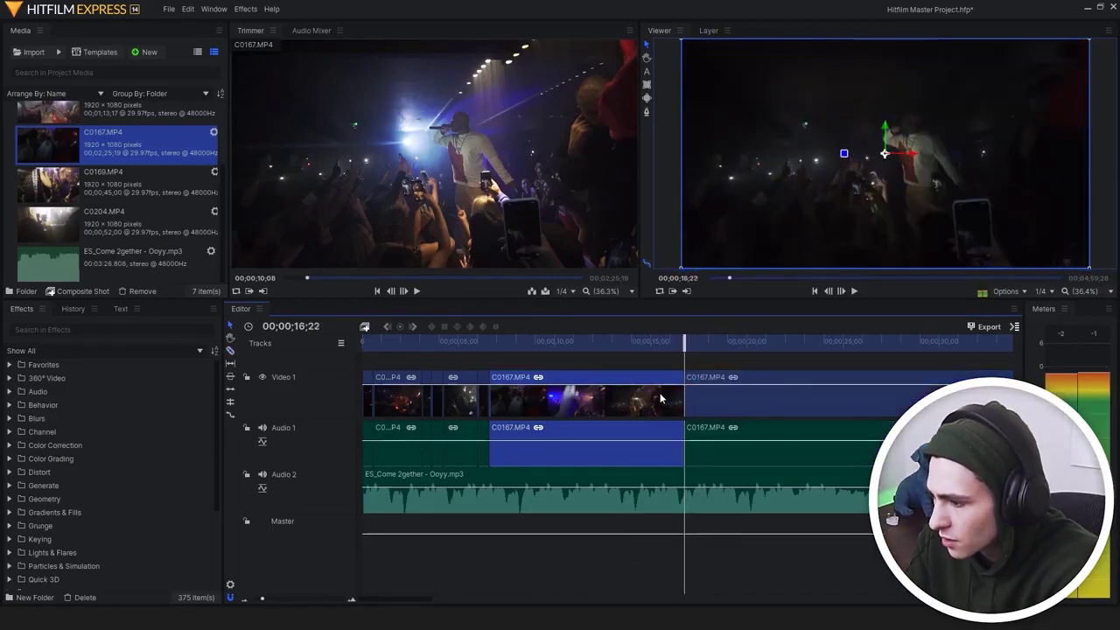
key(Delete)
drag(721, 405, 537, 404)
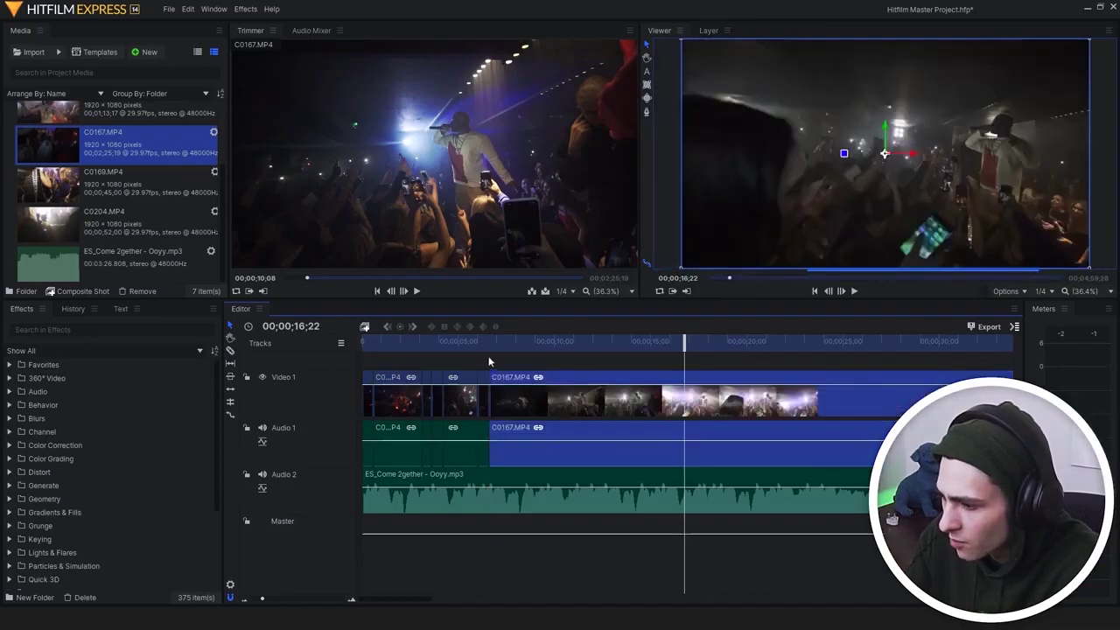
Review the join between C0107.MP4 and C0167.MP4, and slice C0167.MP4 at 00;00;08;14
click(477, 340)
click(510, 359)
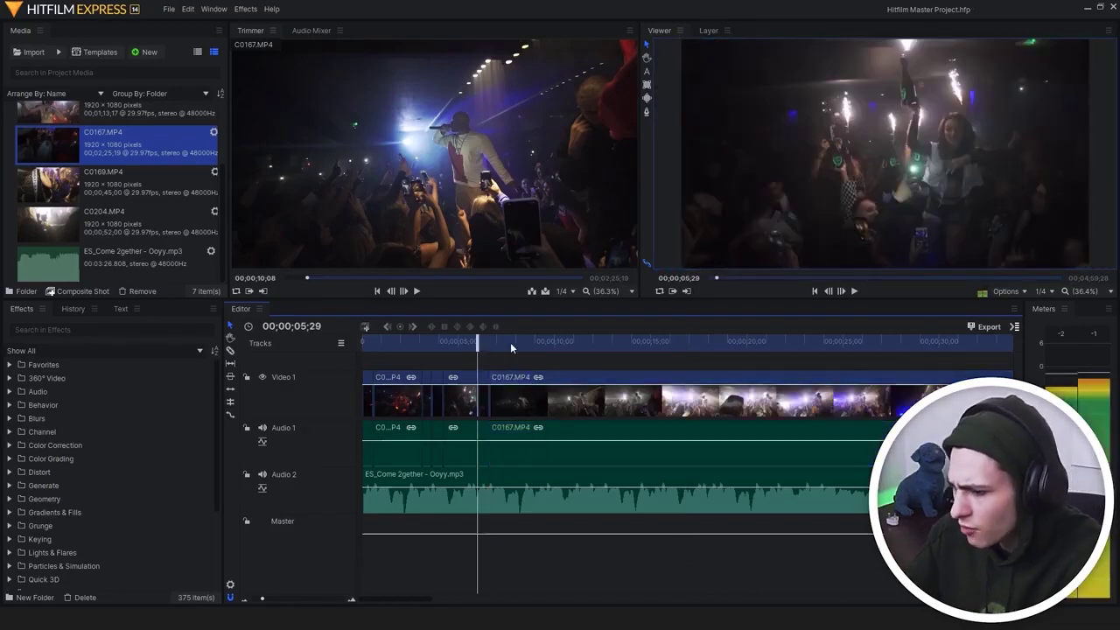
drag(493, 344, 525, 348)
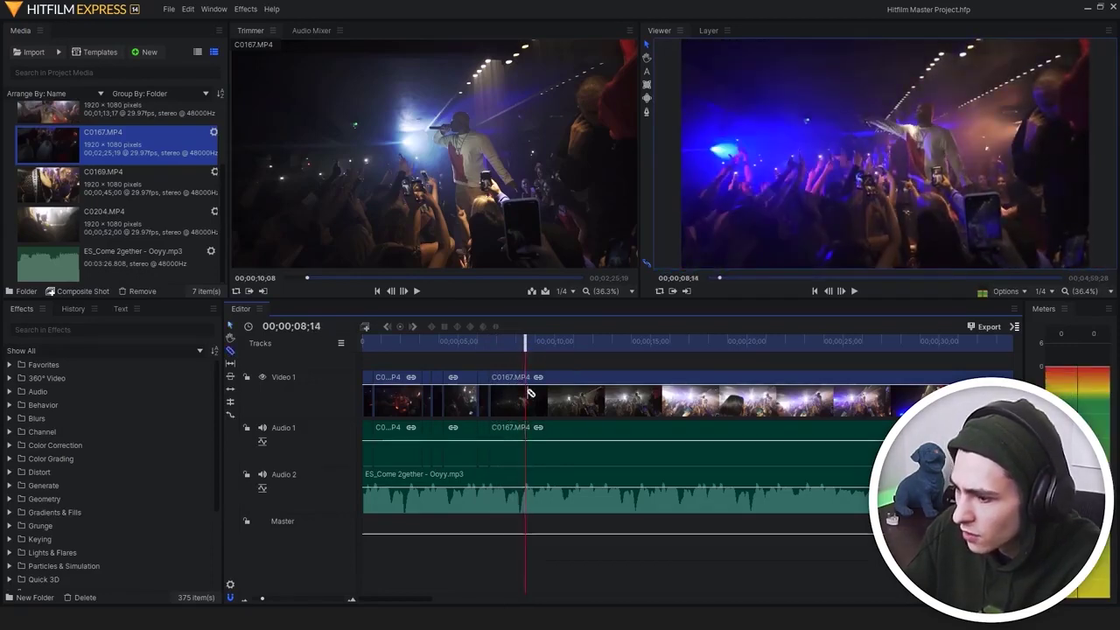
click(525, 393)
Set the short C0167.MP4 segment before the cut to 400% speed and move the following segment against it to close the gap
key(v)
click(505, 398)
right_click(502, 408)
click(559, 100)
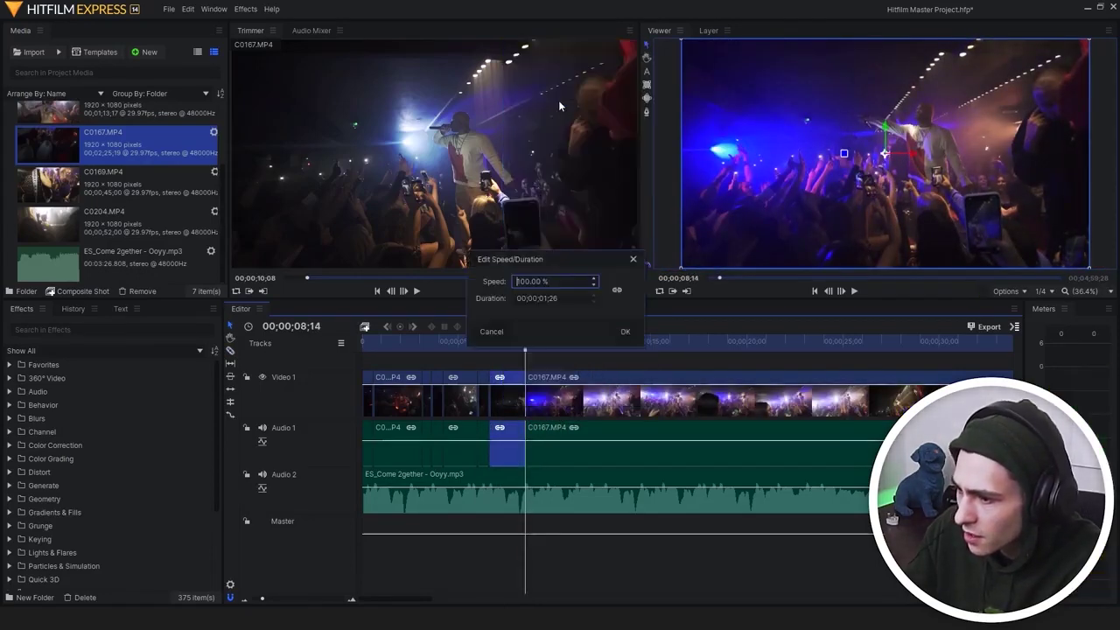
key(ctrl+a)
text(400)
key(Return)
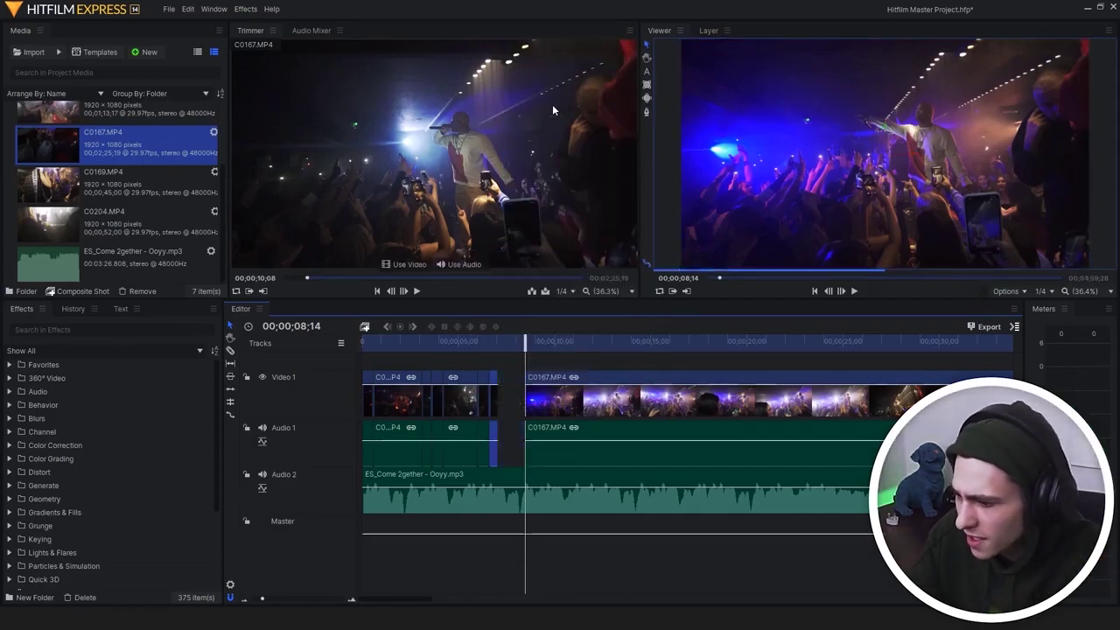
drag(567, 404, 547, 403)
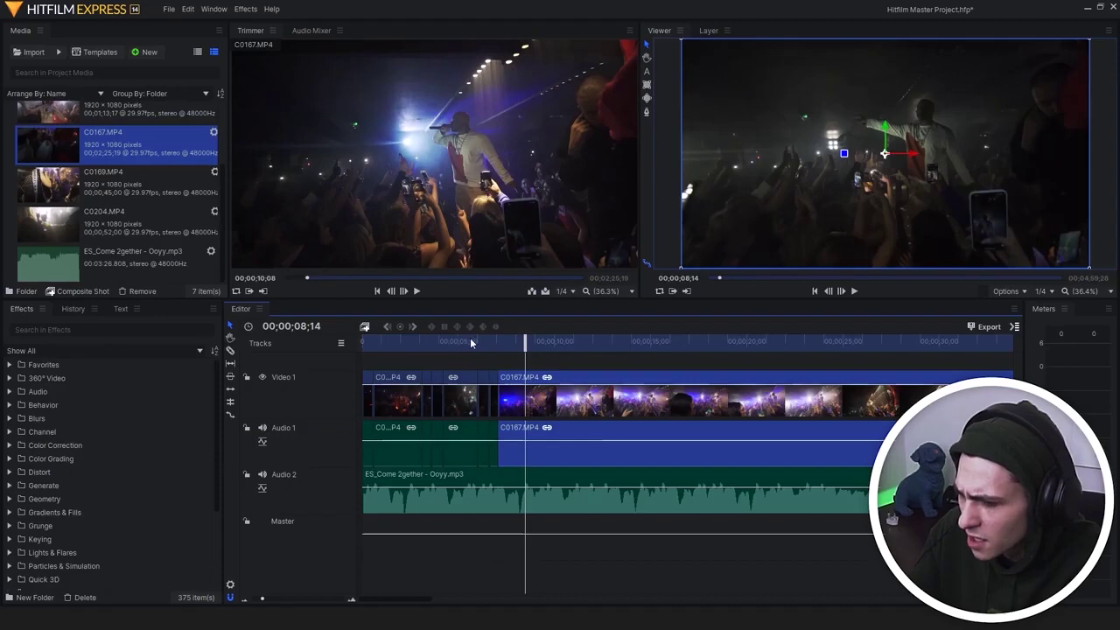
Play the timeline from the beginning through the sped-up C0167.MP4 transition and stop at 00;00;08;05
key(Home)
click(446, 347)
key(Home)
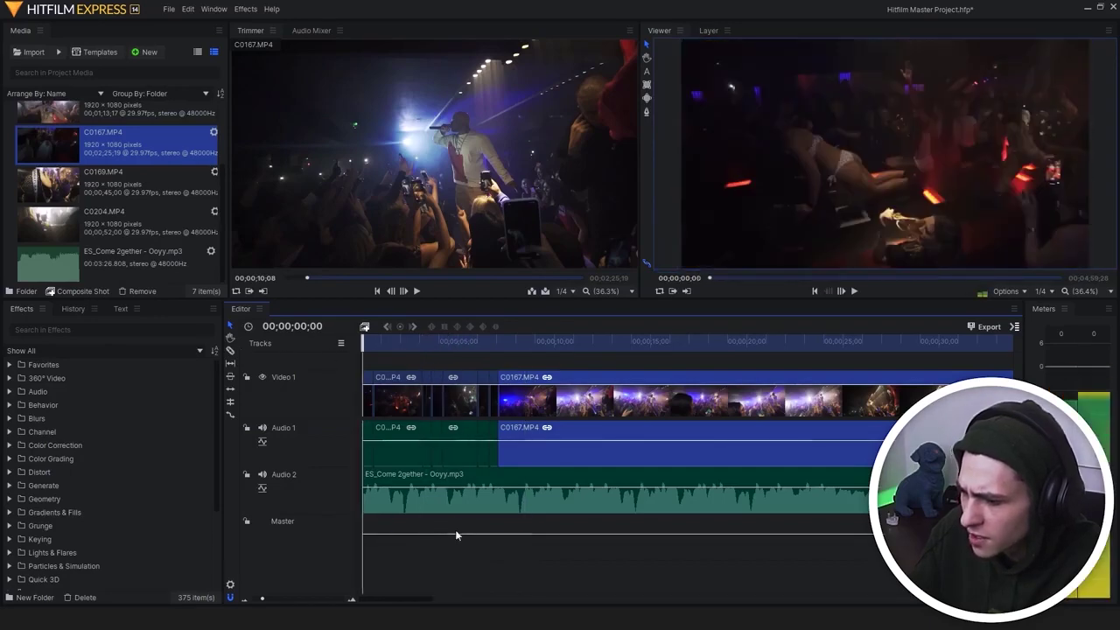
click(496, 552)
key(space)
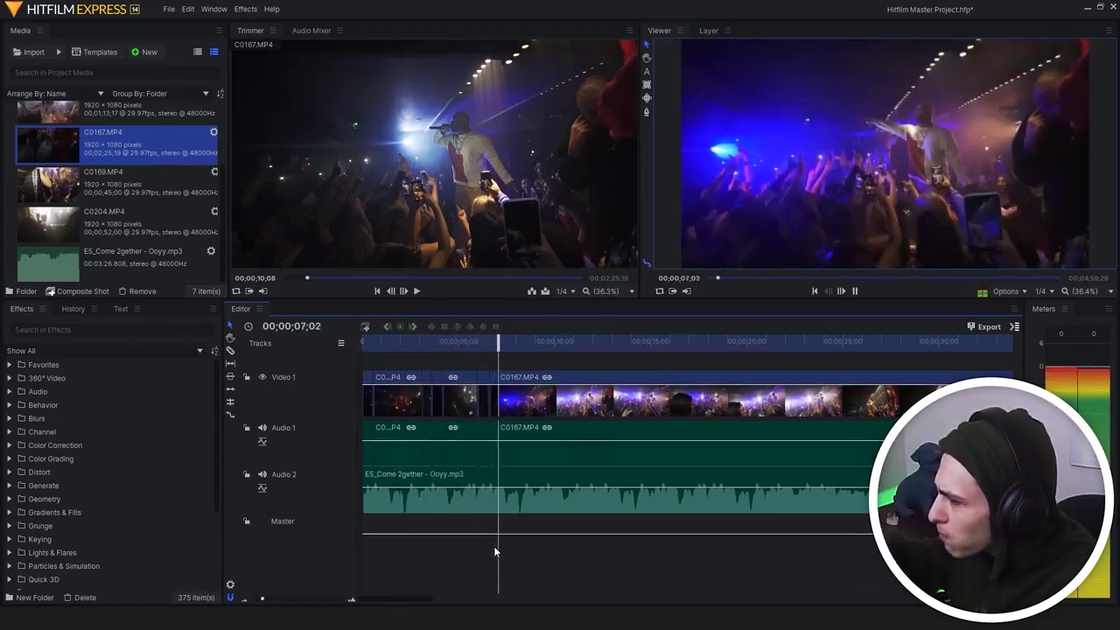
key(space)
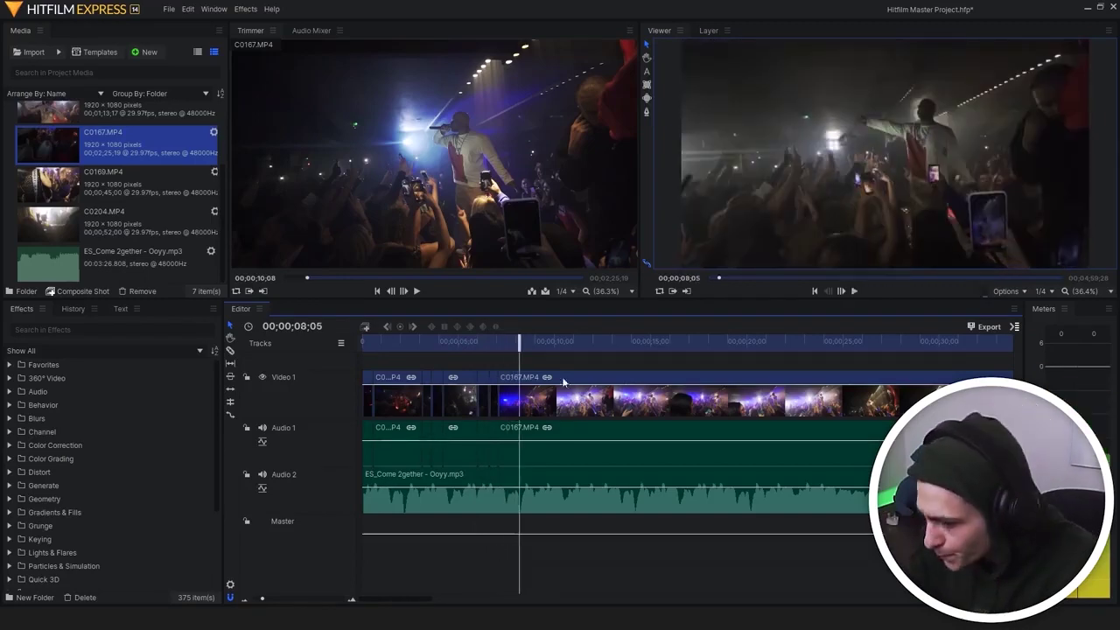
Replay the sped-up transition into C0167.MP4 from 00;00;06;01
click(496, 341)
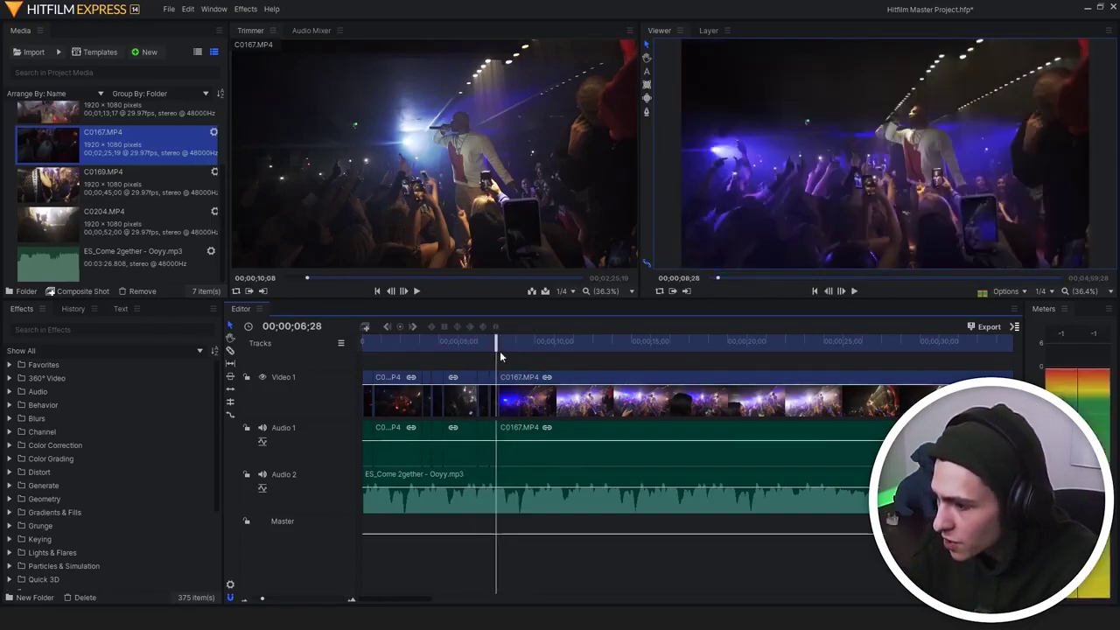
click(479, 341)
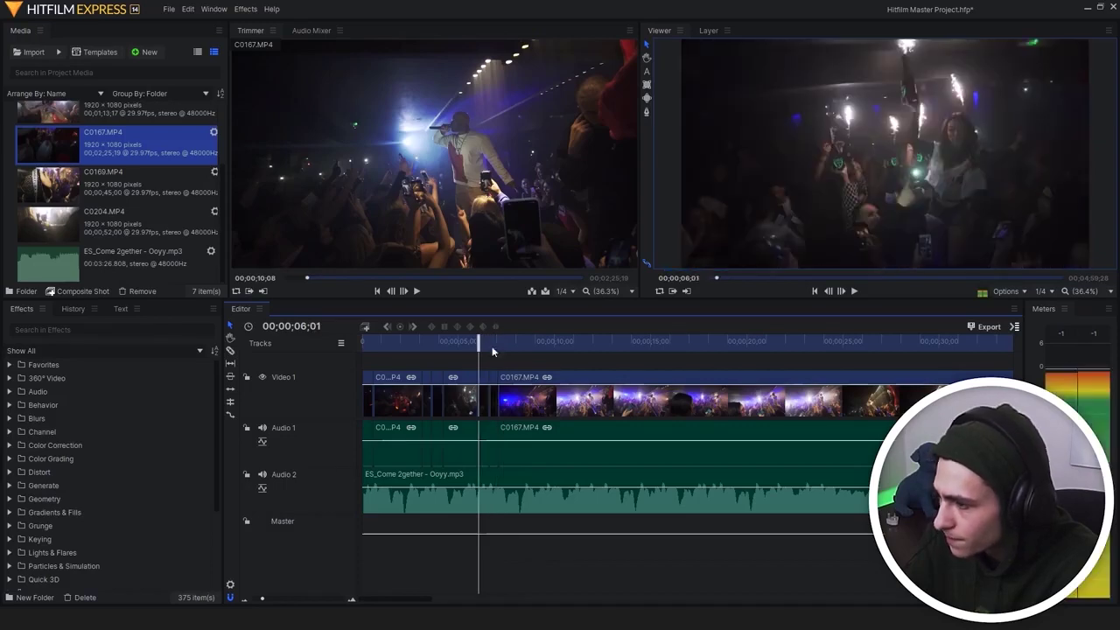
key(space)
key(space)
Move the normal-speed C0167.MP4 segment slightly earlier on Video 1, leaving a shorter sped-up segment before it
drag(495, 339, 489, 339)
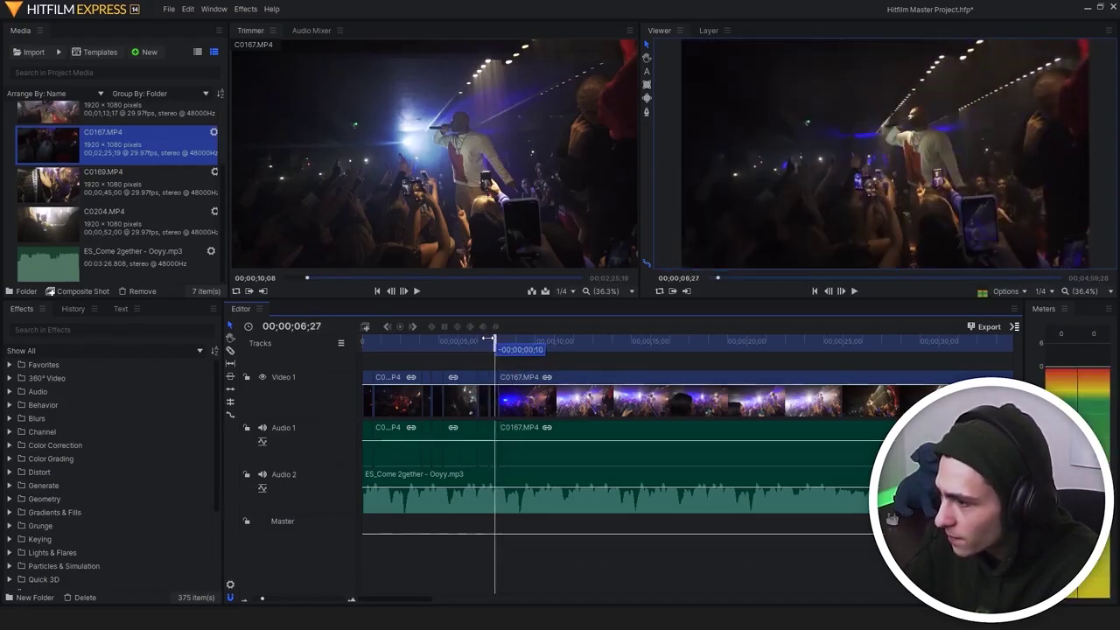
drag(514, 387, 540, 388)
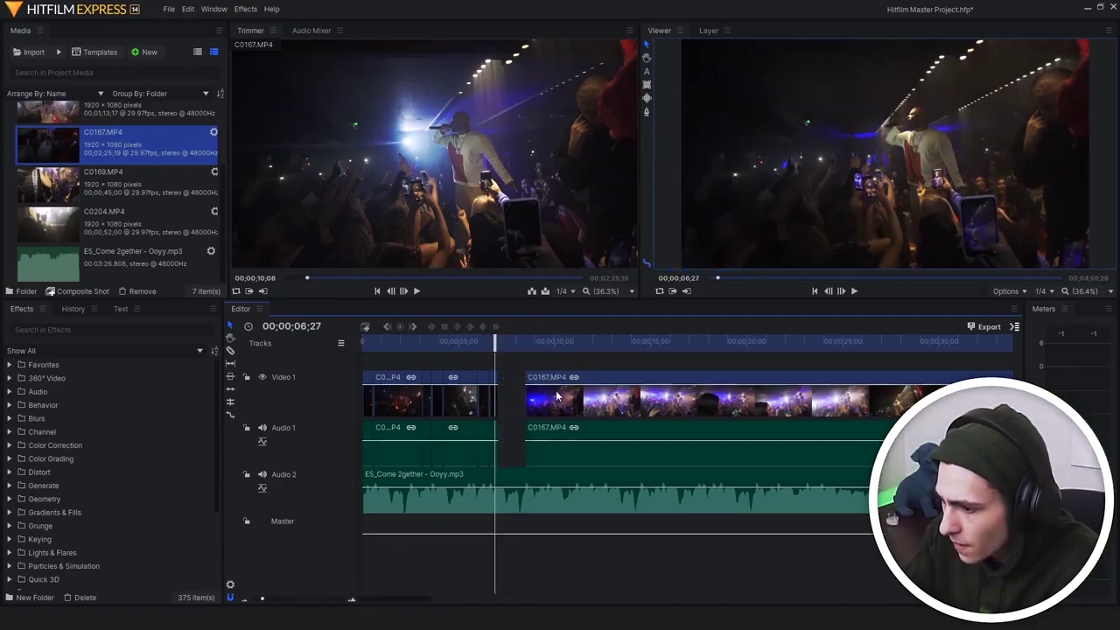
drag(573, 400, 491, 391)
Play the shortened transition into C0167.MP4 twice, first from 00;00;05;10, and stop at 00;00;08;00
click(465, 342)
click(513, 358)
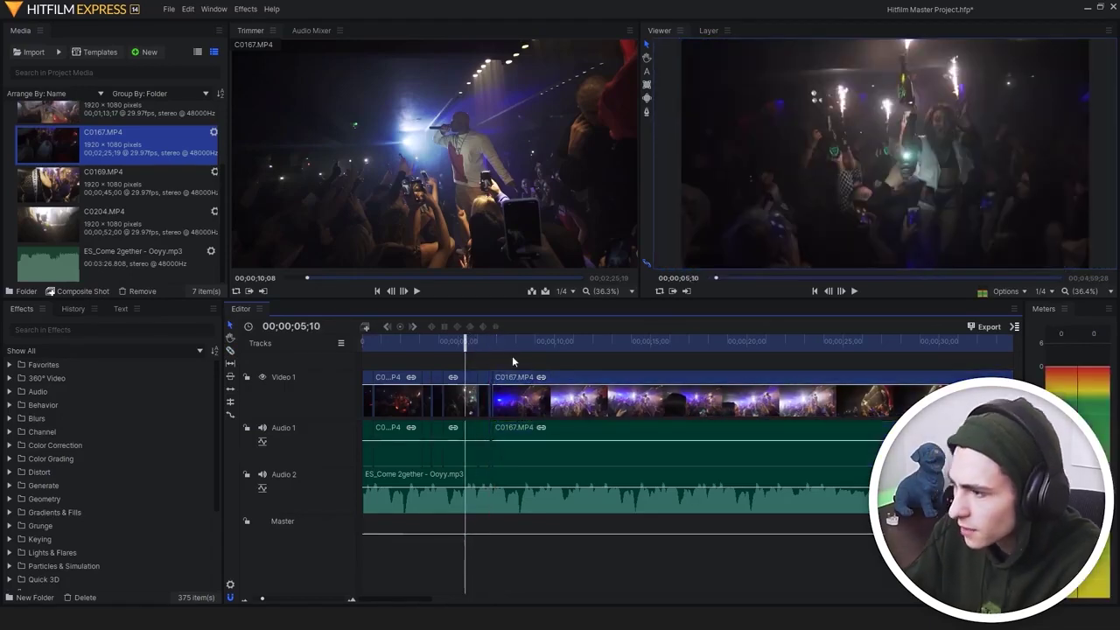
key(space)
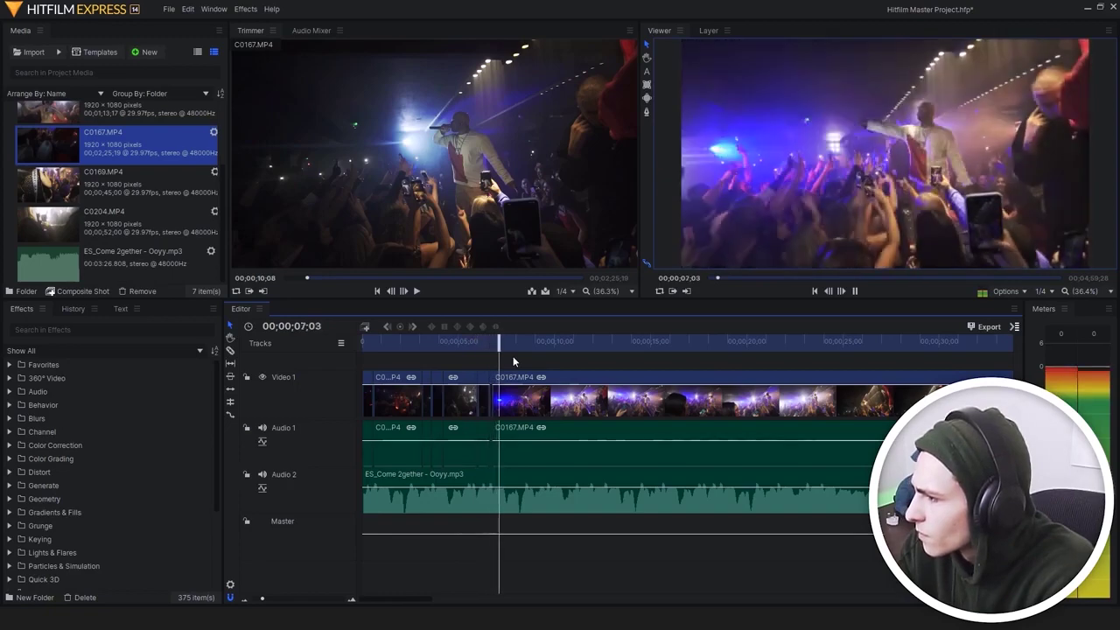
key(space)
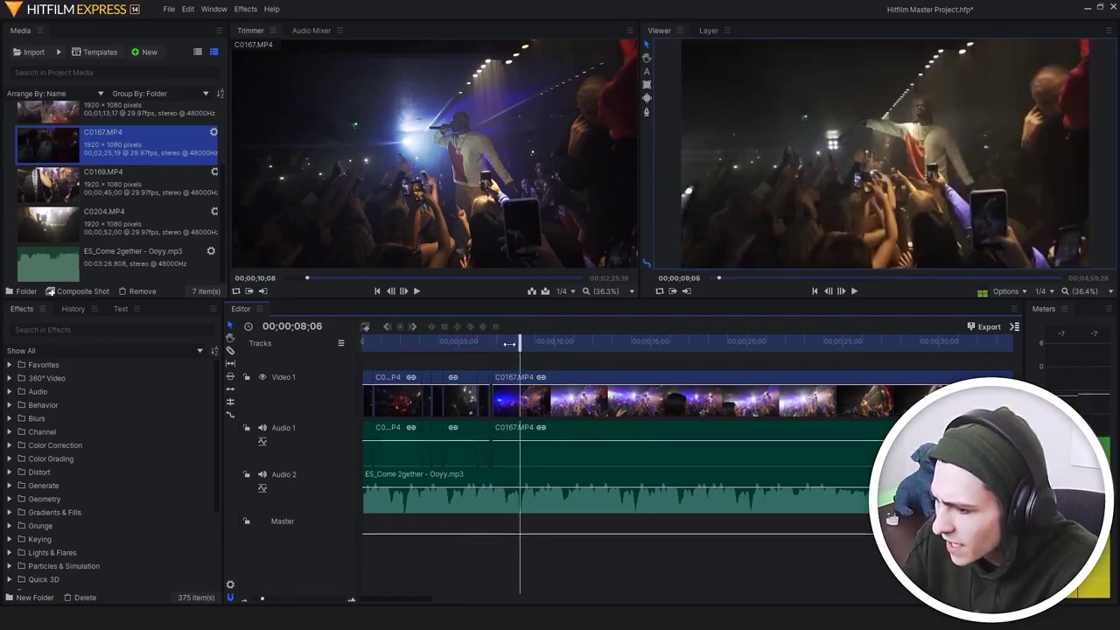
drag(509, 344, 458, 340)
key(space)
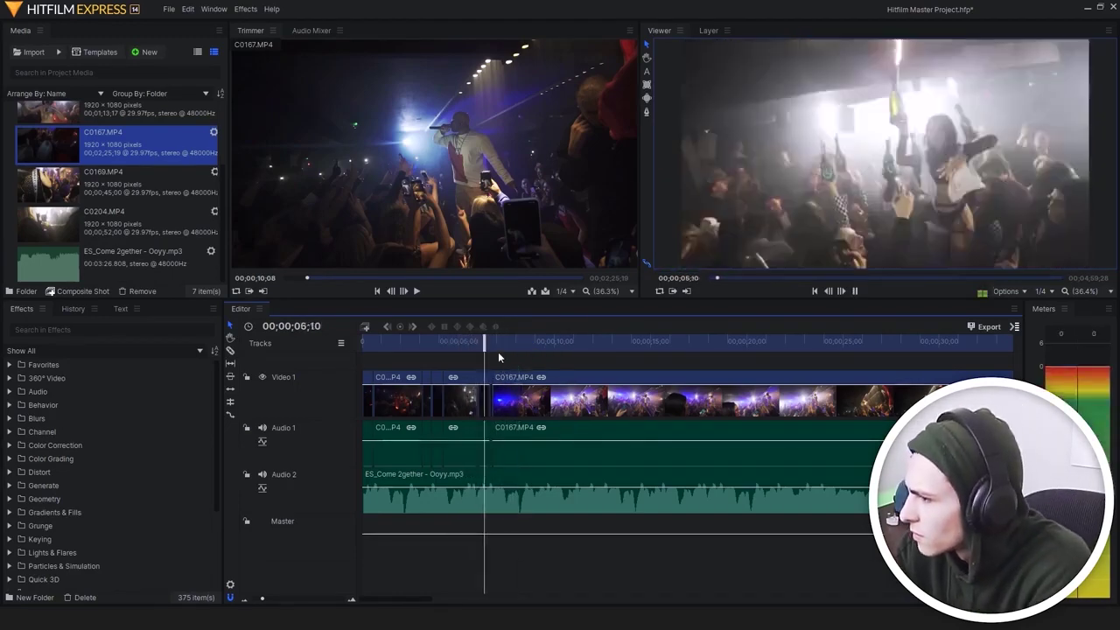
key(space)
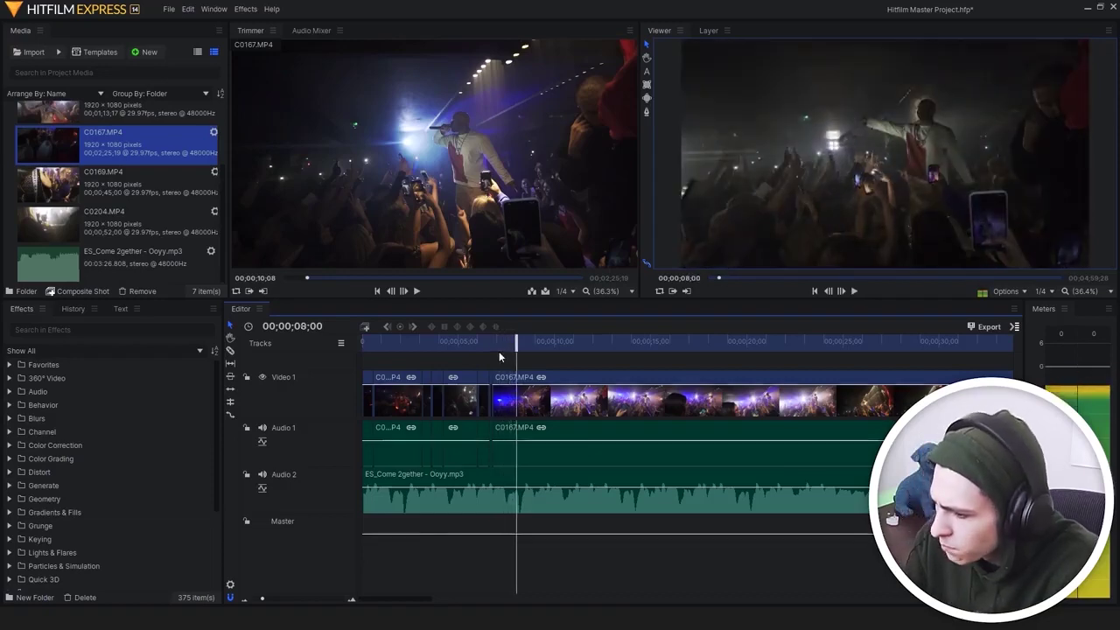
Slice the C0167.MP4 clip on Video 1 at 00;00;07;28
click(523, 340)
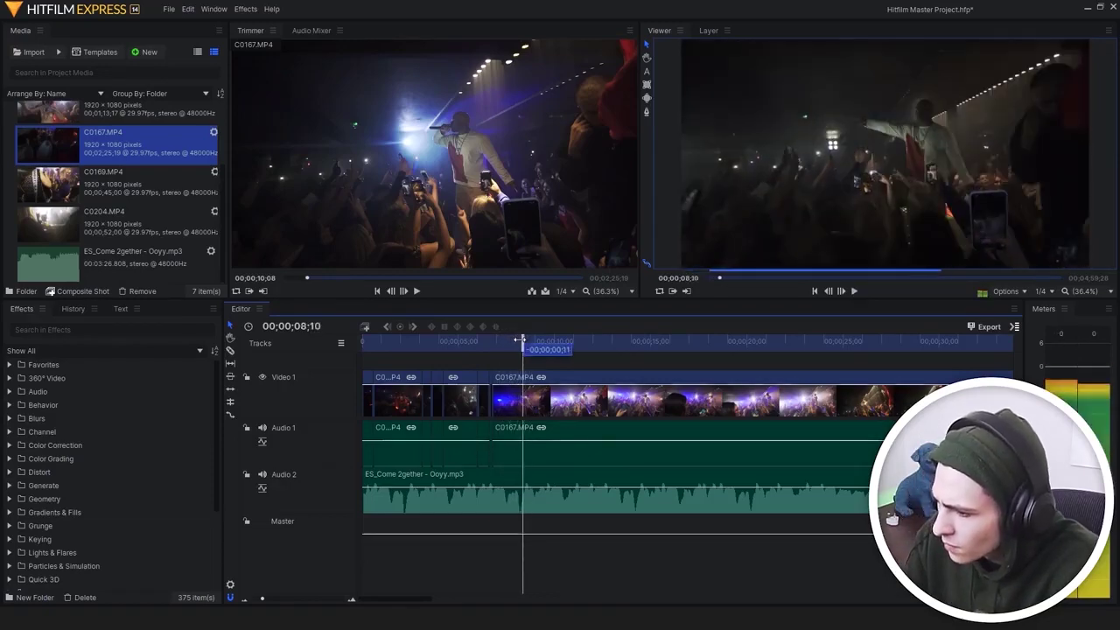
key(Left)
key(Left)
key(Left)
key(Left)
key(Left)
key(Left)
key(Left)
key(Left)
key(Left)
key(Left)
key(Left)
key(Left)
key(Left)
key(Left)
key(Left)
key(Left)
key(Left)
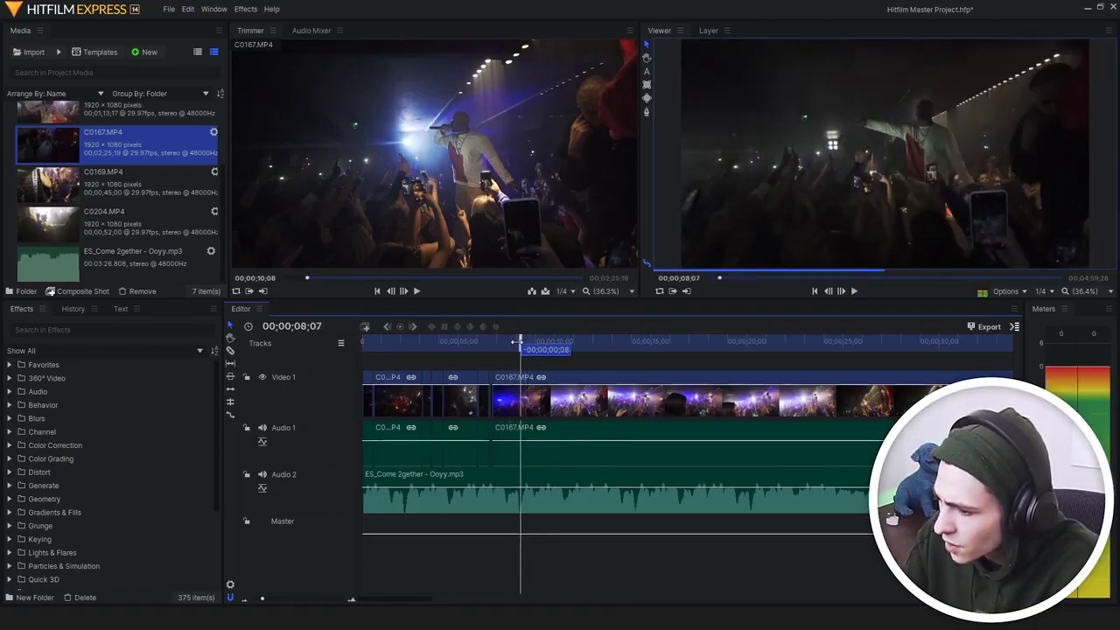
key(c)
click(516, 396)
Increase the playback speed of the C0167.MP4 segment after the 00;00;07;28 cut
right_click(547, 395)
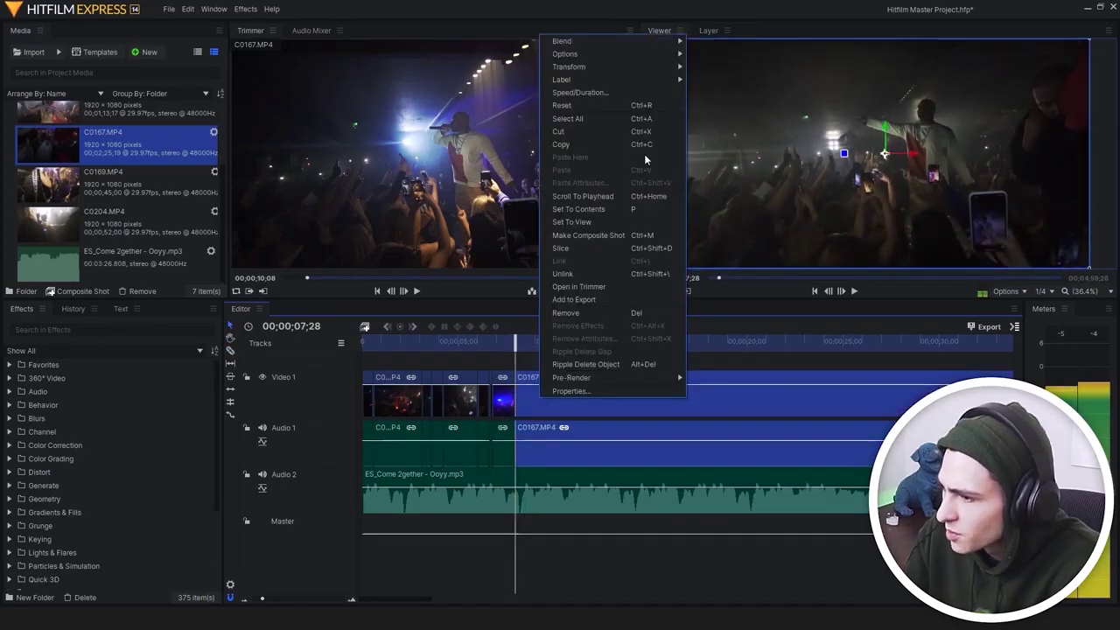
click(595, 118)
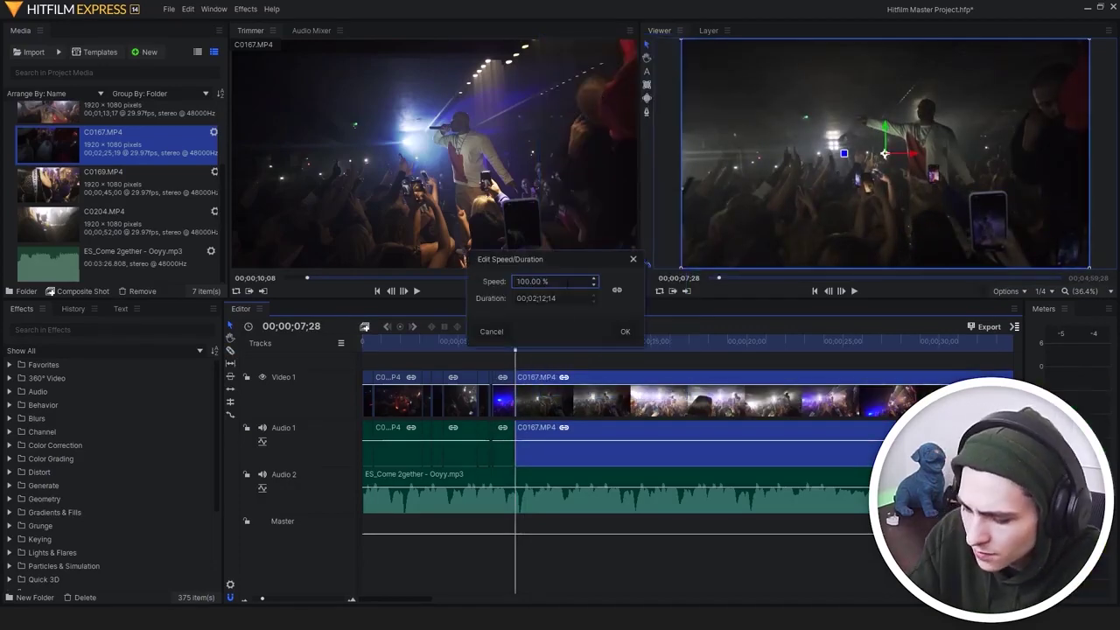
key(Return)
Play the sped-up C0167.MP4 segment, slice it at 00;00;08;14 and delete the remainder
key(space)
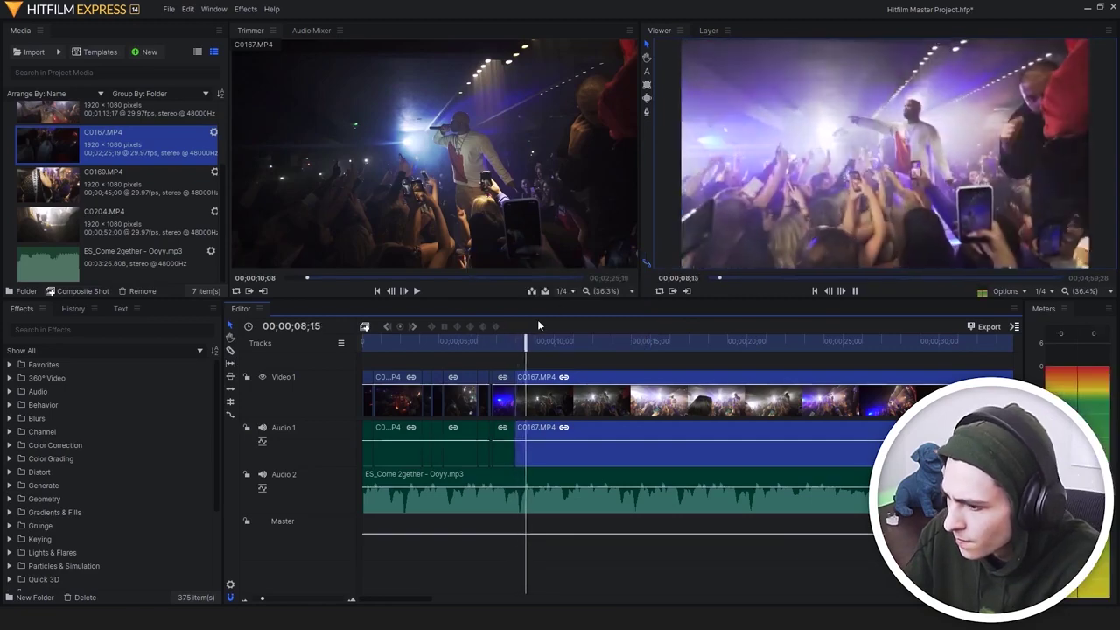
key(space)
key(space)
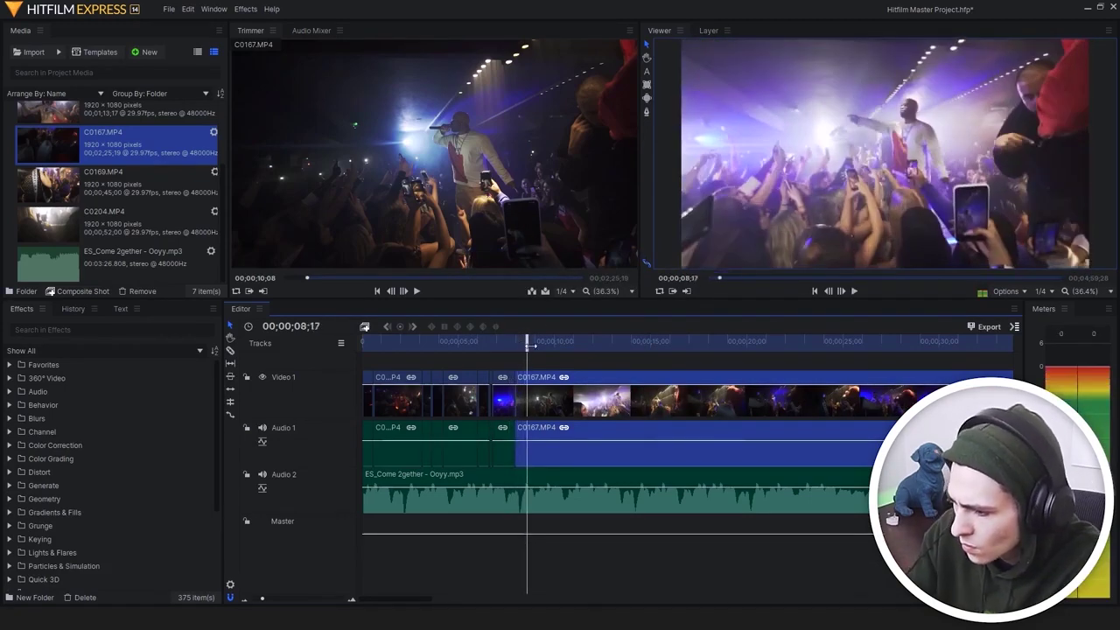
key(Left)
key(Left)
key(Left)
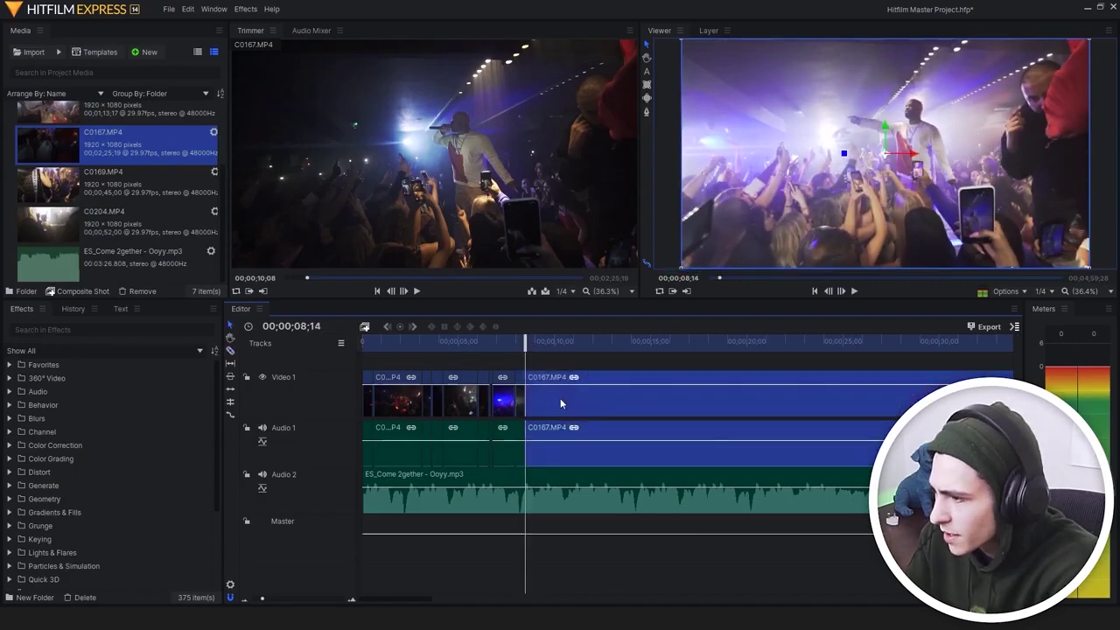
key(Delete)
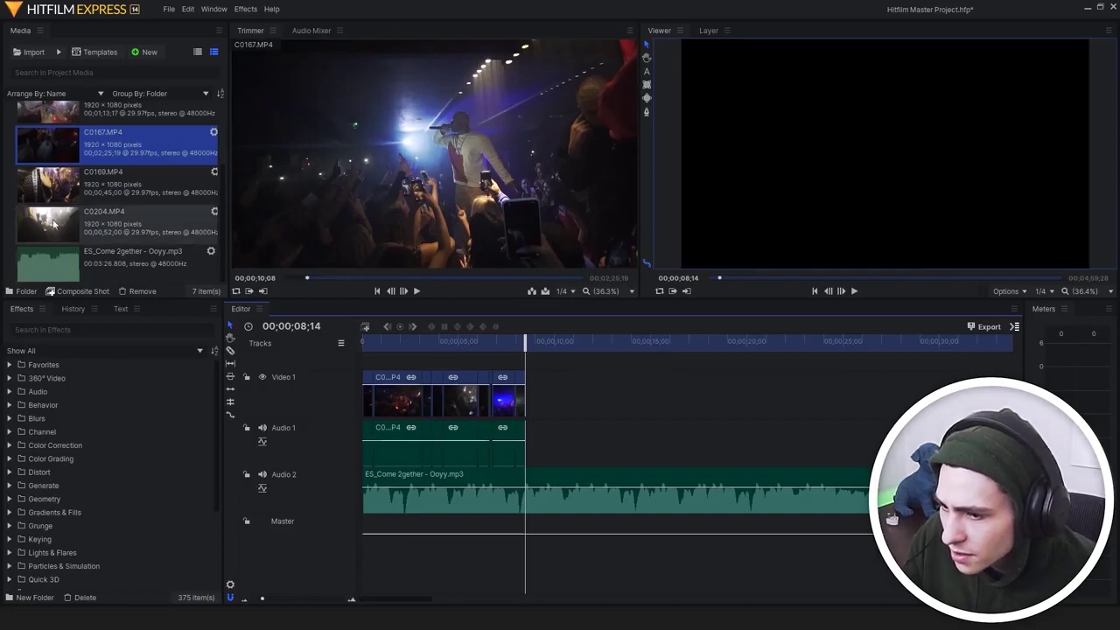
Place C0204.MP4 on Video 1 directly after C0167.MP4, keeping only its footage after a cut at 00;00;15;10
drag(51, 221, 530, 401)
drag(549, 335, 656, 344)
key(c)
click(659, 401)
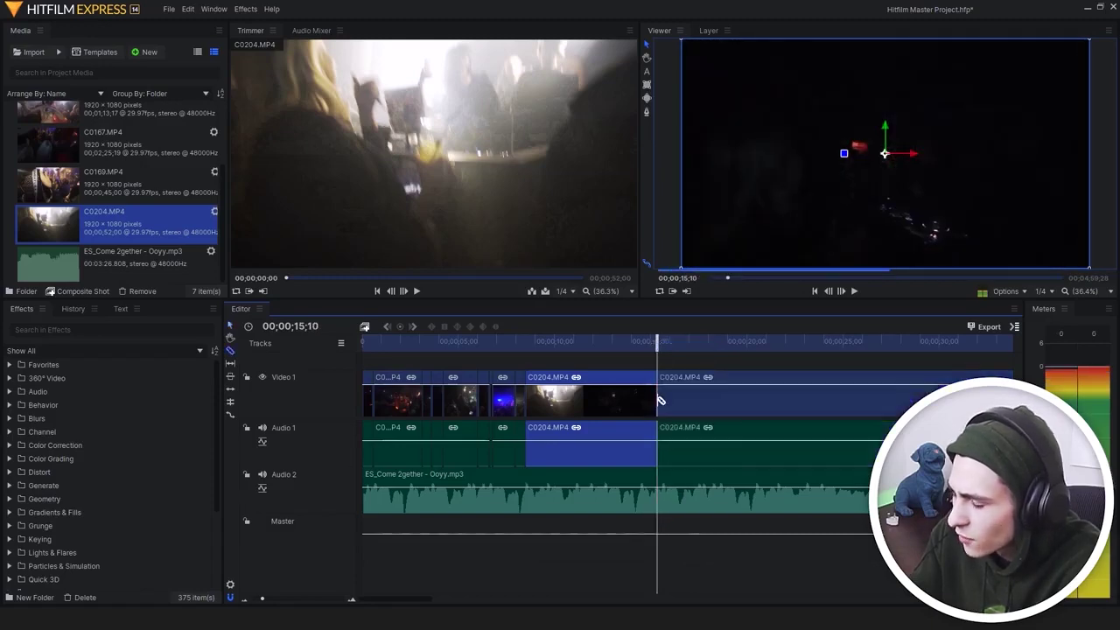
key(v)
drag(688, 403, 562, 405)
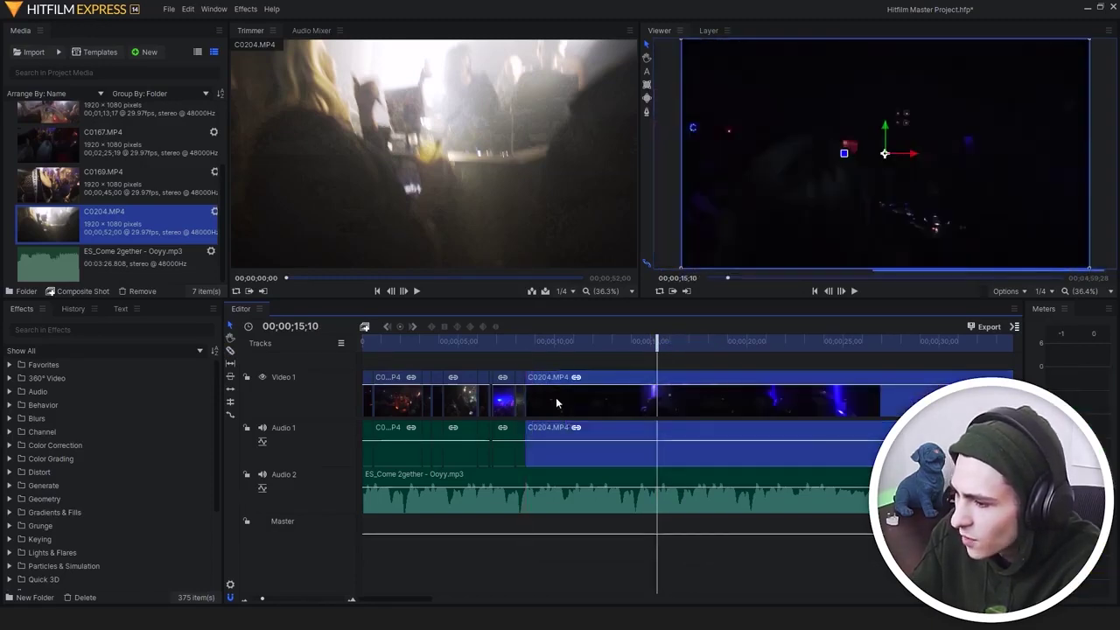
Play the transition into C0204.MP4, slice the clip at 00;00;09;18 and delete the remainder
click(508, 343)
key(space)
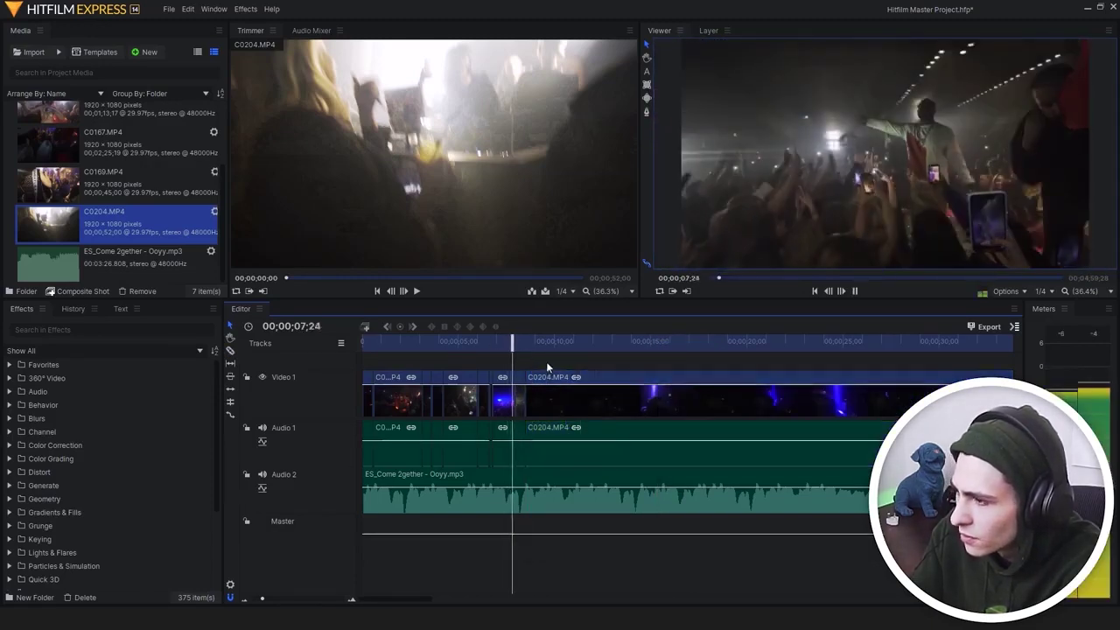
key(space)
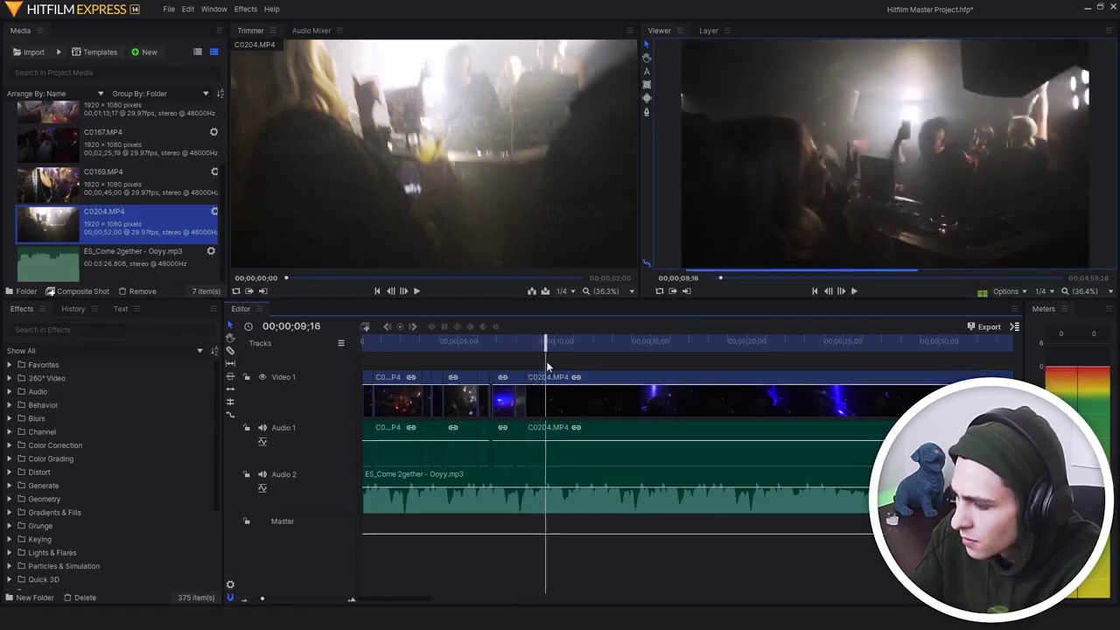
key(Right)
key(Right)
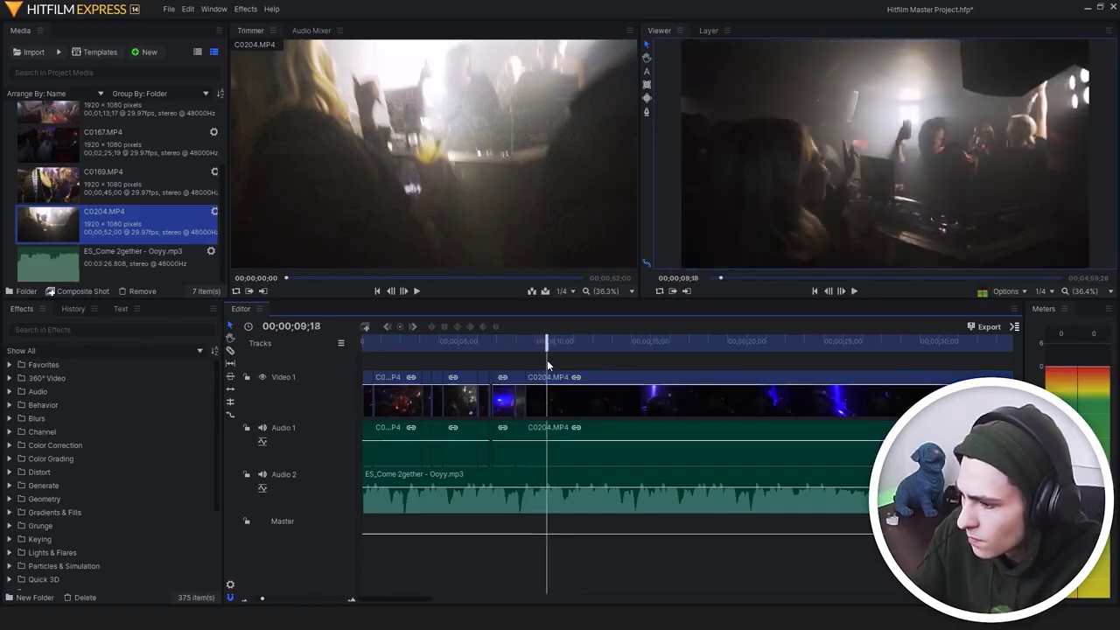
key(c)
click(549, 404)
key(Delete)
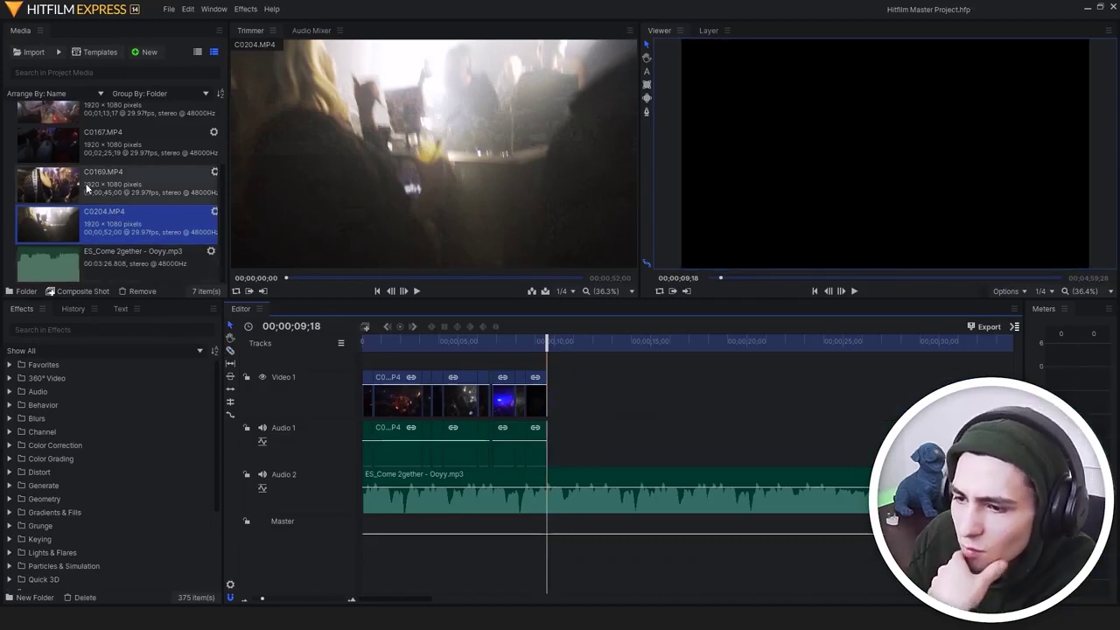
click(44, 182)
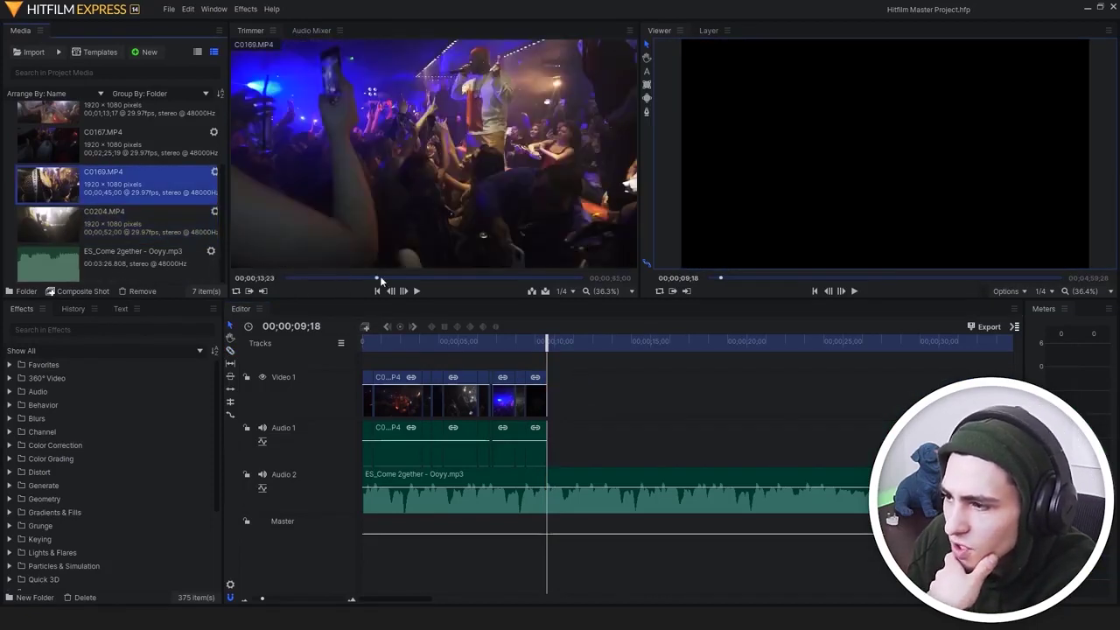
mouse_move(380, 276)
mouse_down()
mouse_move(344, 277)
mouse_move(378, 285)
mouse_up()
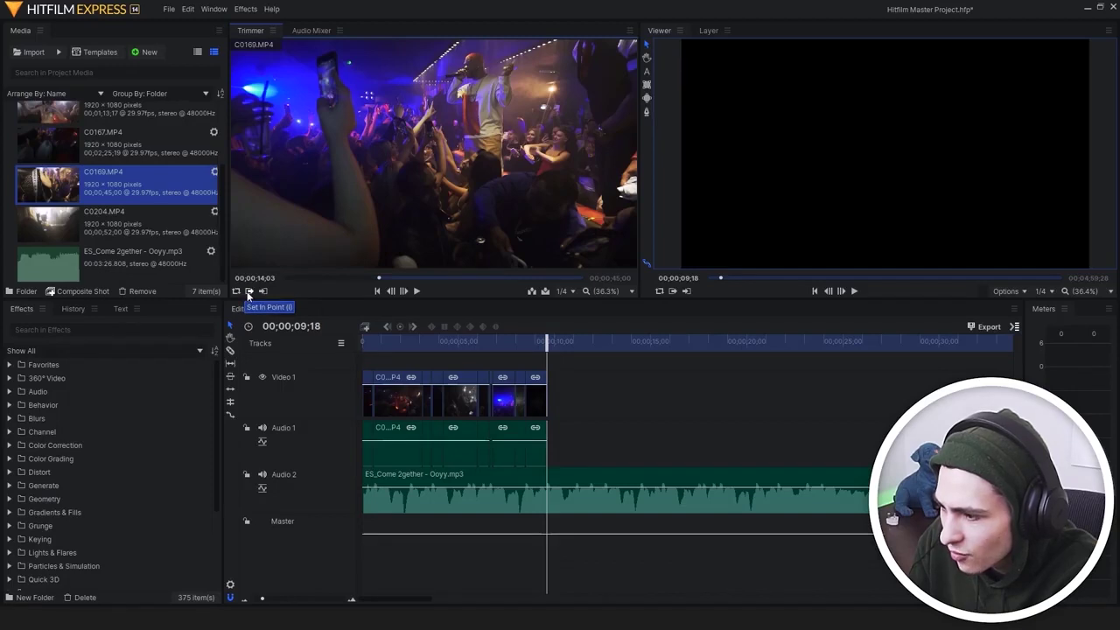
click(532, 293)
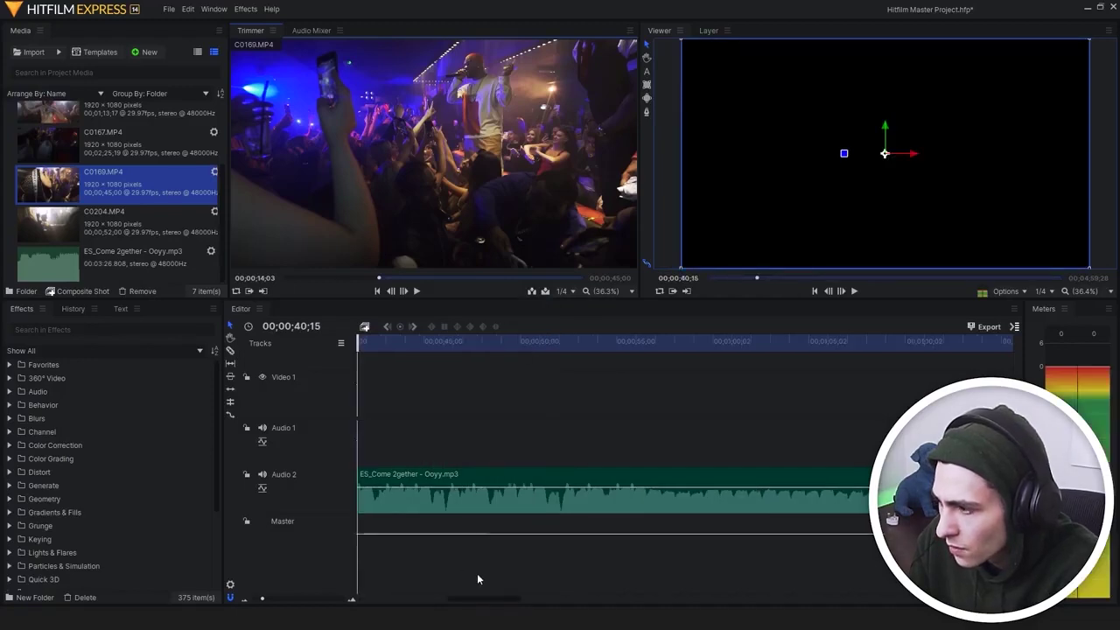
scroll(479, 536, up, 4)
key(ctrl+z)
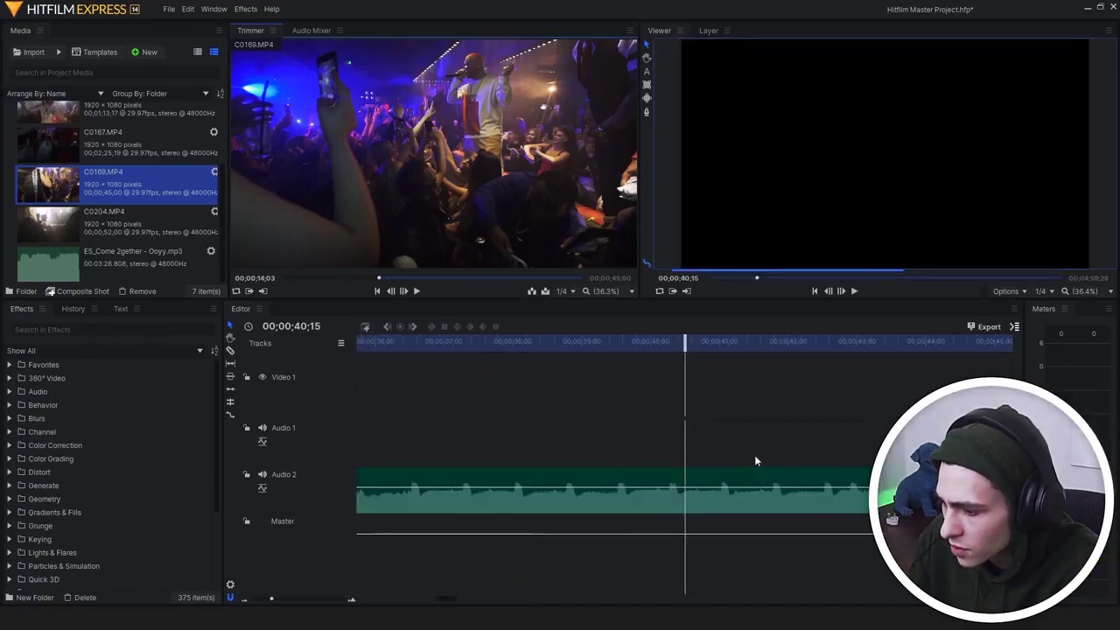
Add C0169.MP4 to Video 1 directly after the C0204.MP4 segment
drag(273, 600, 254, 600)
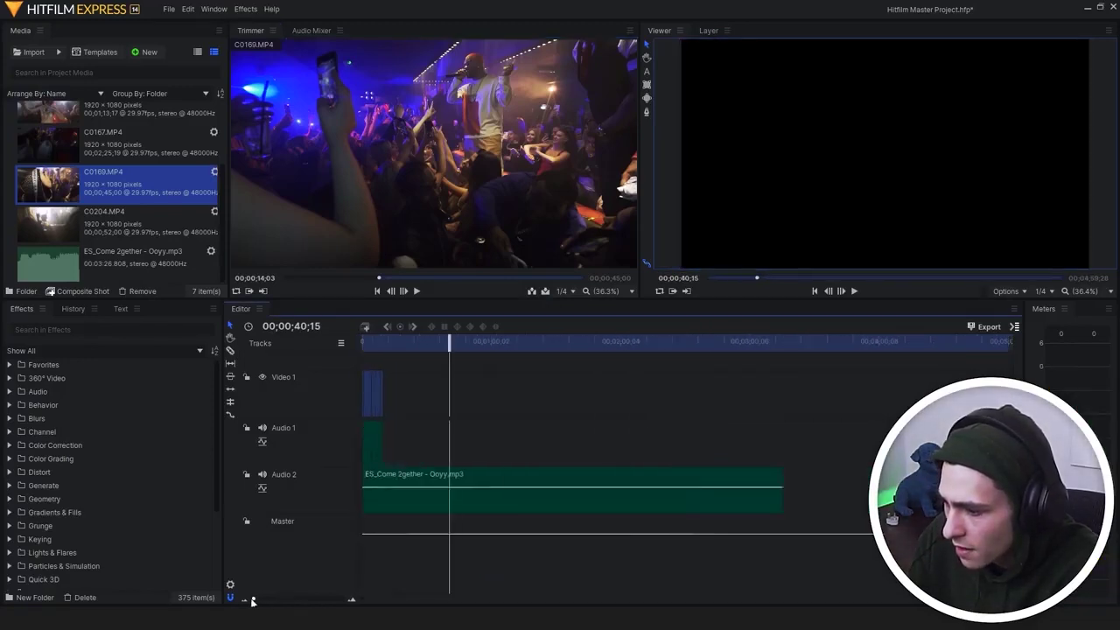
click(404, 339)
drag(403, 341, 399, 341)
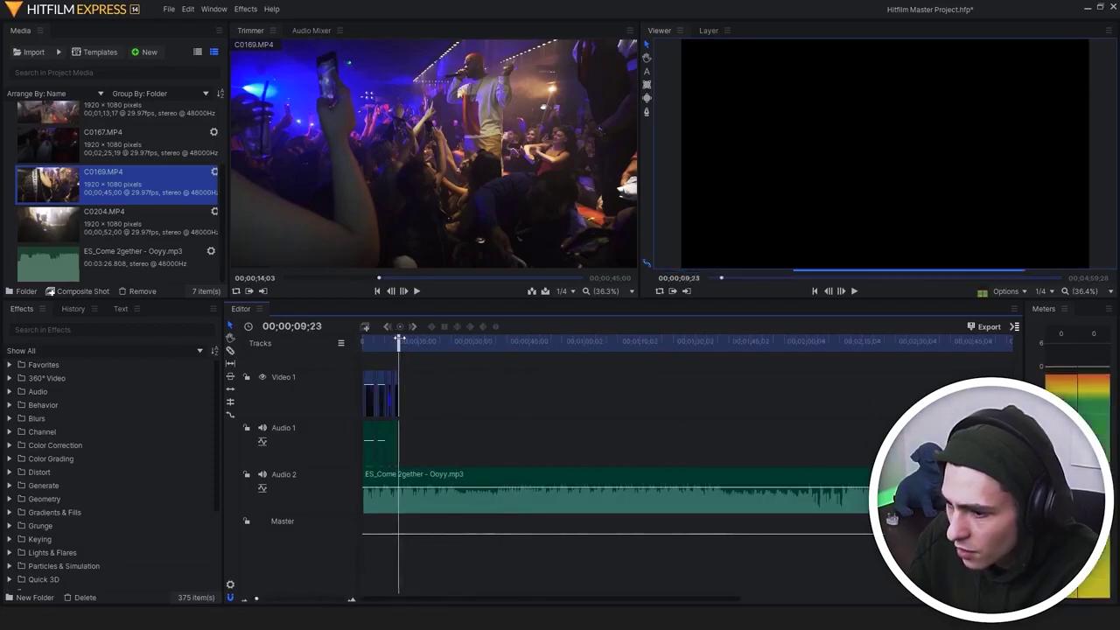
drag(83, 189, 403, 396)
scroll(555, 542, up, 3)
drag(711, 407, 698, 408)
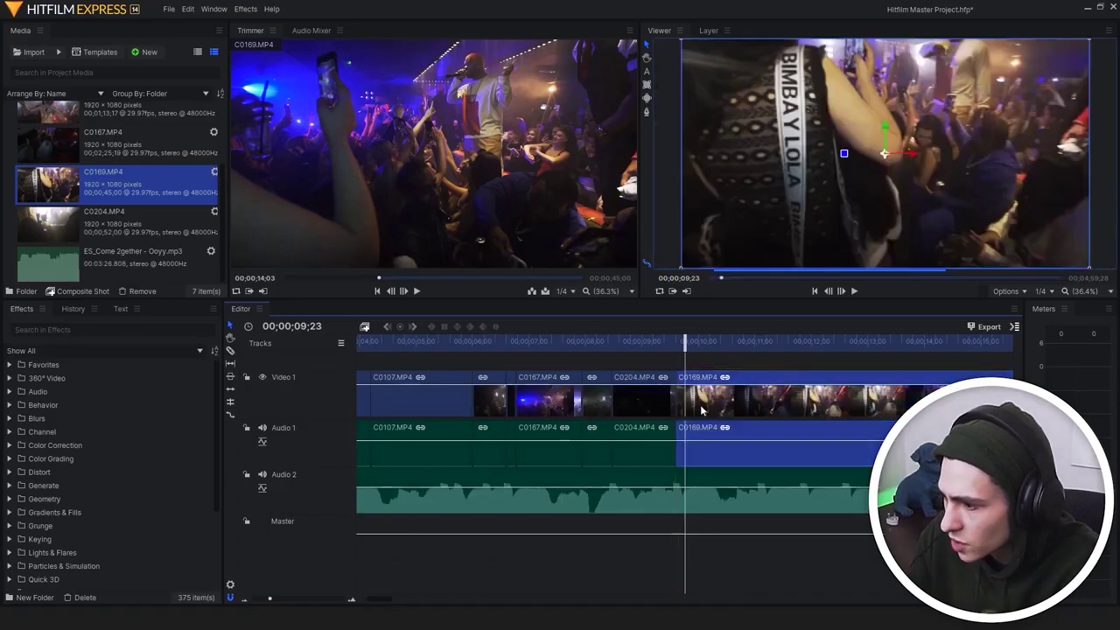
Play C0169.MP4 from 00;00;20;20, slicing it there, at 00;00;22;26 and just before 00;00;24;02
scroll(676, 407, down, 3)
click(750, 341)
scroll(750, 341, down, 3)
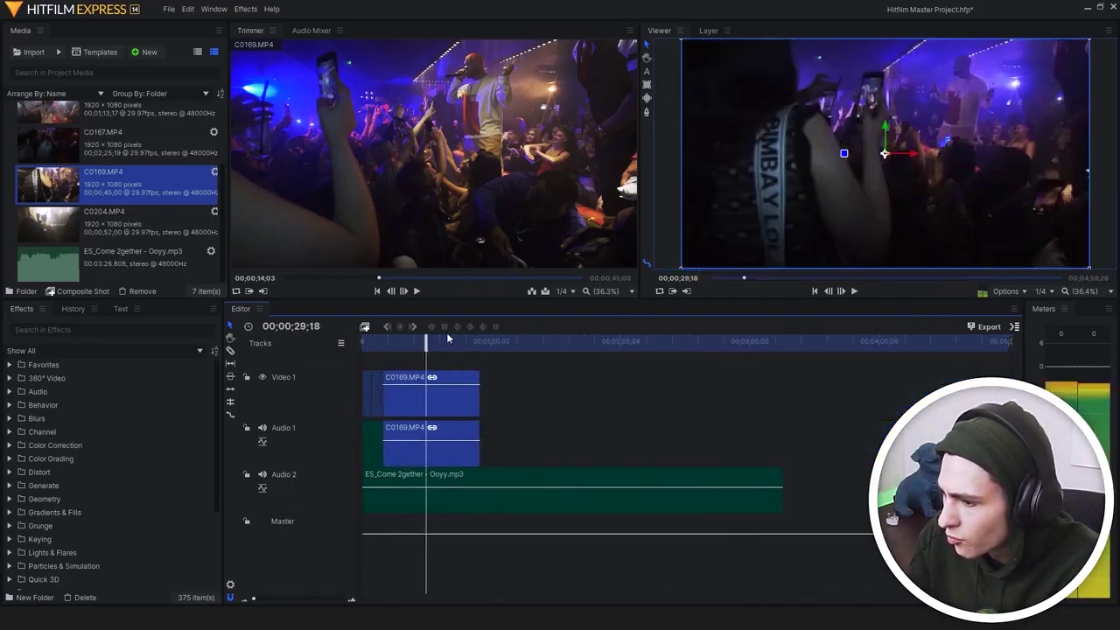
mouse_move(425, 341)
mouse_down()
mouse_move(436, 341)
mouse_move(394, 341)
mouse_move(405, 341)
mouse_up()
drag(404, 340, 407, 340)
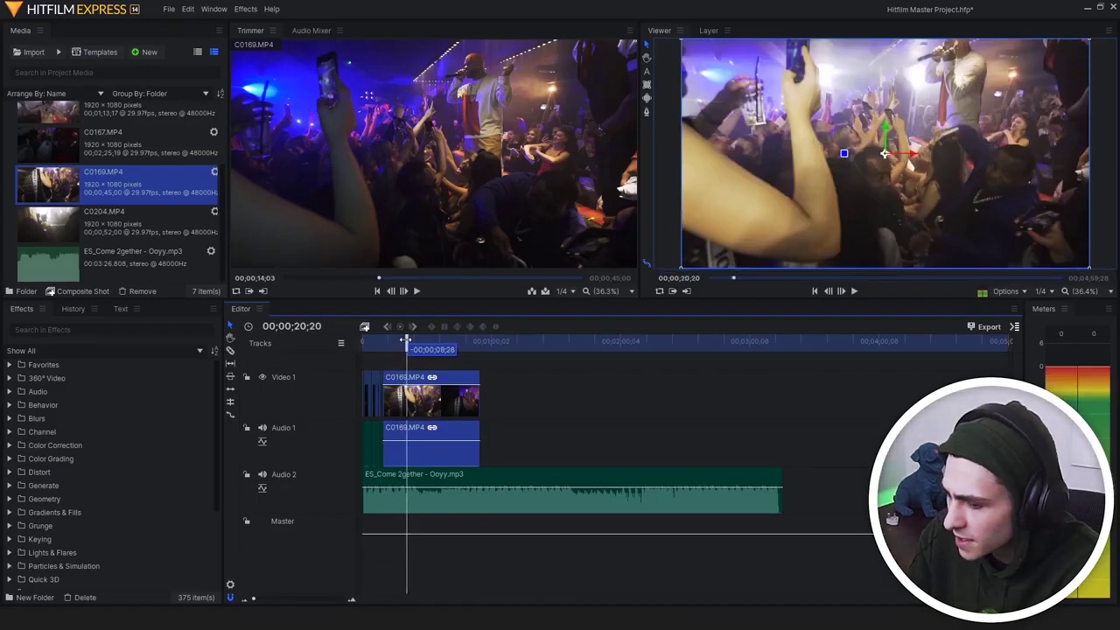
key(space)
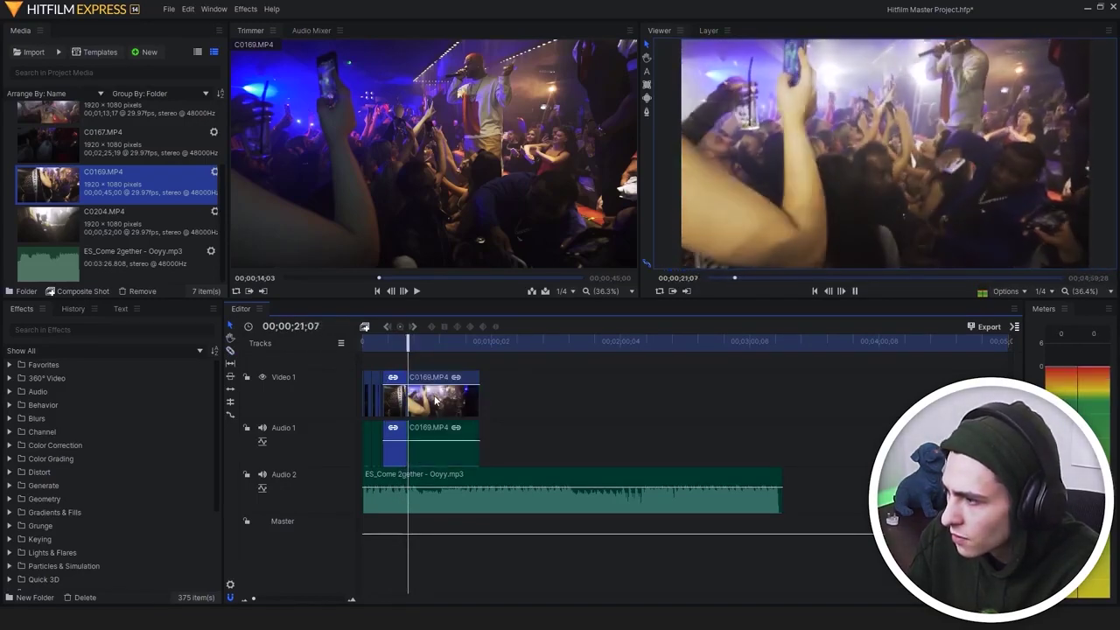
key(space)
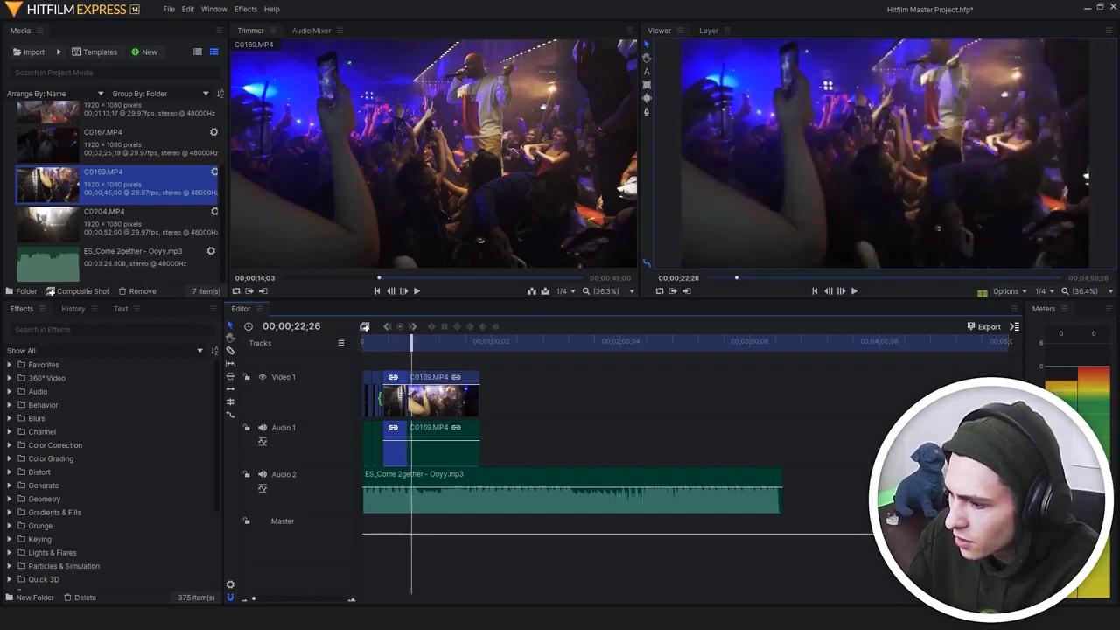
key(space)
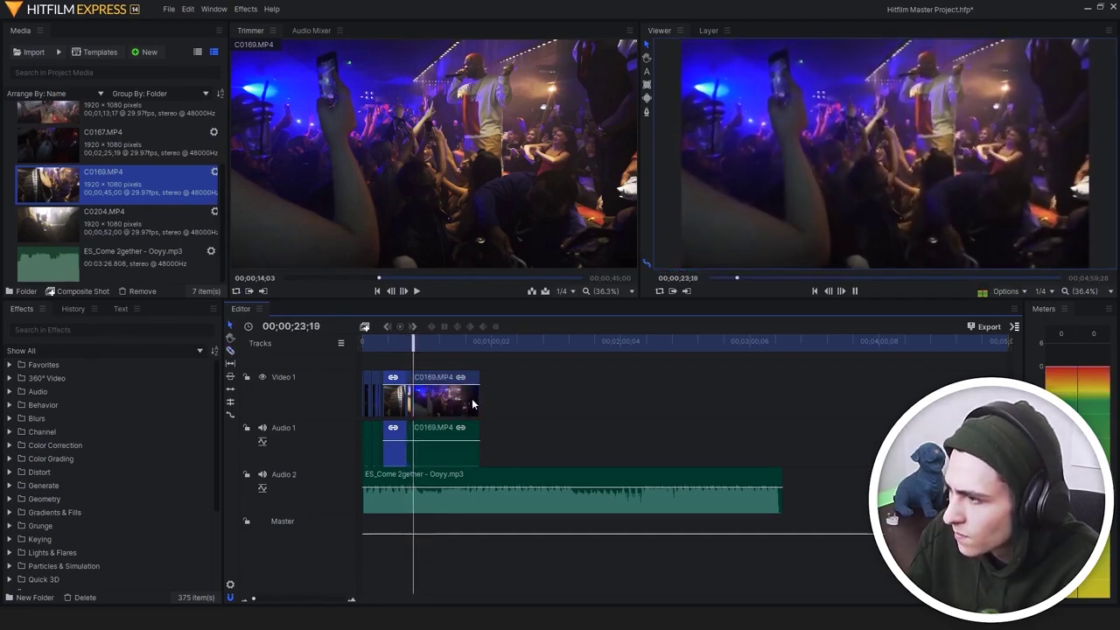
key(space)
key(space)
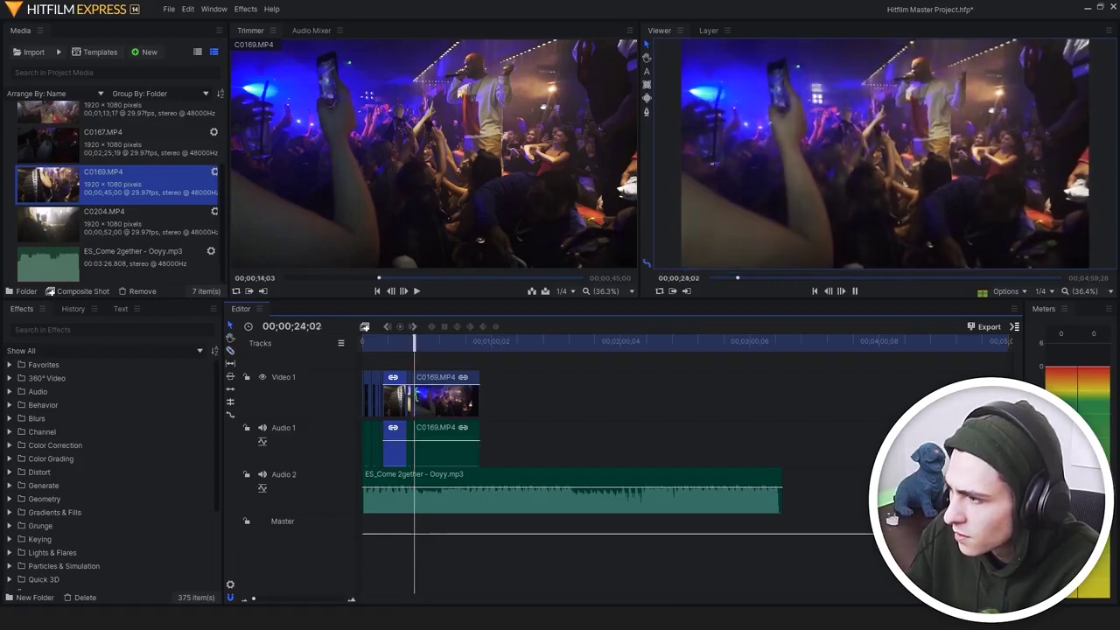
key(space)
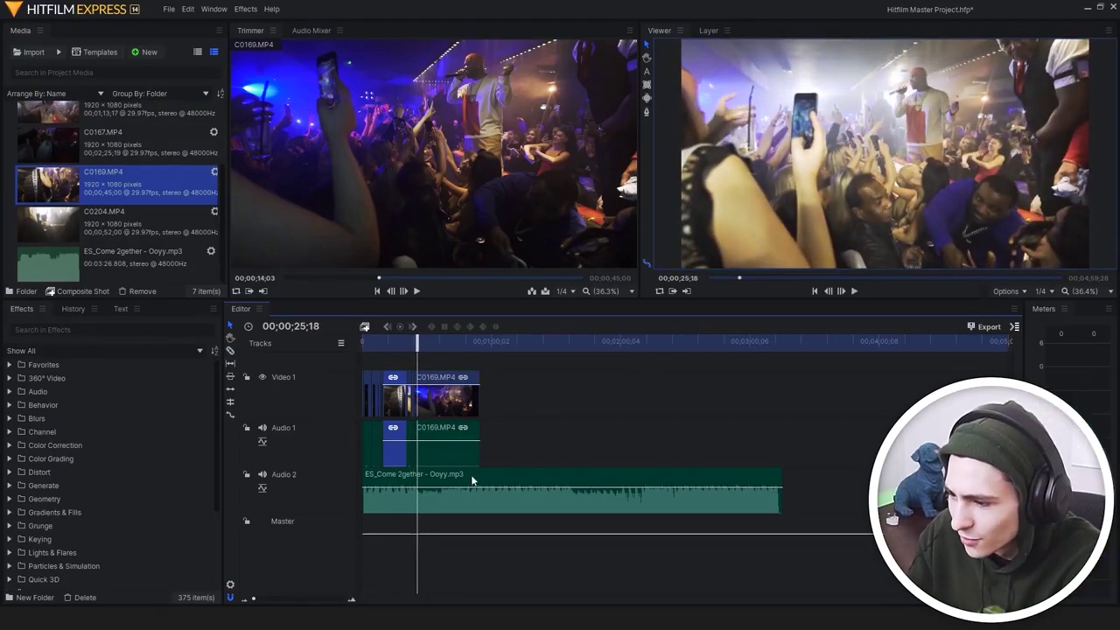
Remove the earlier C0169.MP4 pieces so its last segment follows C0204.MP4, and play across that cut
scroll(470, 474, up, 5)
click(502, 347)
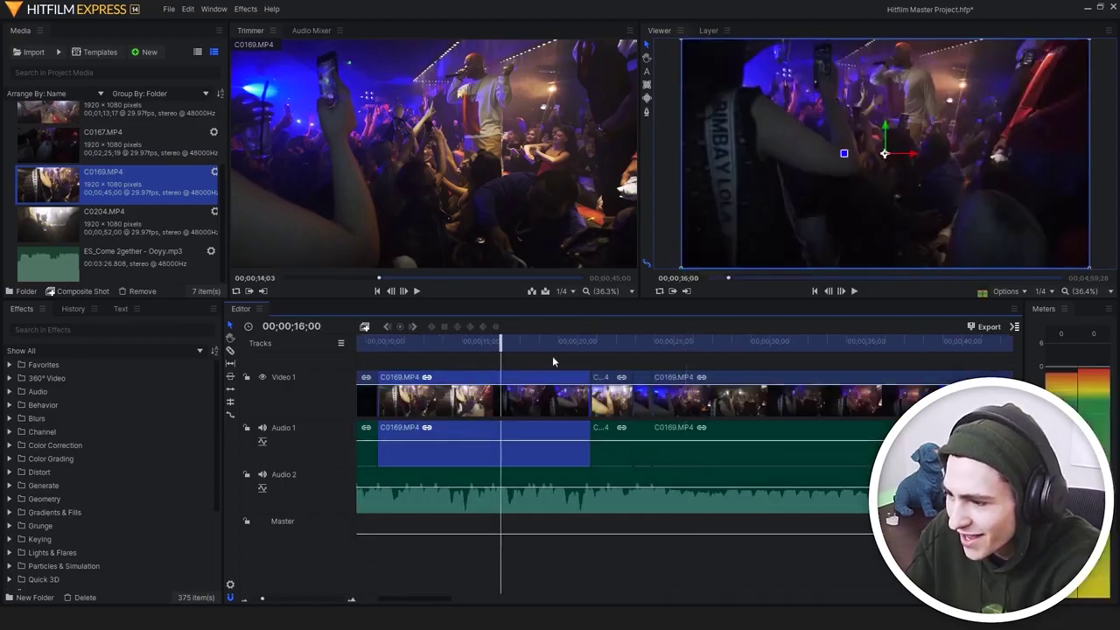
drag(552, 356, 401, 391)
key(Delete)
click(367, 343)
key(space)
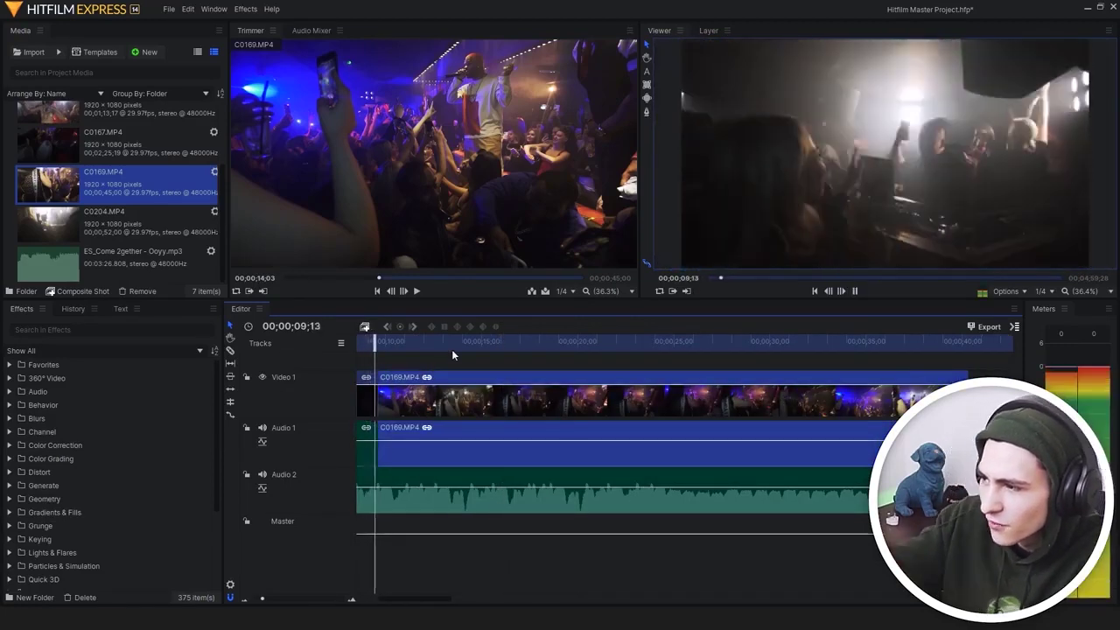
Set the speed of the remaining C0169.MP4 segment to 400%
right_click(459, 405)
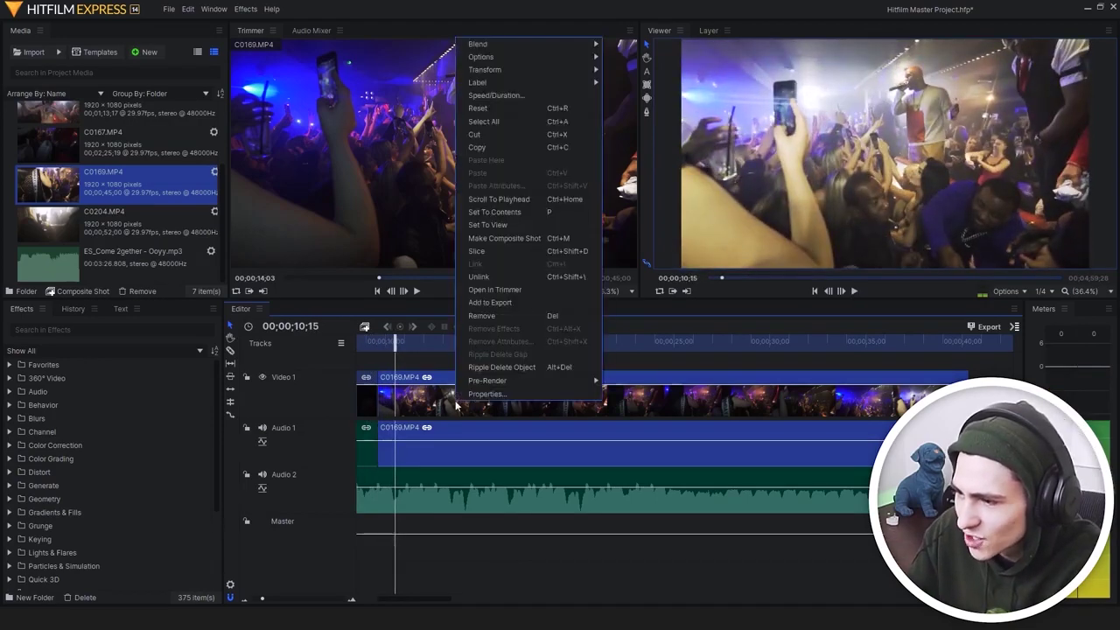
click(506, 109)
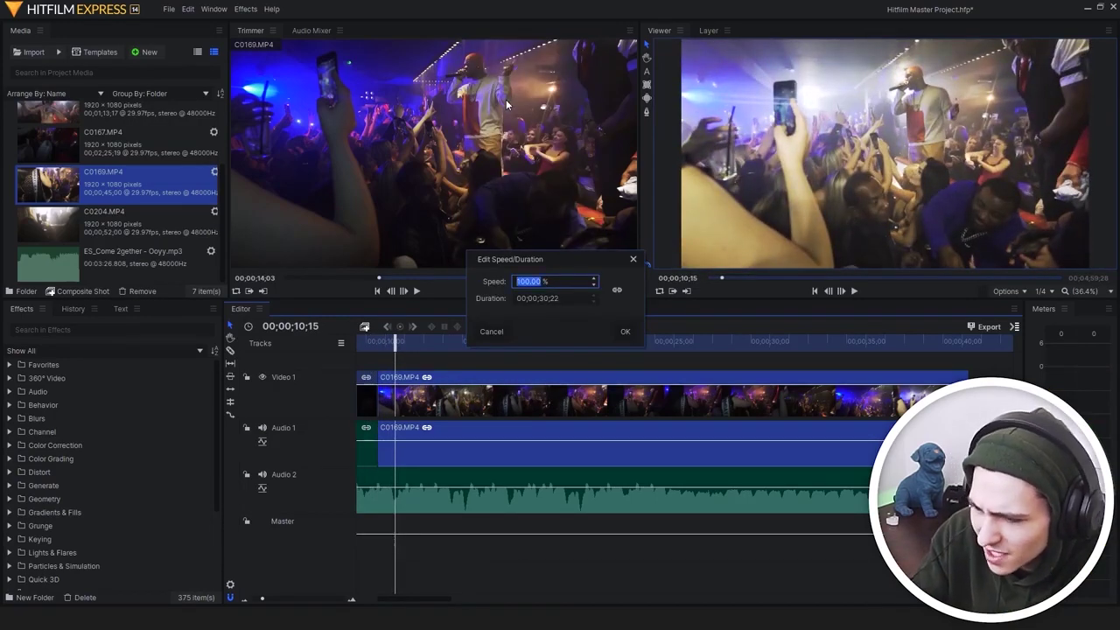
text(400)
key(Return)
Play the timeline from shortly before 00;00;09;01 through the transition into the sped-up C0169.MP4 segment
scroll(383, 487, down, 3)
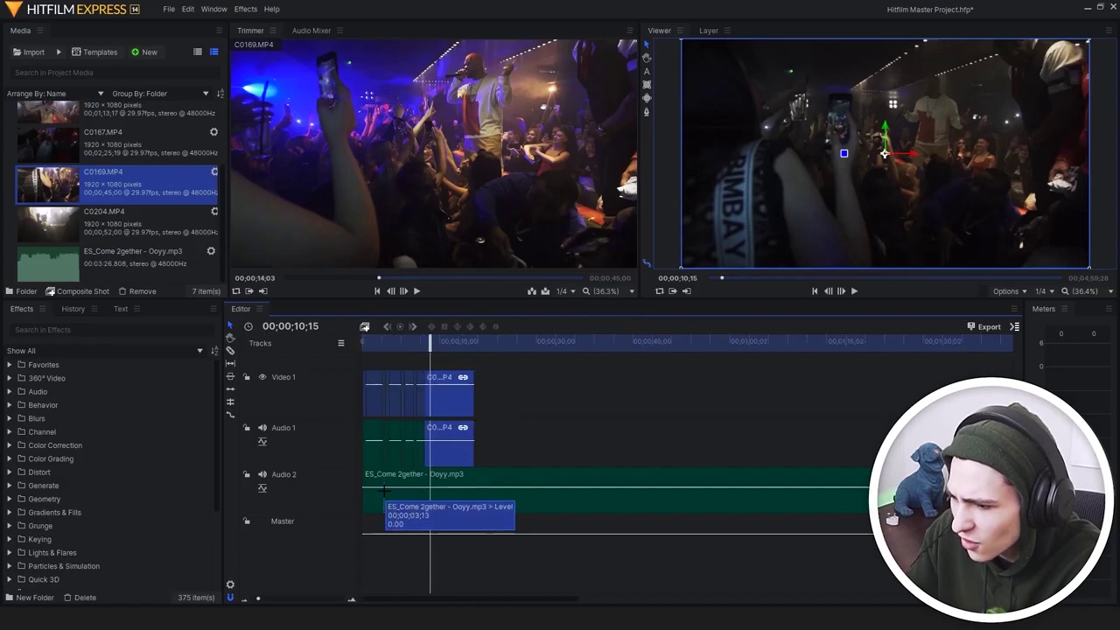
click(414, 343)
key(space)
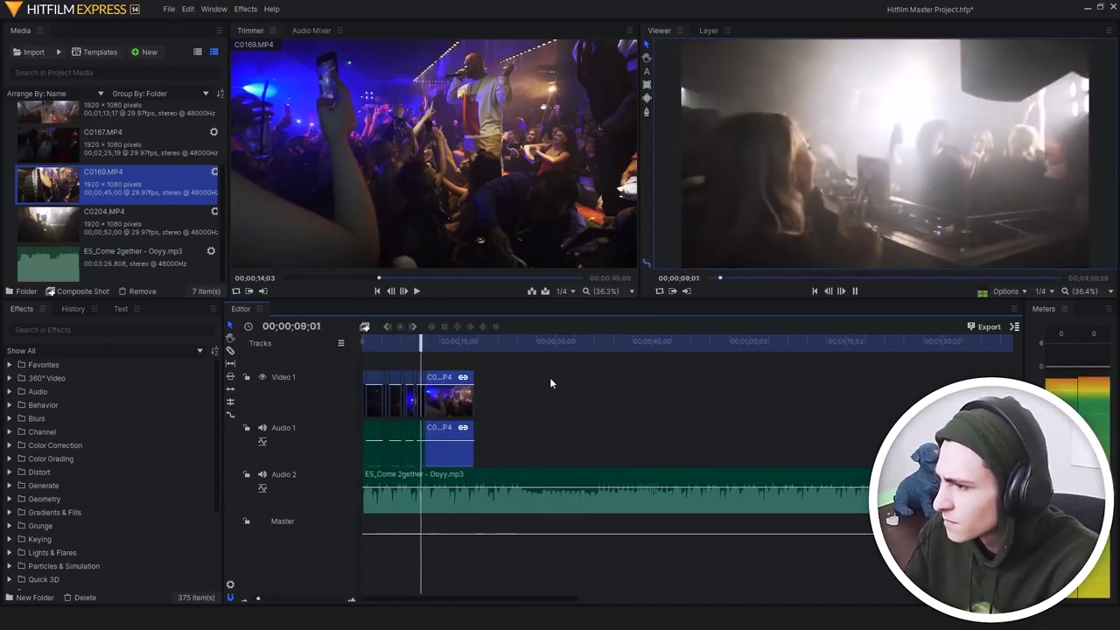
key(space)
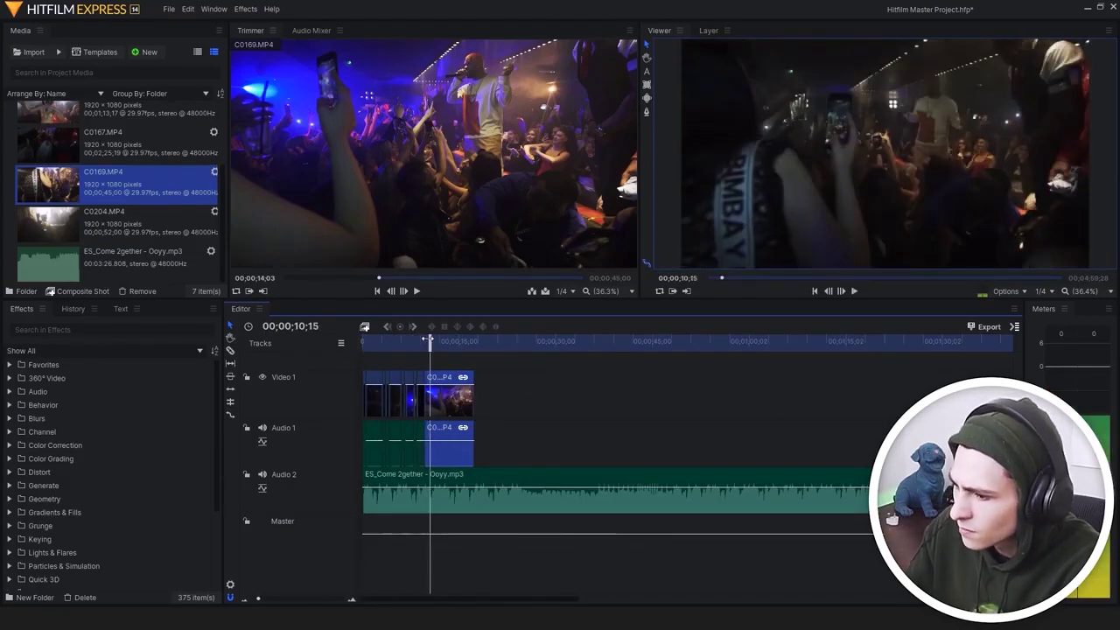
Slice the sped-up C0169.MP4 segment at 00;00;10;07 and set the part after the cut back to normal speed (100%)
drag(426, 338, 421, 338)
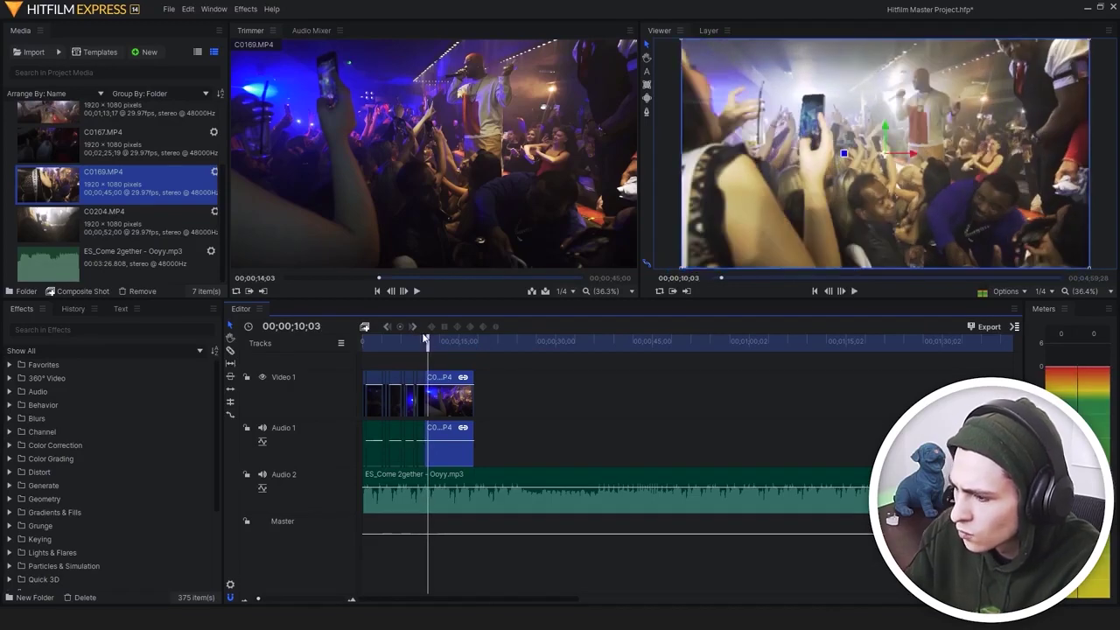
key(Right)
key(Right)
key(Right)
key(Right)
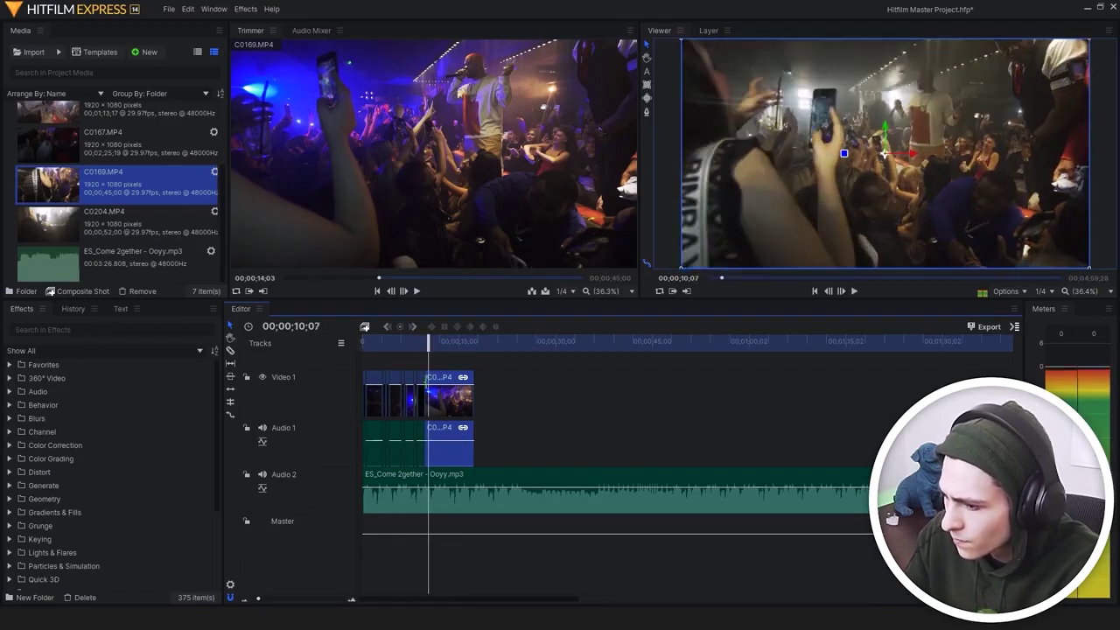
right_click(434, 402)
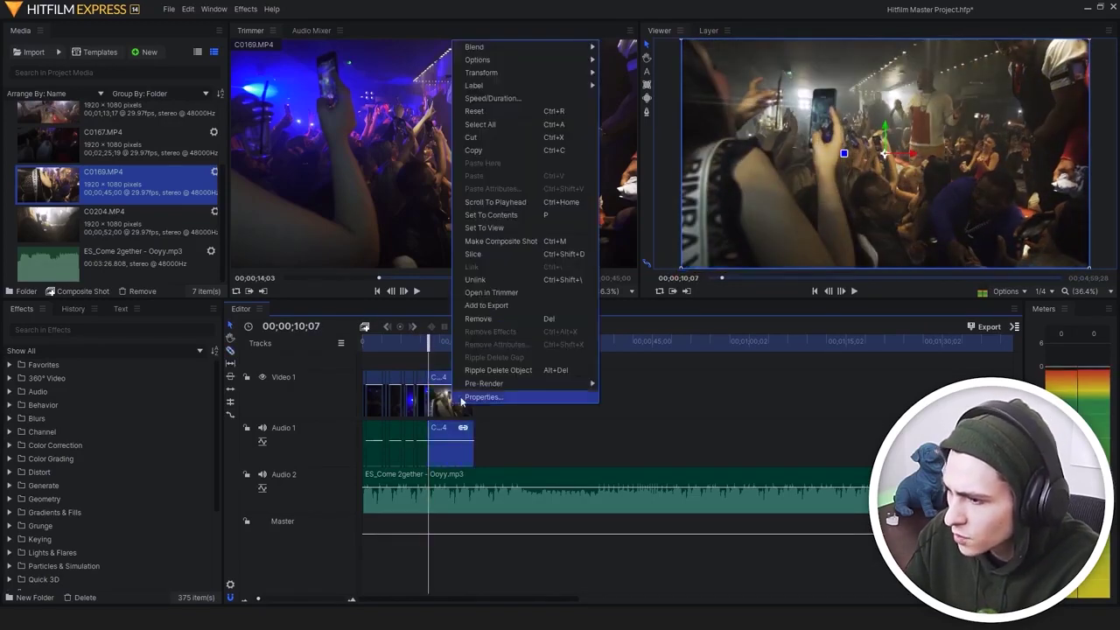
click(502, 100)
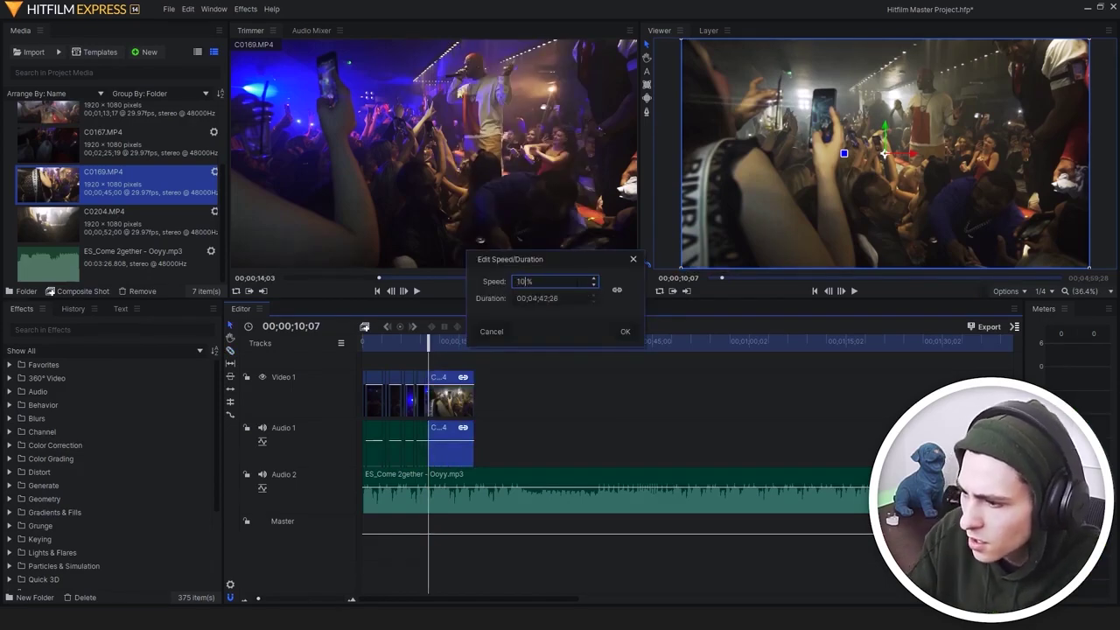
text(10)
key(Return)
Play the normal-speed C0169.MP4 segment, slice it at 00;00;12;16 and delete the remainder
key(space)
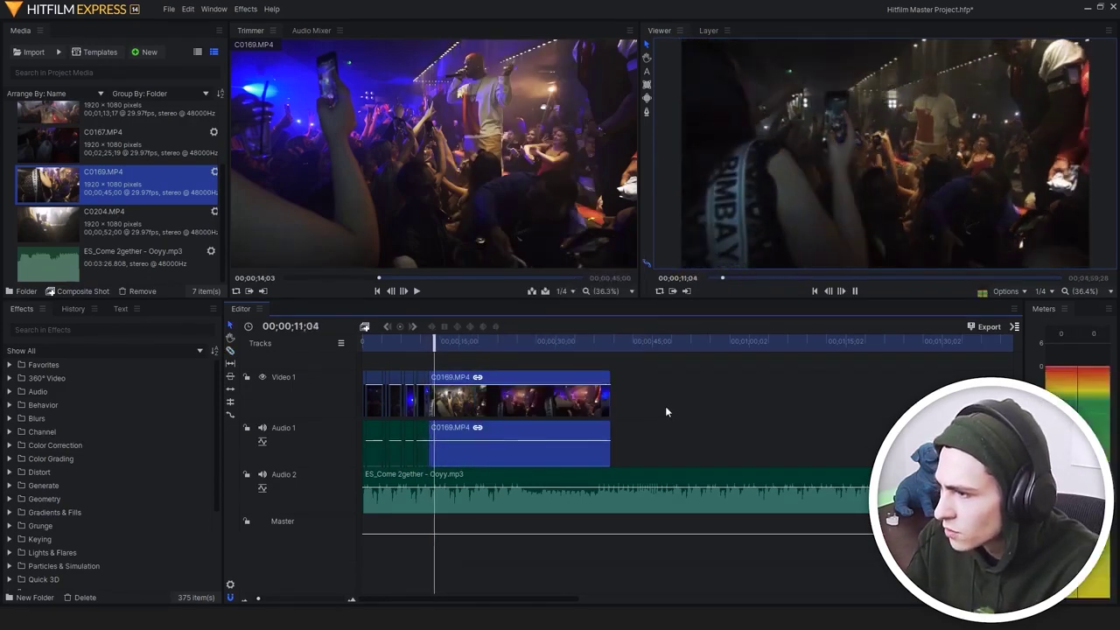
key(space)
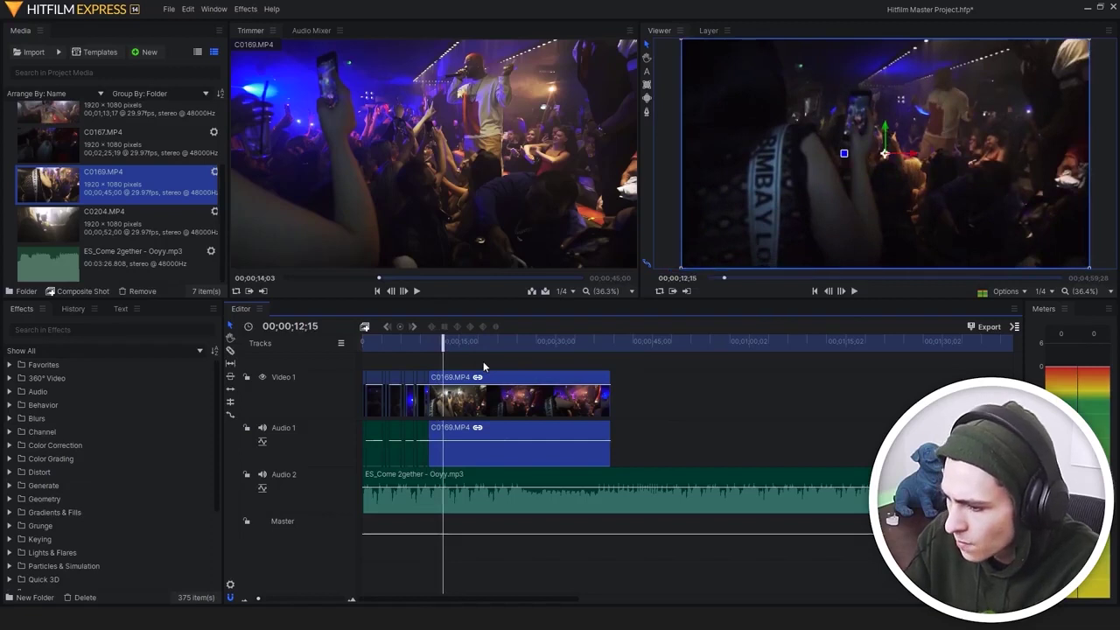
key(Right)
click(444, 403)
key(v)
click(478, 399)
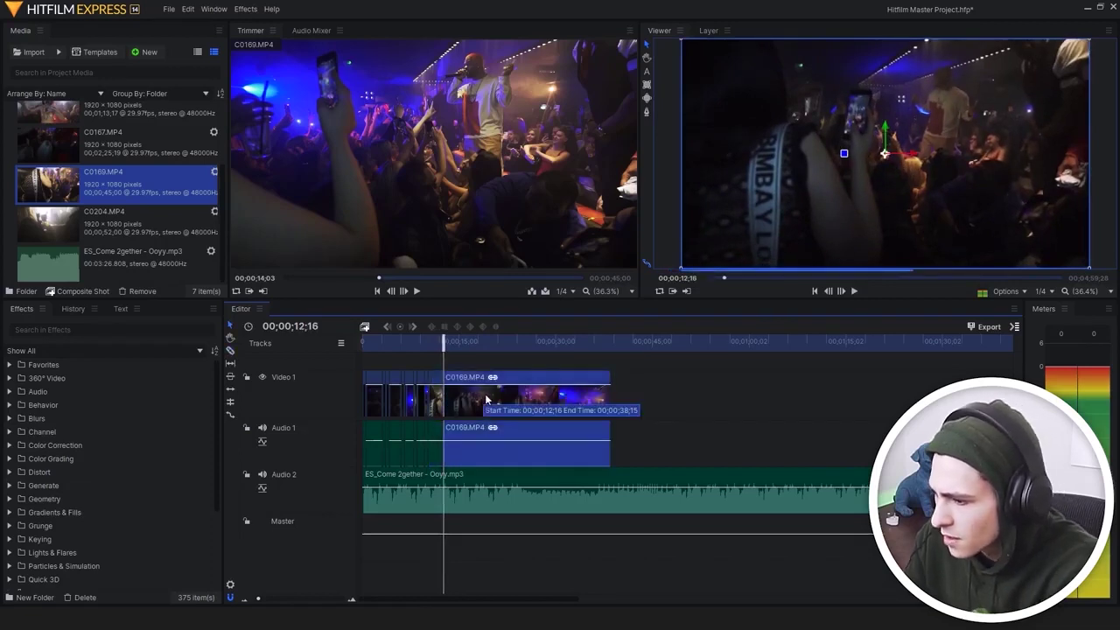
key(Delete)
Enlarge the viewer area, play the whole edit from the start and return the playhead to the beginning
key(Home)
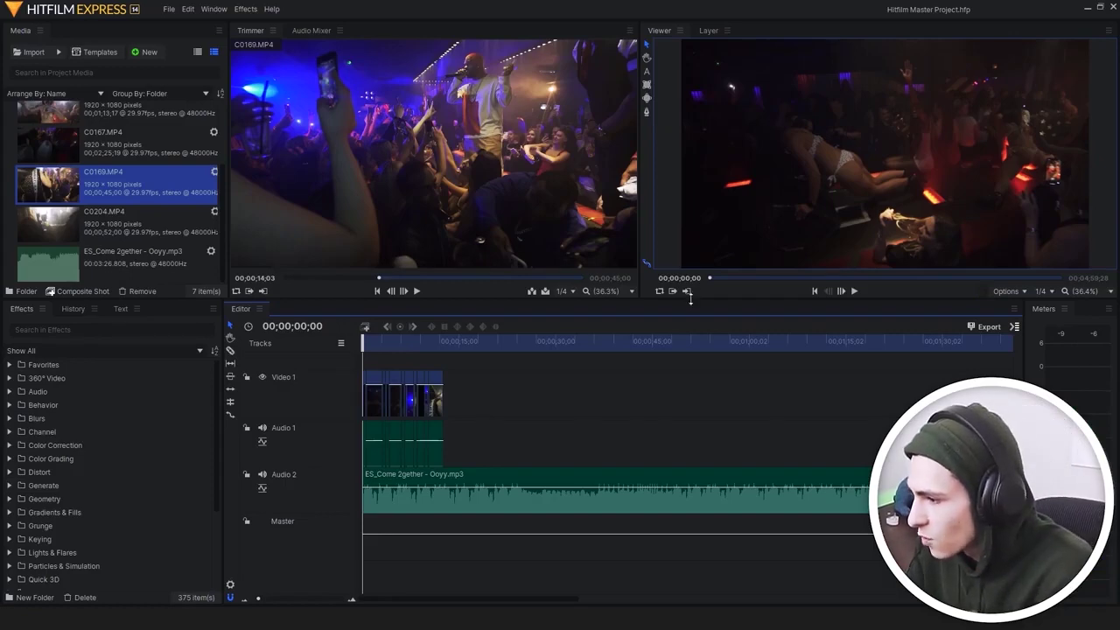
drag(690, 298, 692, 325)
key(space)
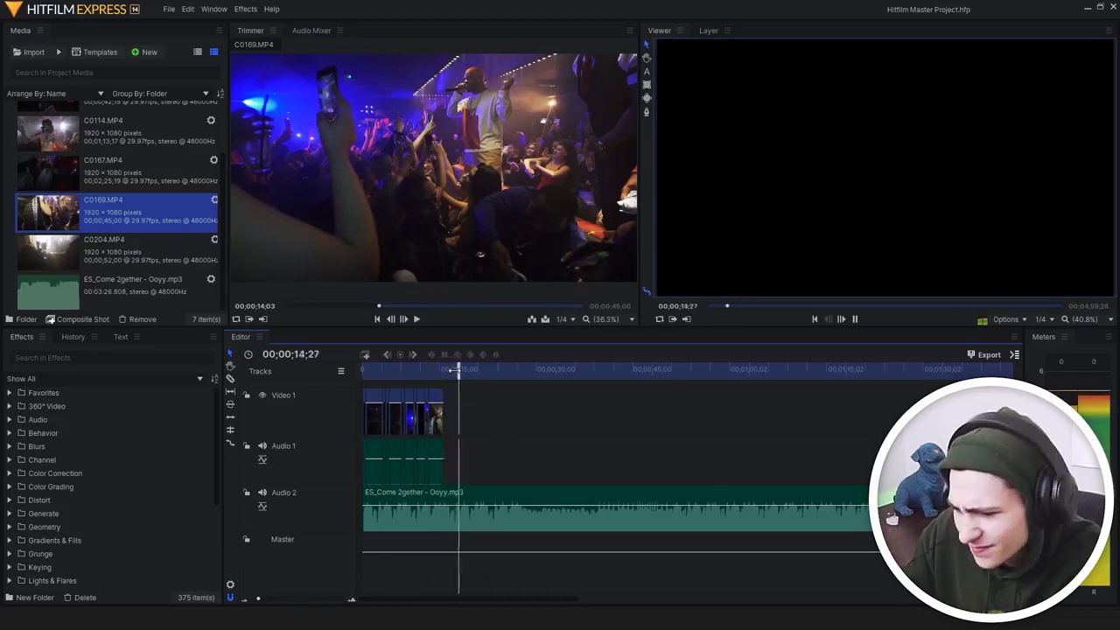
key(space)
key(Home)
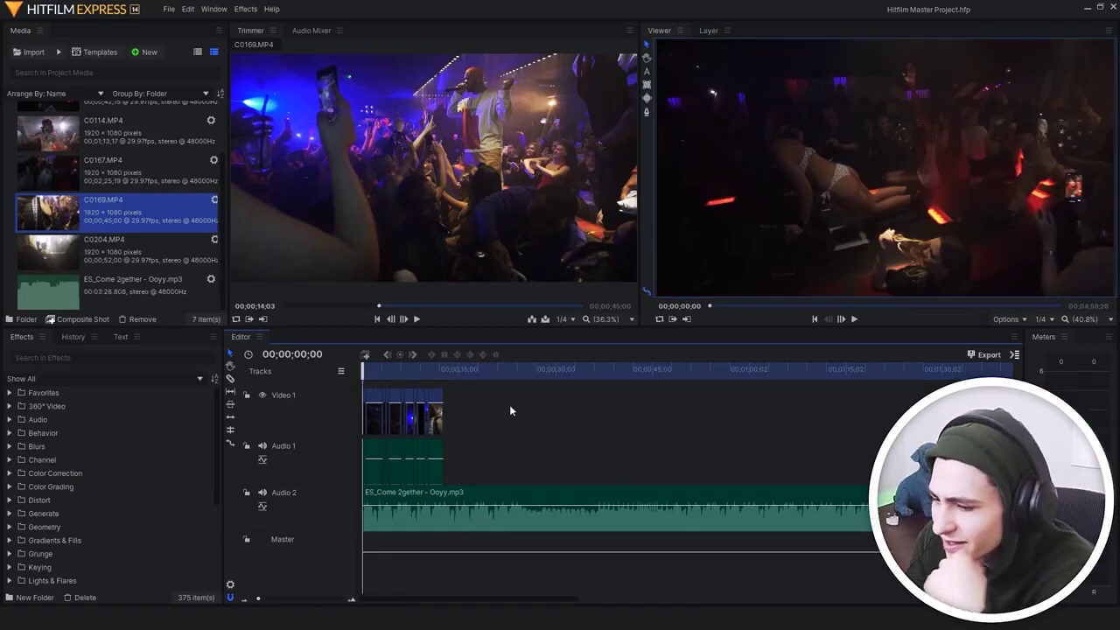
Search the effects for "color" and apply Auto Color to all video clips on the timeline
click(88, 358)
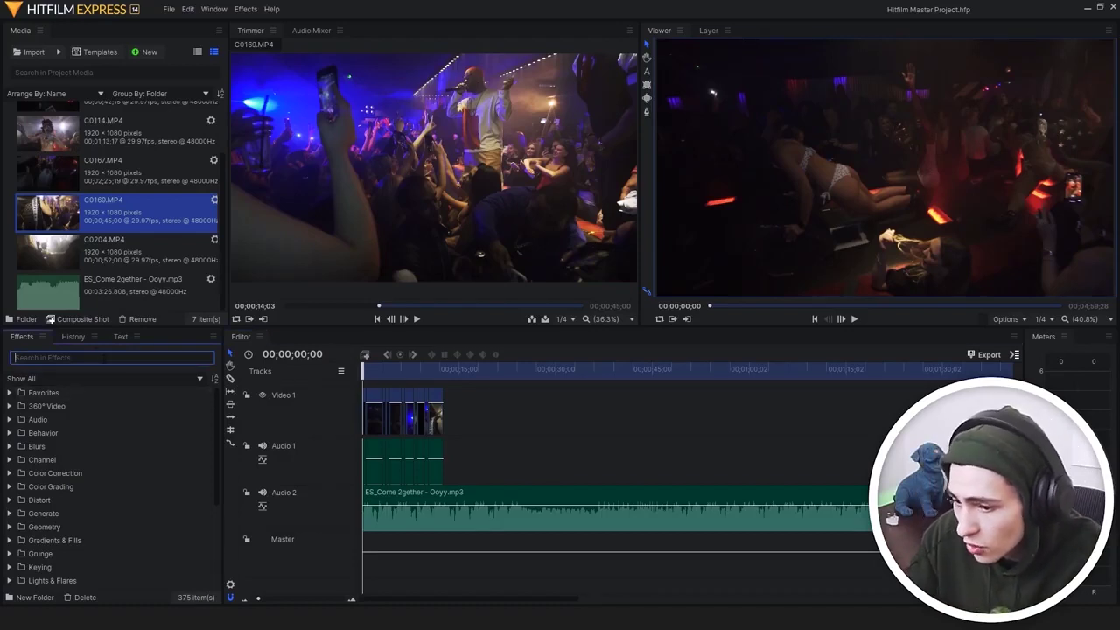
text(color)
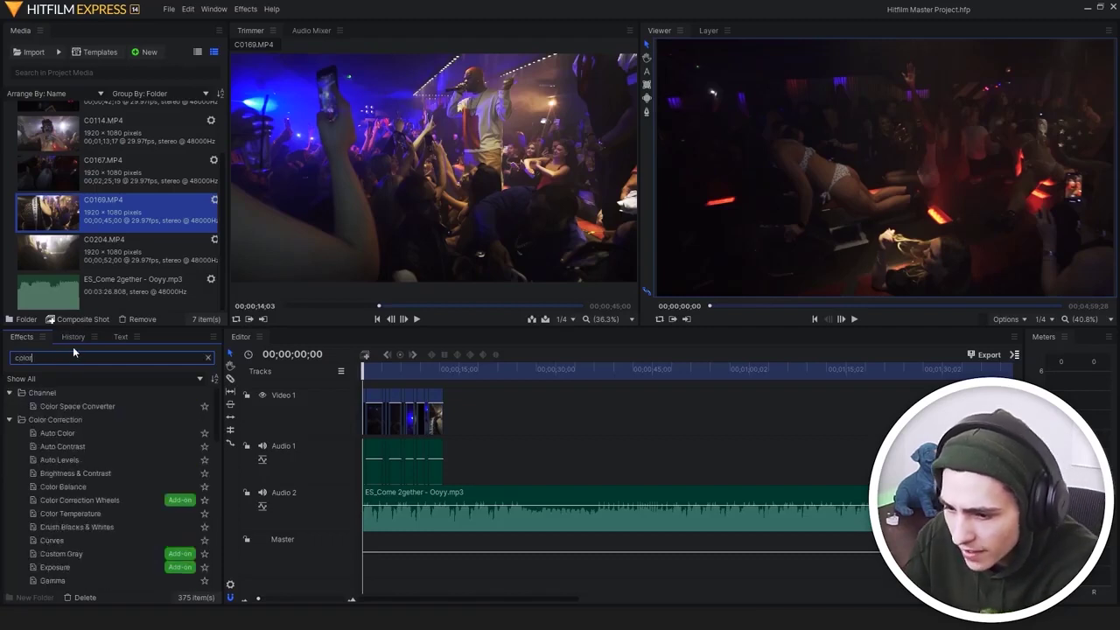
click(503, 422)
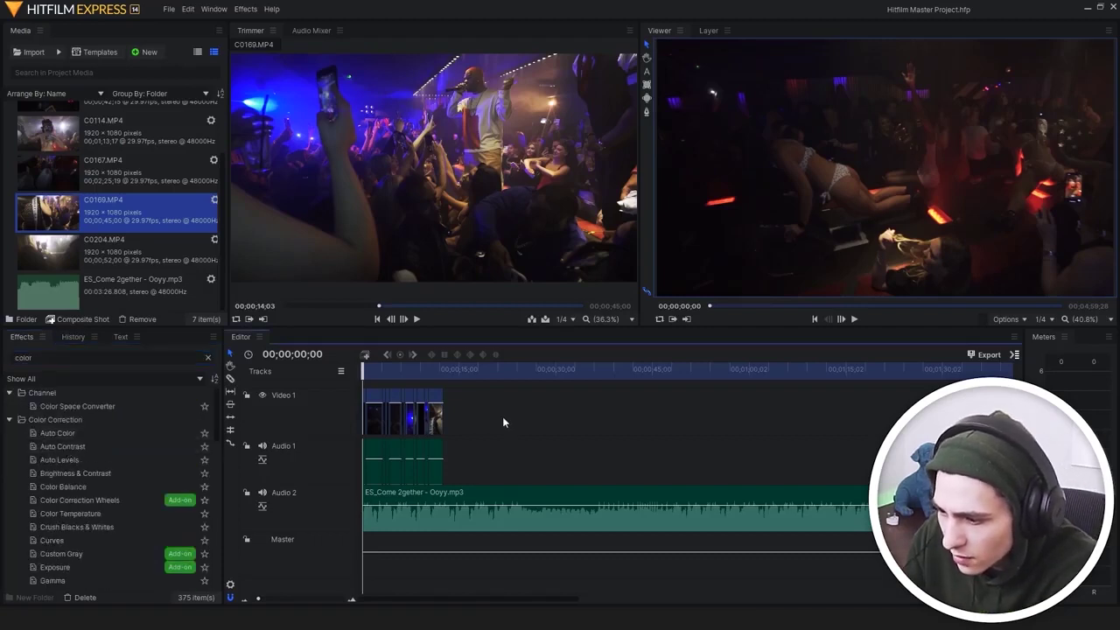
drag(502, 416, 338, 404)
drag(58, 434, 376, 427)
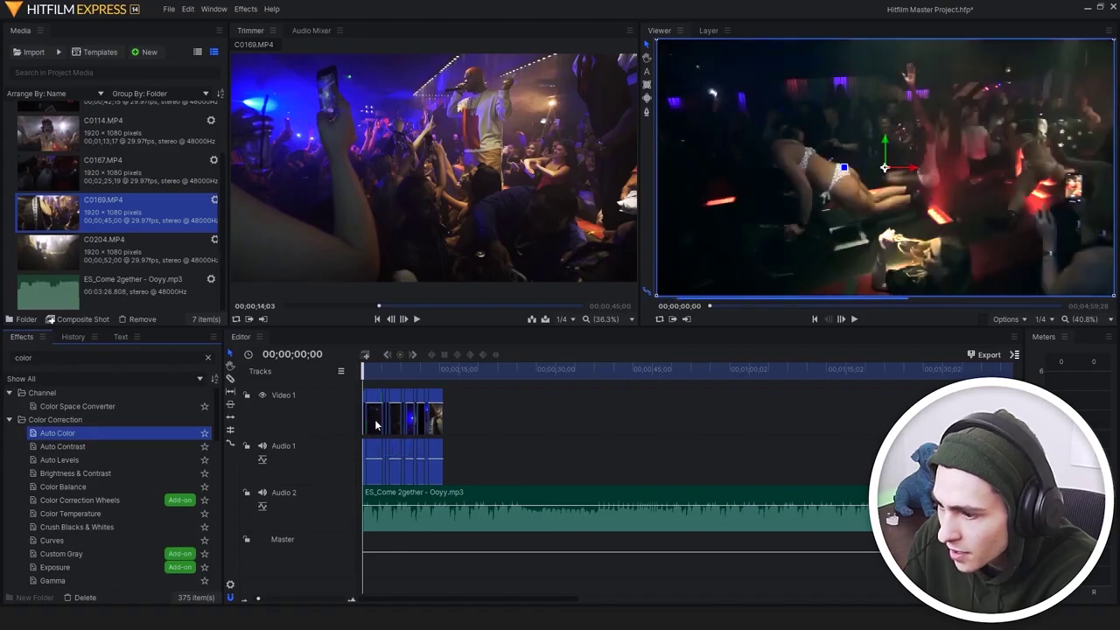
click(589, 414)
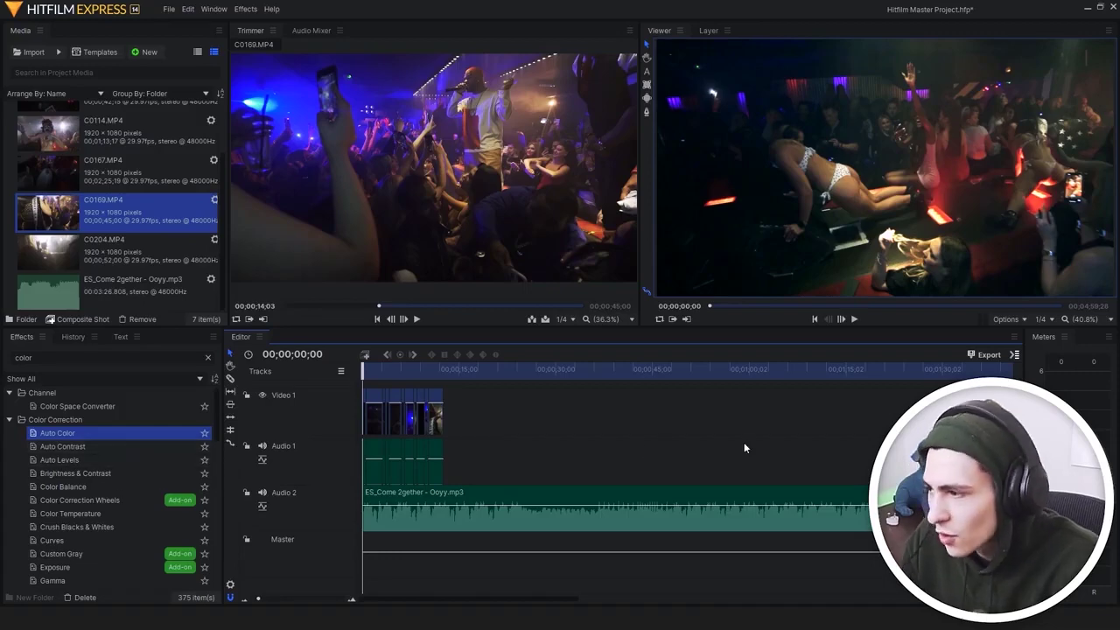
Play the color-corrected edit from the start to the end of the clips and return to the beginning
key(space)
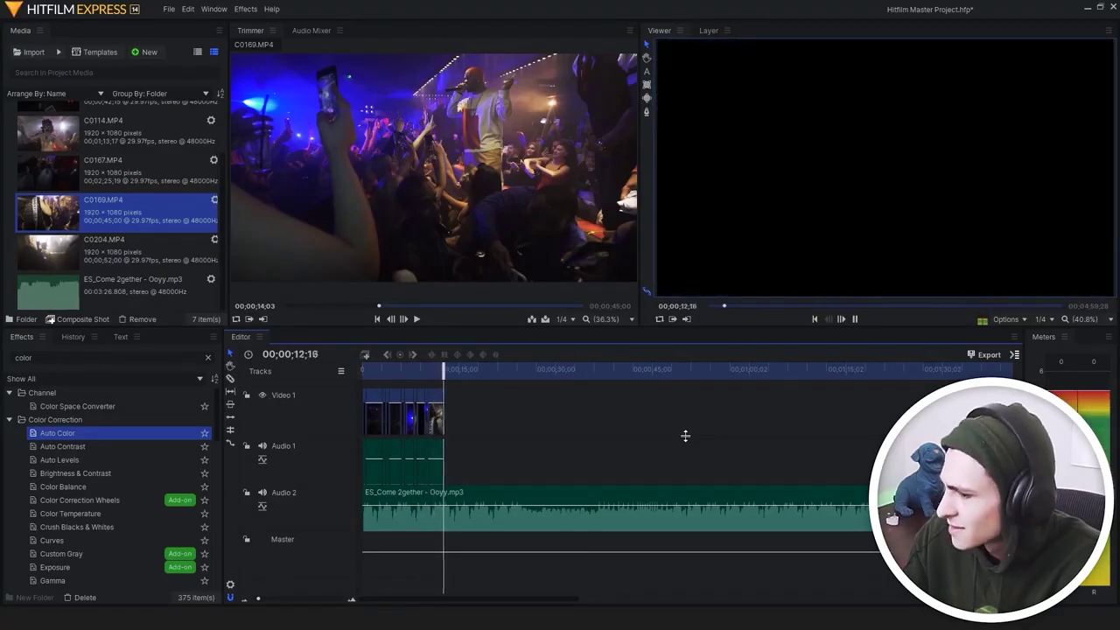
click(442, 369)
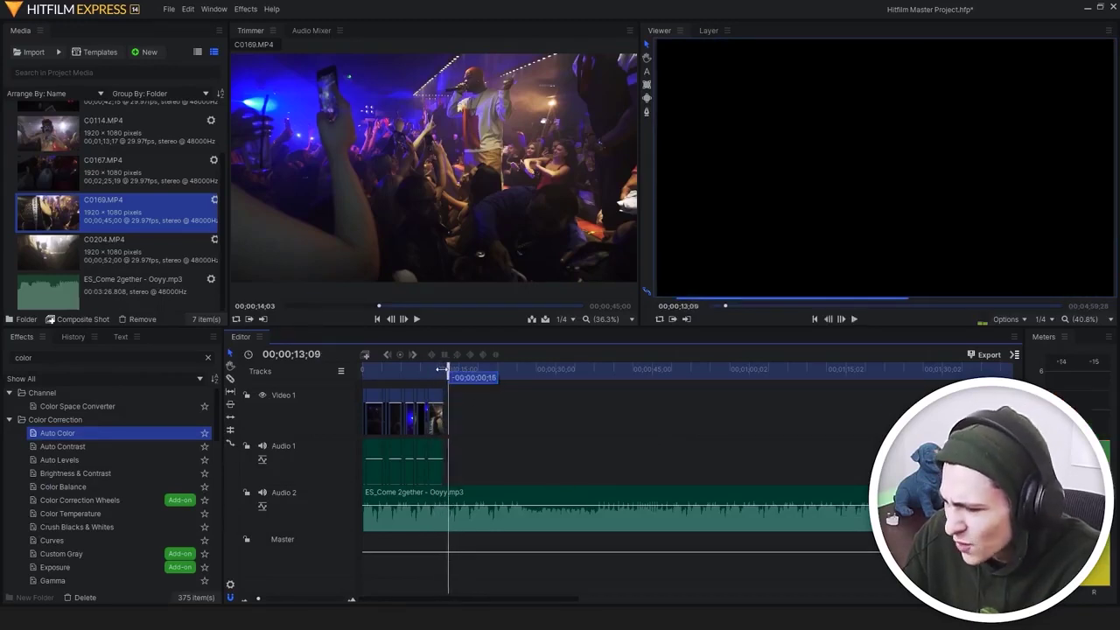
drag(449, 369, 353, 379)
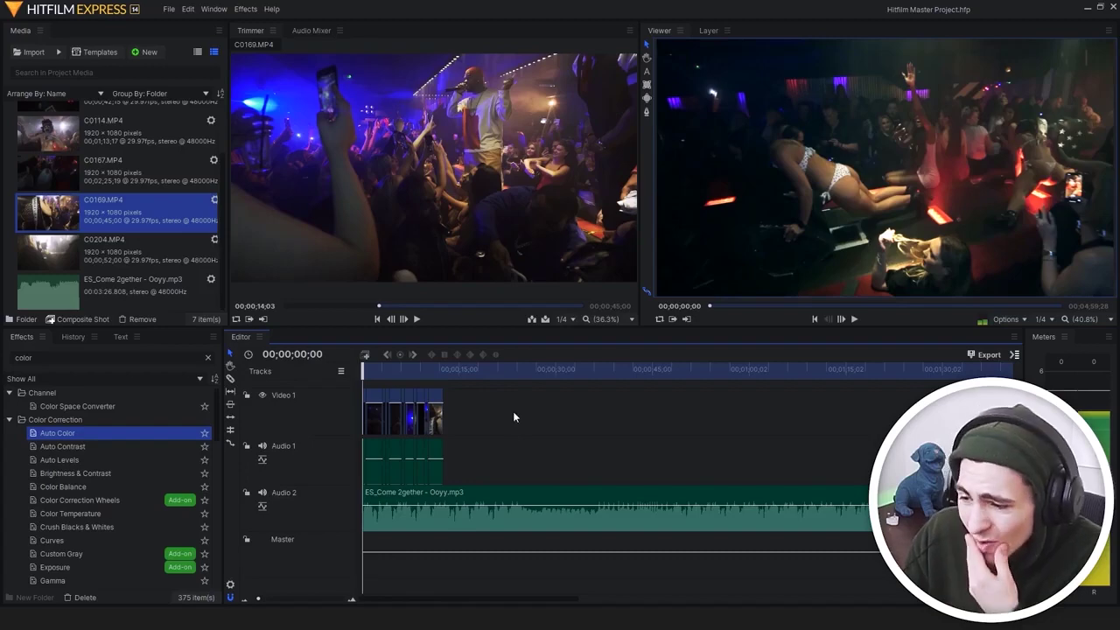
Look over the Light Leak Transitions folder in File Explorer and check the opening clips up to the cut at 00;00;03;18 on the timeline
key(alt+Tab)
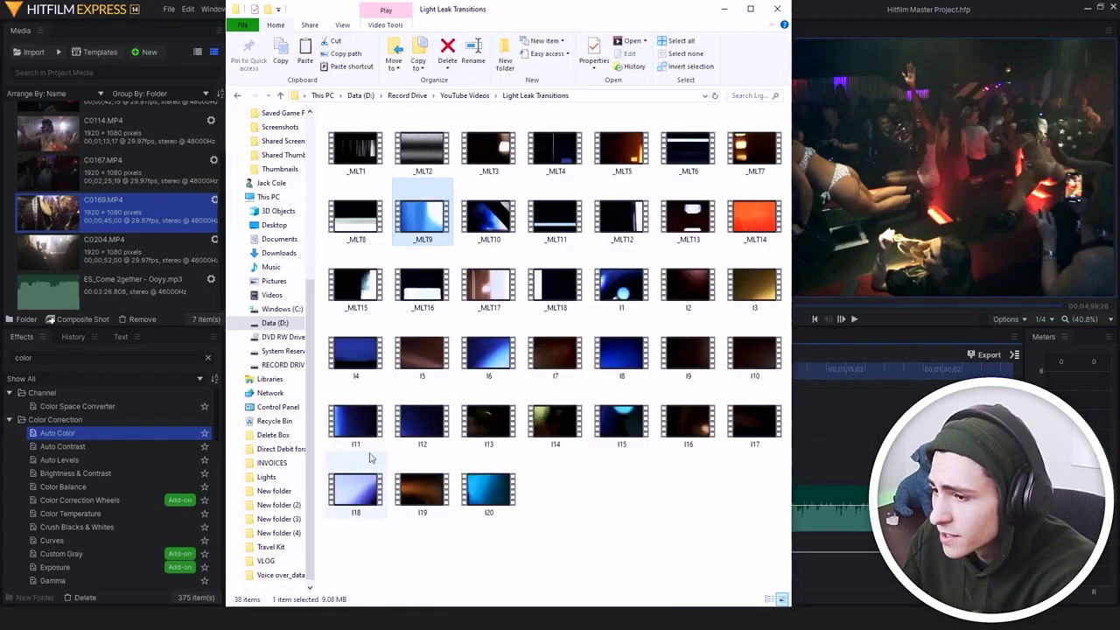
click(723, 9)
scroll(486, 452, down, 2)
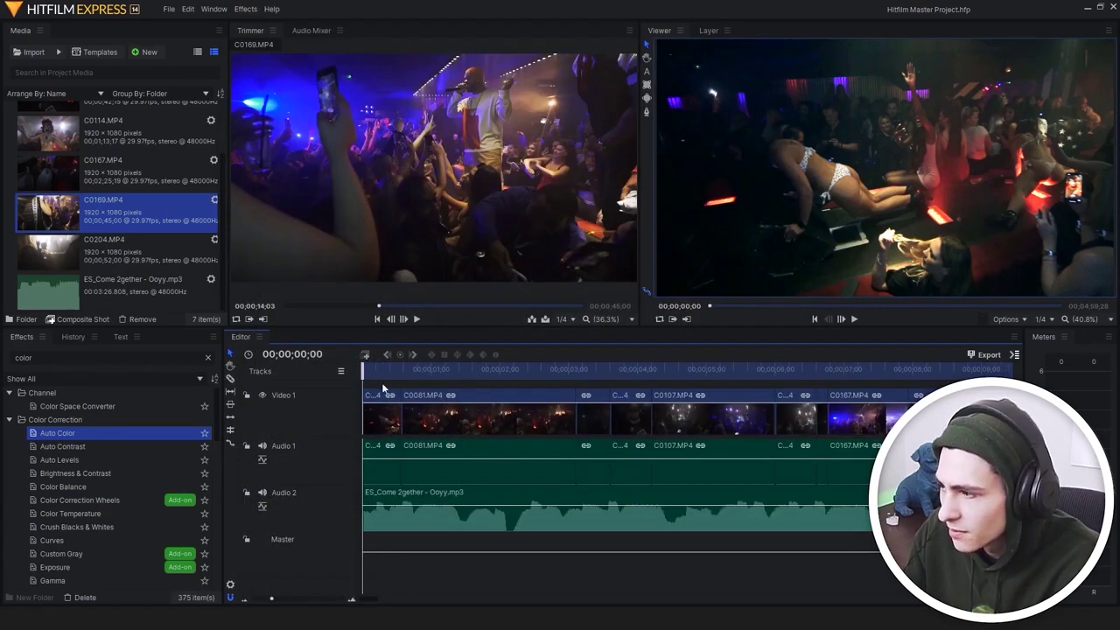
key(space)
drag(395, 372, 362, 372)
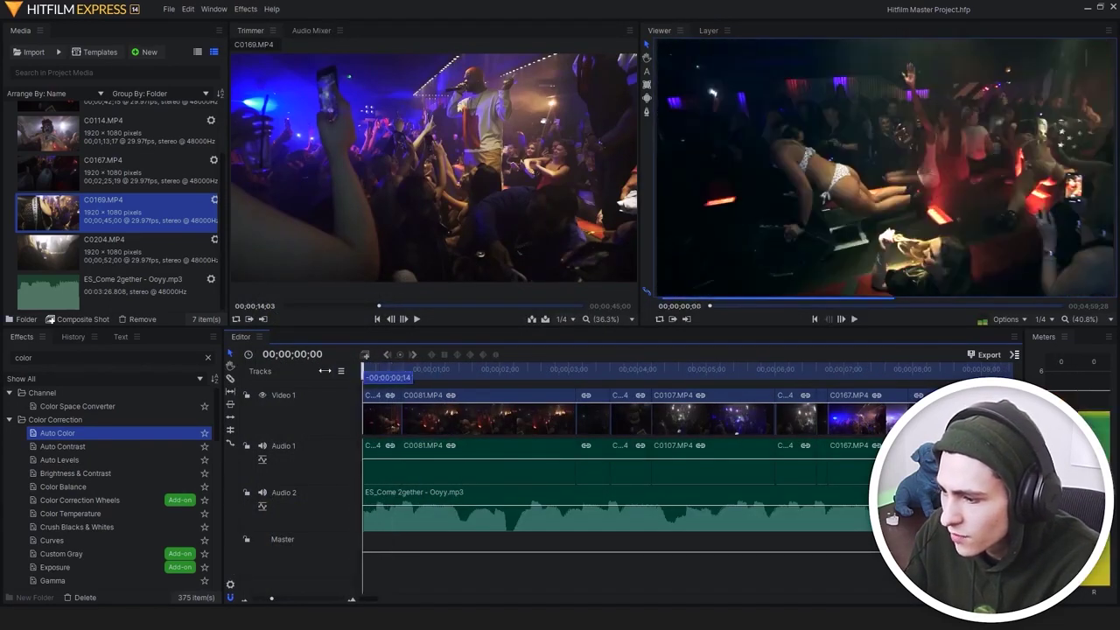
click(612, 372)
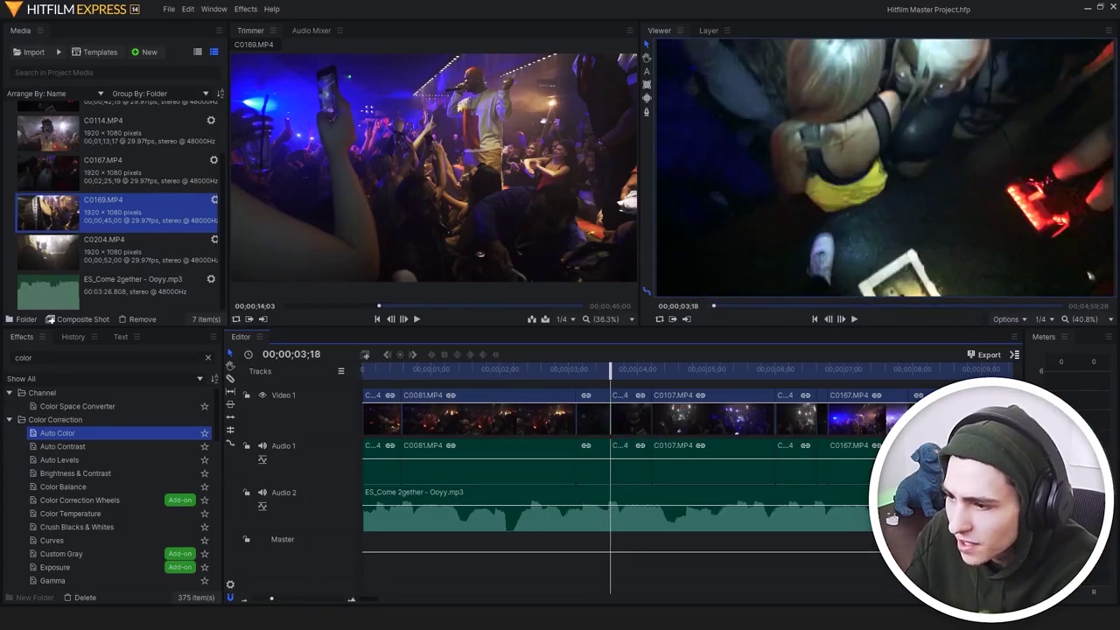
click(210, 617)
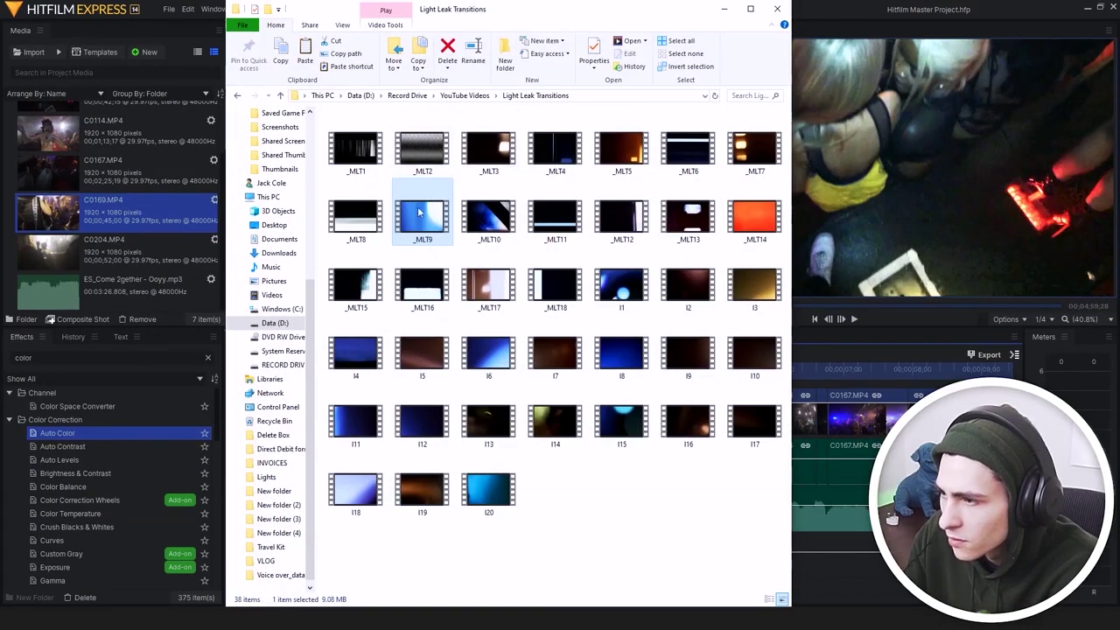
drag(628, 12, 900, 16)
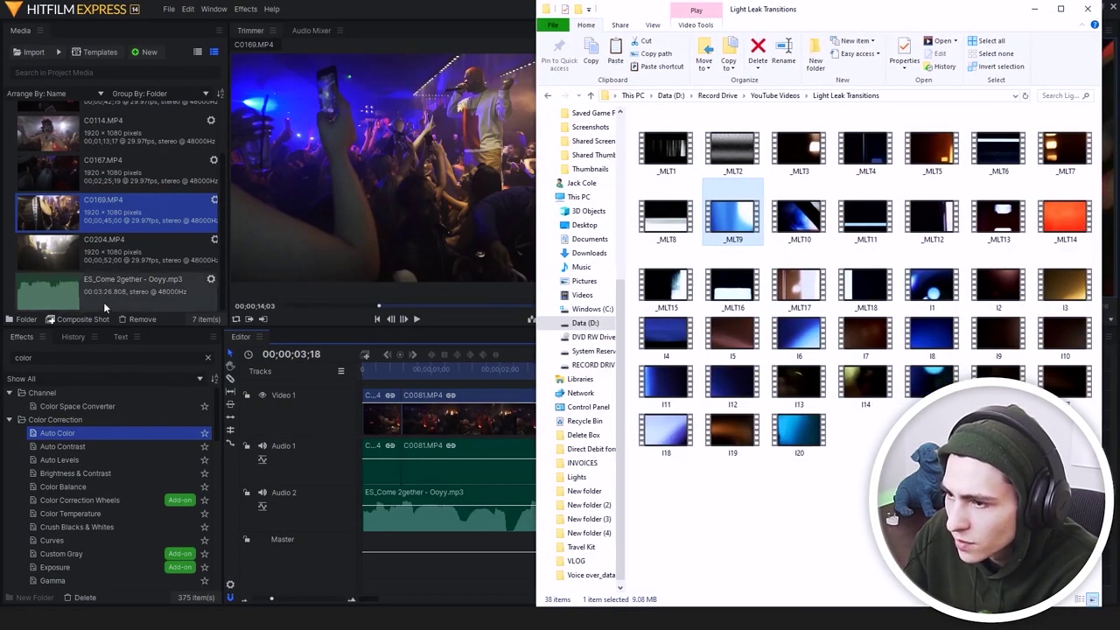
click(396, 5)
Import _MLT3, _MLT5, _MLT7, _MLT9, _MLT10, _MLT14, _MLT17 and _MLT18 from the Light Leak Transitions folder
click(33, 51)
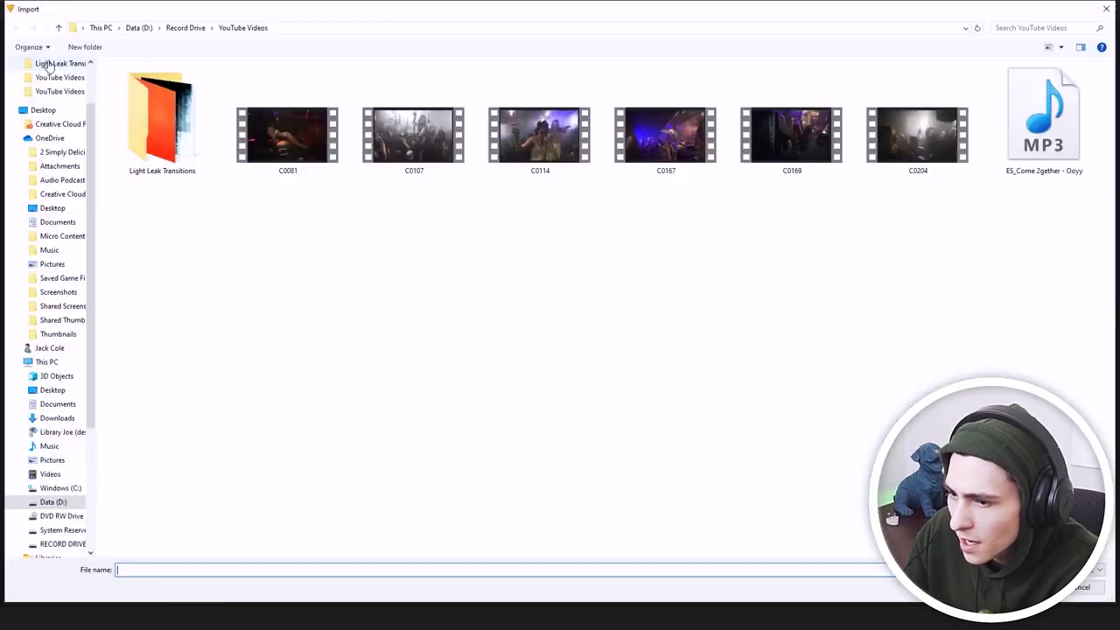
double_click(151, 98)
click(163, 105)
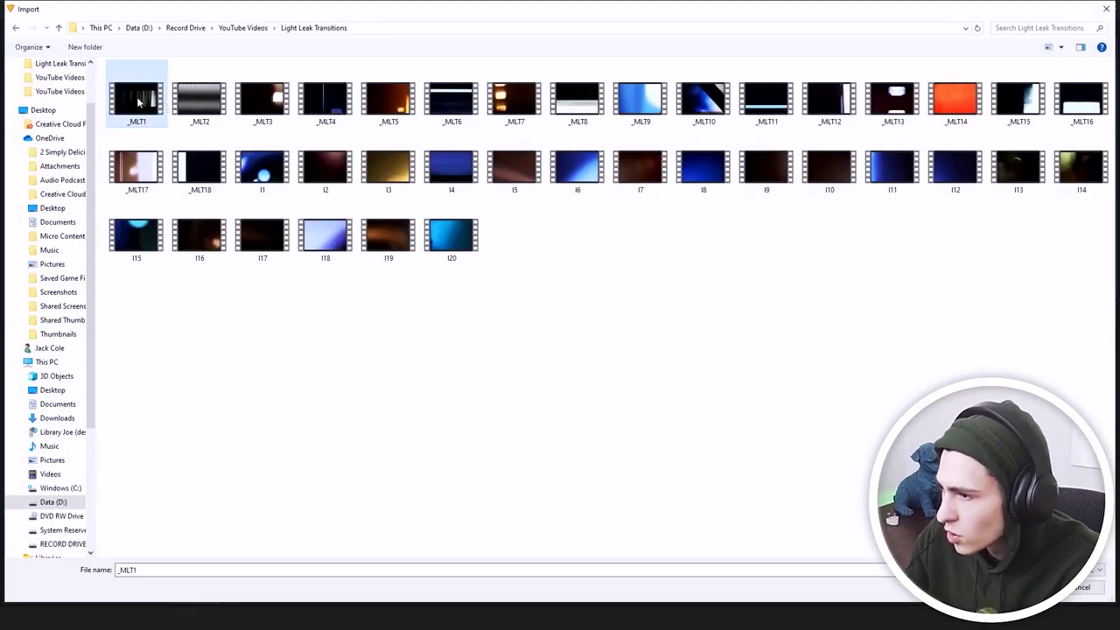
click(642, 106)
ctrl+click(704, 107)
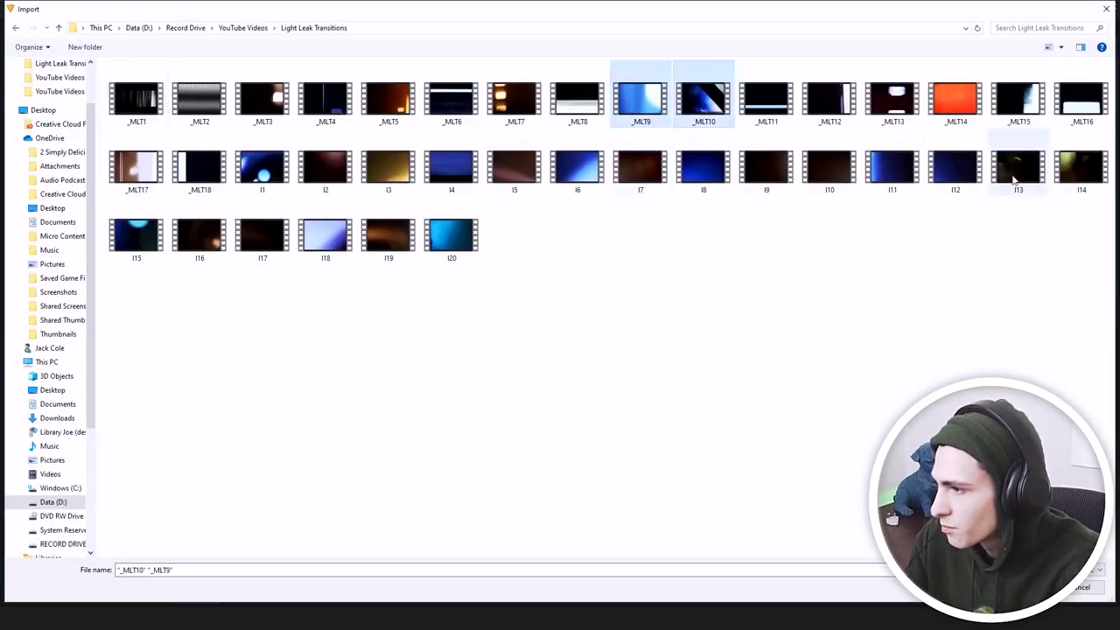
ctrl+click(263, 100)
ctrl+click(388, 101)
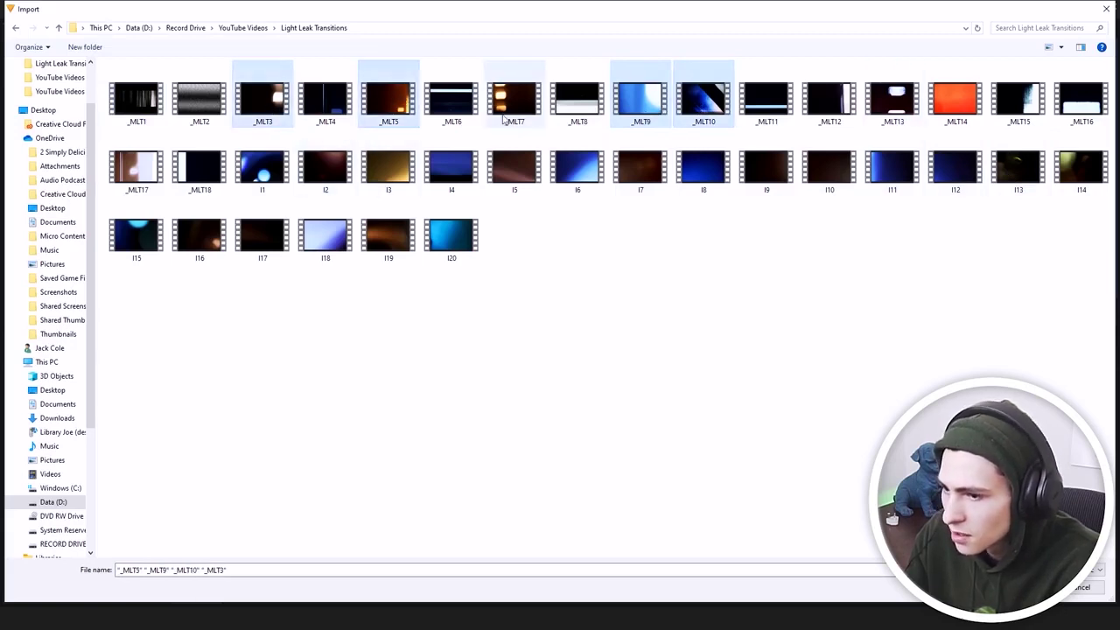
ctrl+click(505, 117)
ctrl+click(276, 173)
ctrl+click(275, 168)
ctrl+click(205, 173)
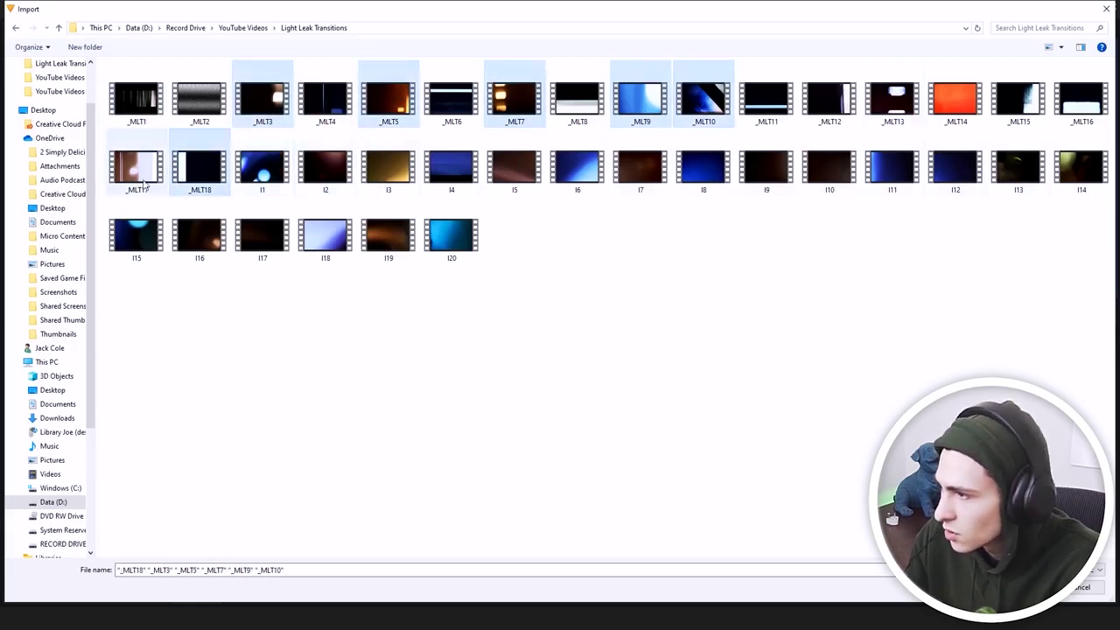
ctrl+click(144, 182)
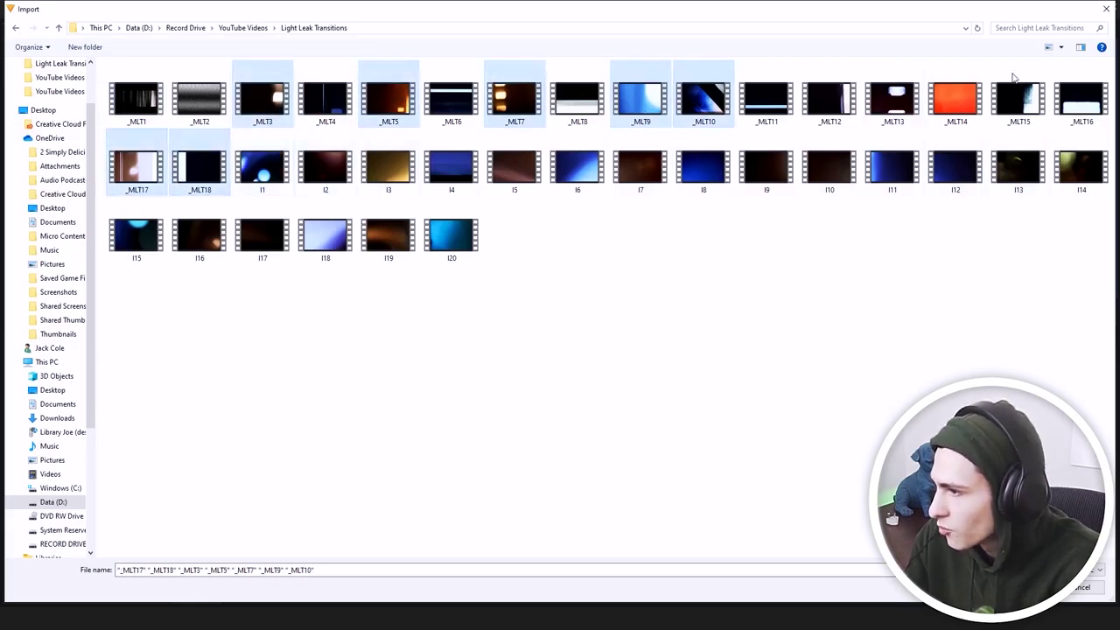
ctrl+click(951, 124)
key(Return)
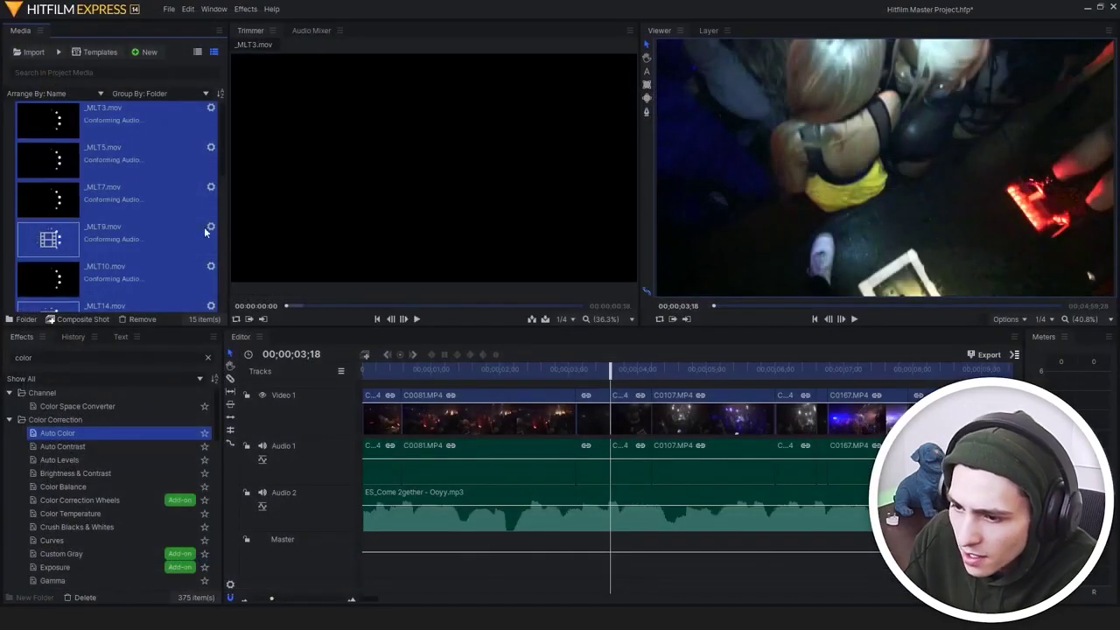
Load _MLT3.mov for trimming and return the timeline playhead to the start of the edit
click(39, 117)
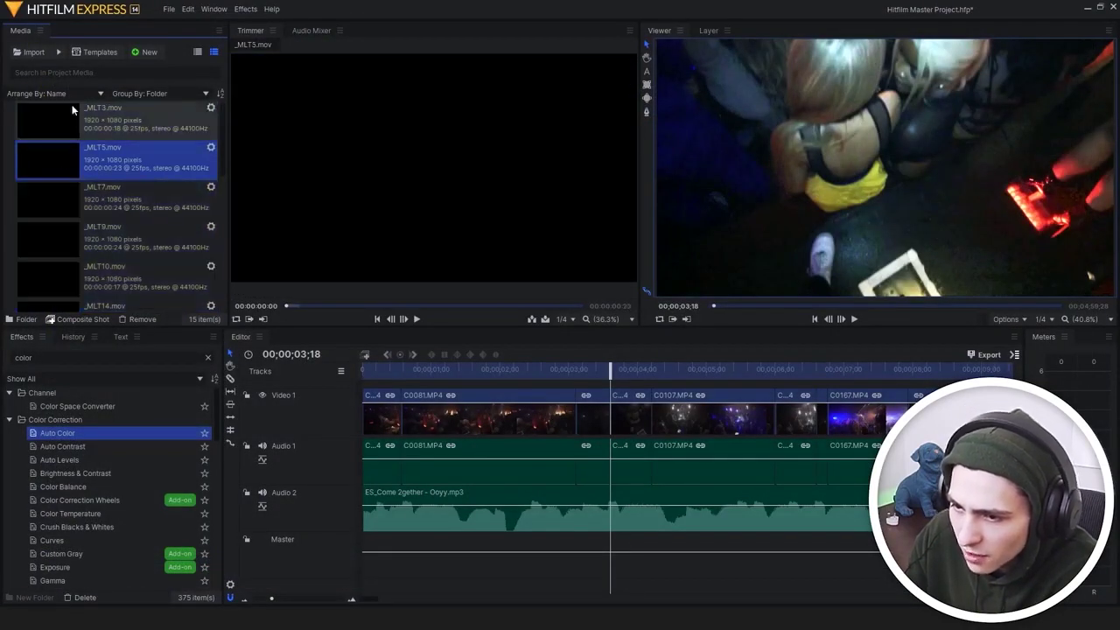
drag(406, 321, 114, 180)
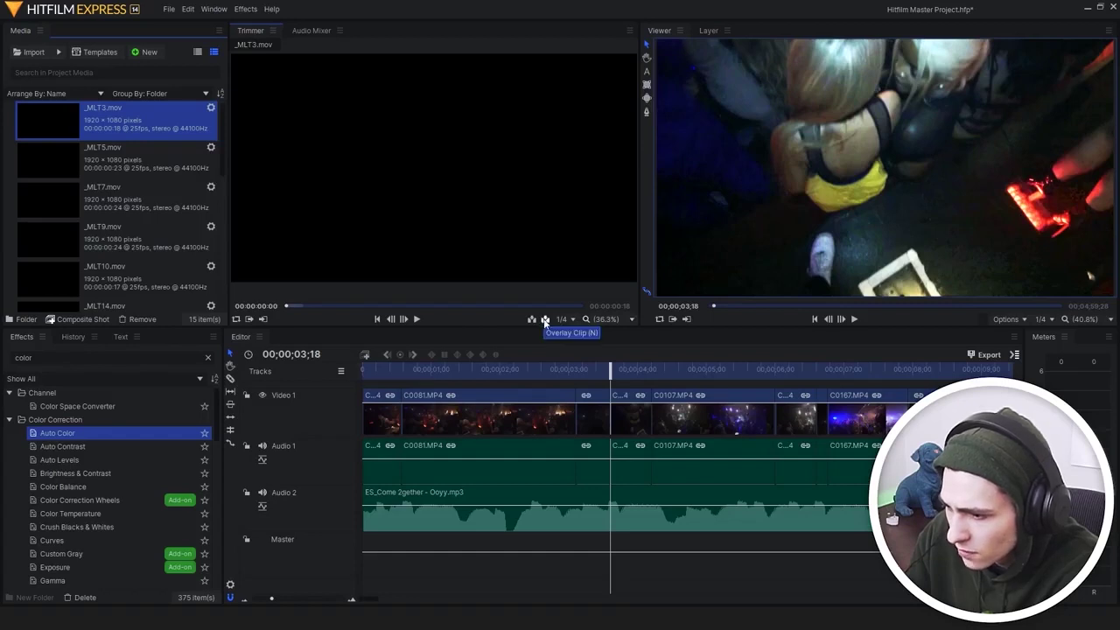
key(Home)
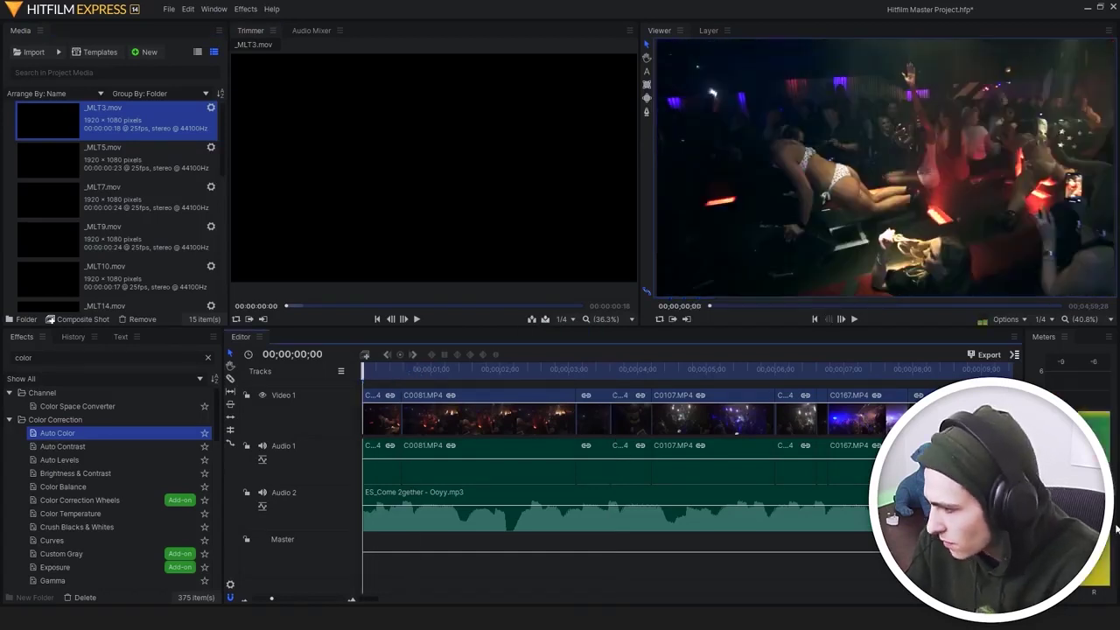
key(minus)
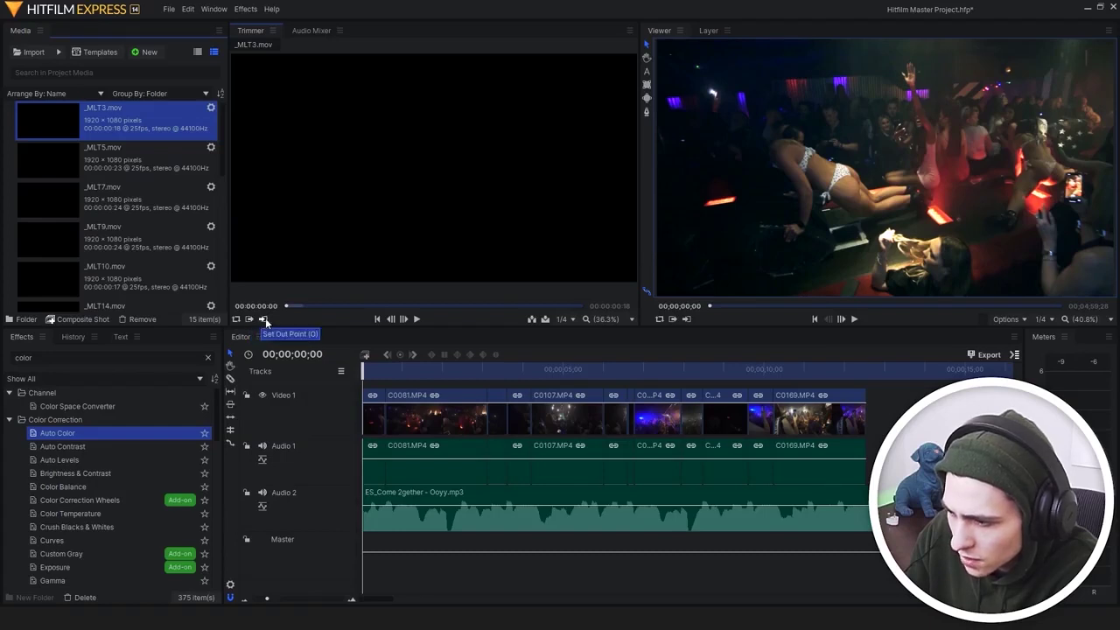
click(532, 320)
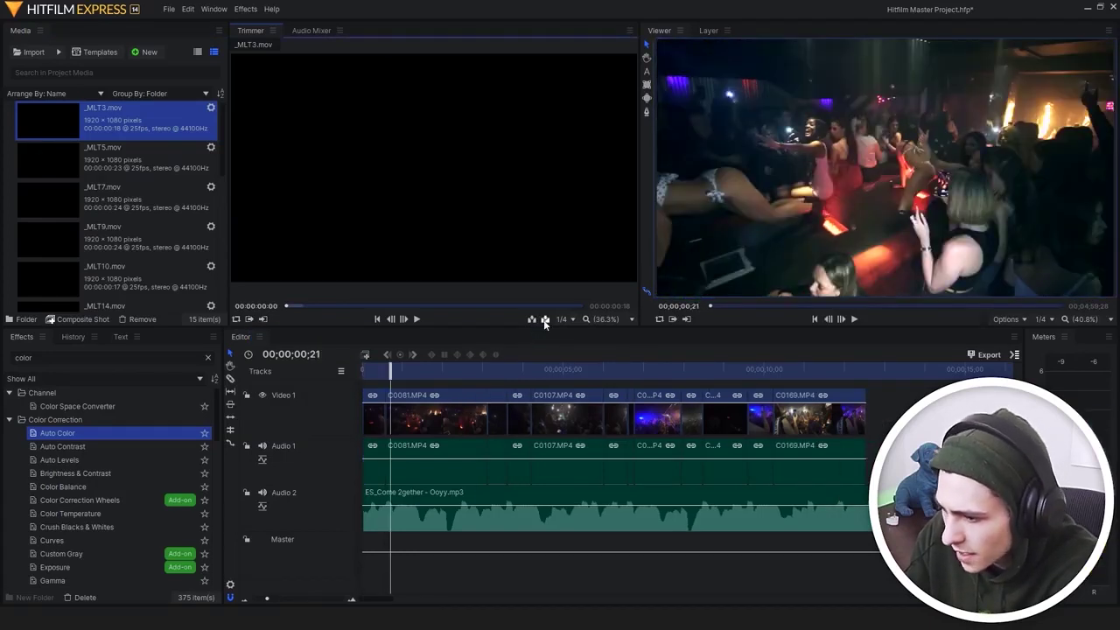
click(412, 372)
drag(405, 372, 320, 372)
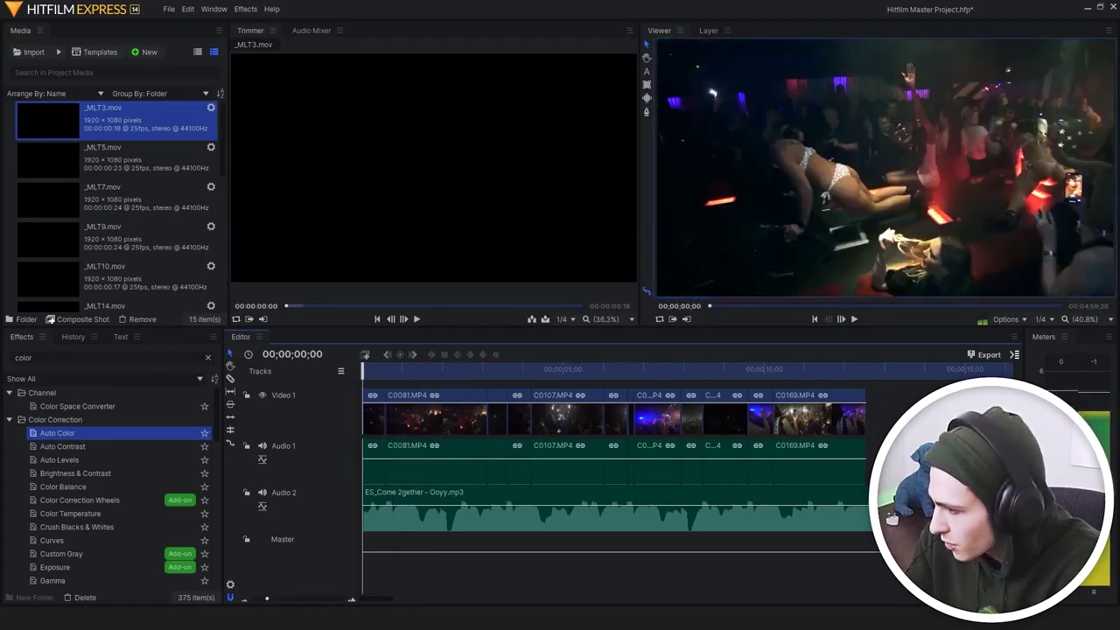
key(minus)
key(minus)
key(minus)
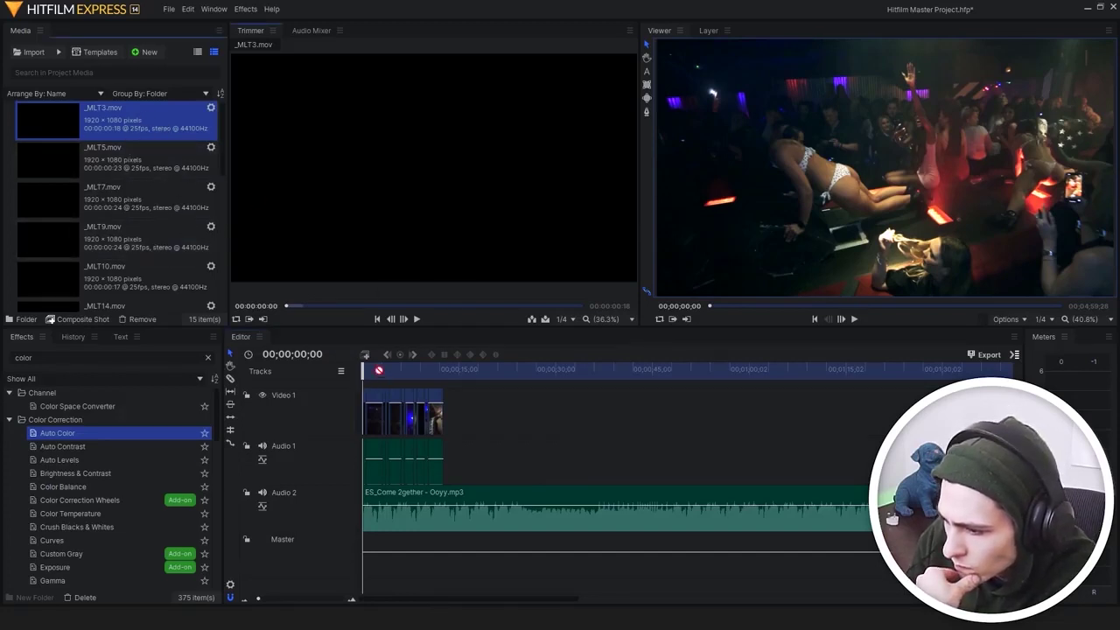
drag(443, 416, 446, 382)
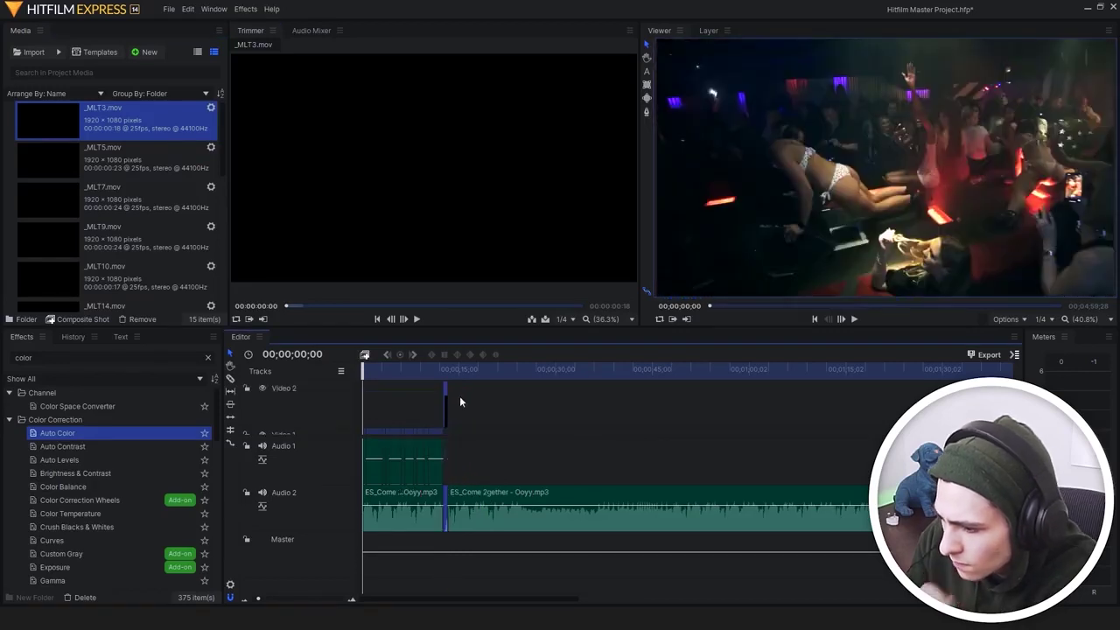
key(ctrl+z)
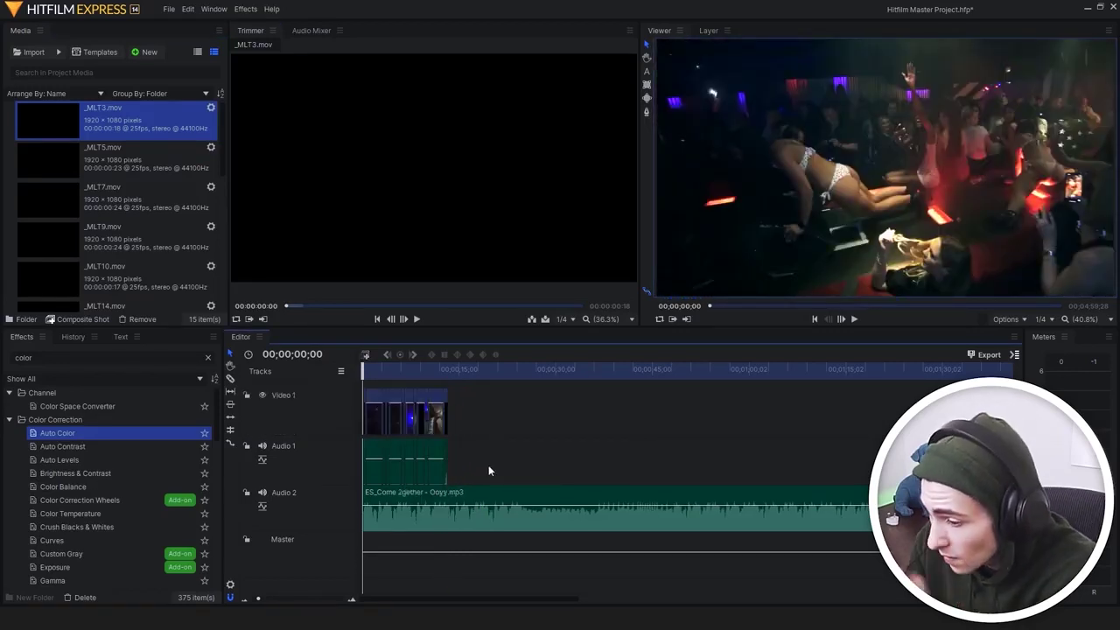
drag(458, 518, 426, 536)
Place _MLT3.mov at the very start of the timeline on a new video track above the footage
drag(138, 144, 364, 400)
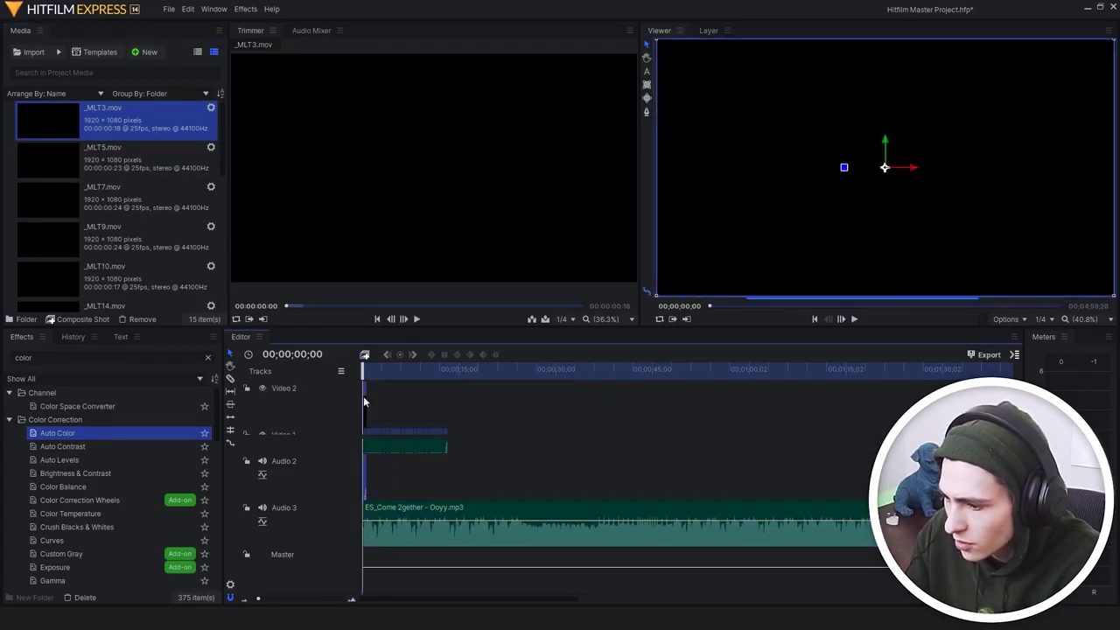
scroll(482, 475, up, 5)
scroll(481, 474, up, 3)
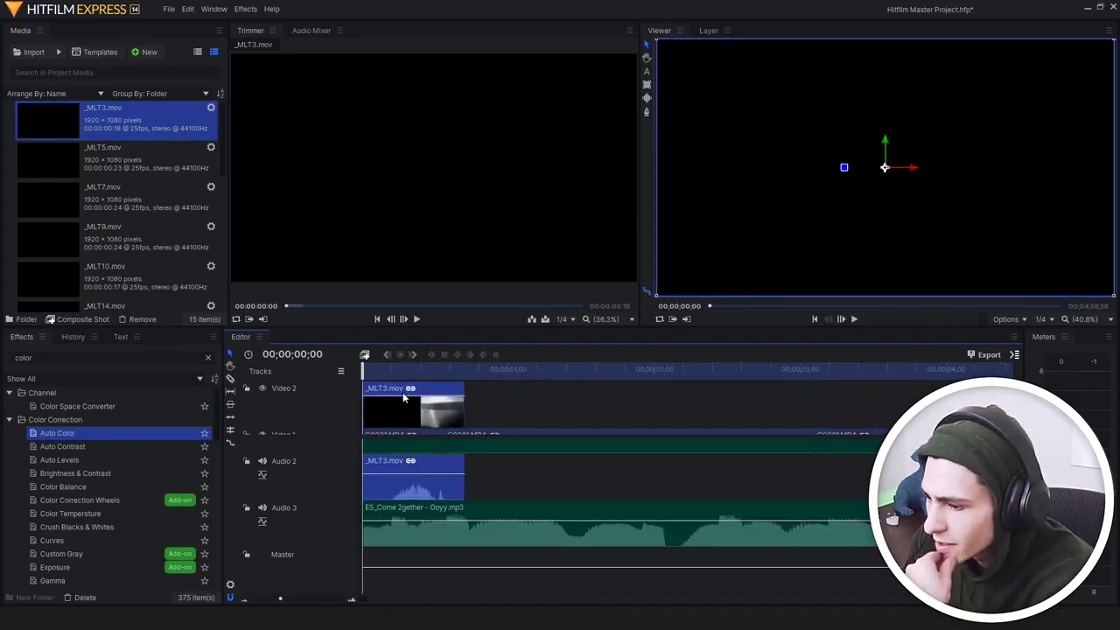
Slice _MLT3.mov at 00;00;00;10 and move its second part to the start of the timeline, replacing the first part
key(space)
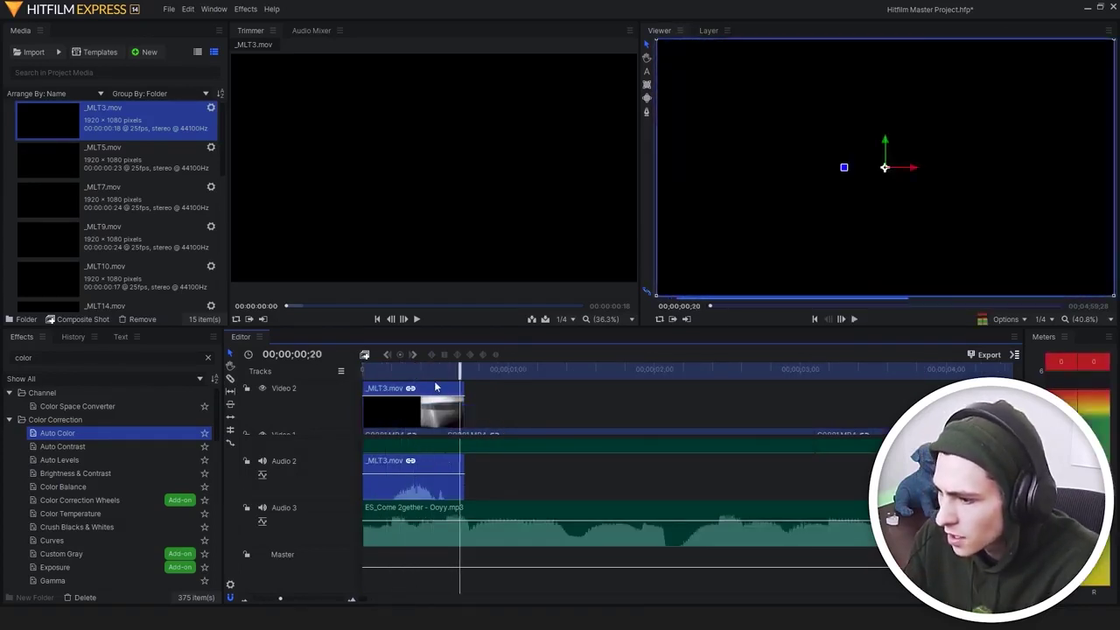
mouse_move(430, 371)
mouse_down()
mouse_move(367, 371)
mouse_move(410, 370)
mouse_up()
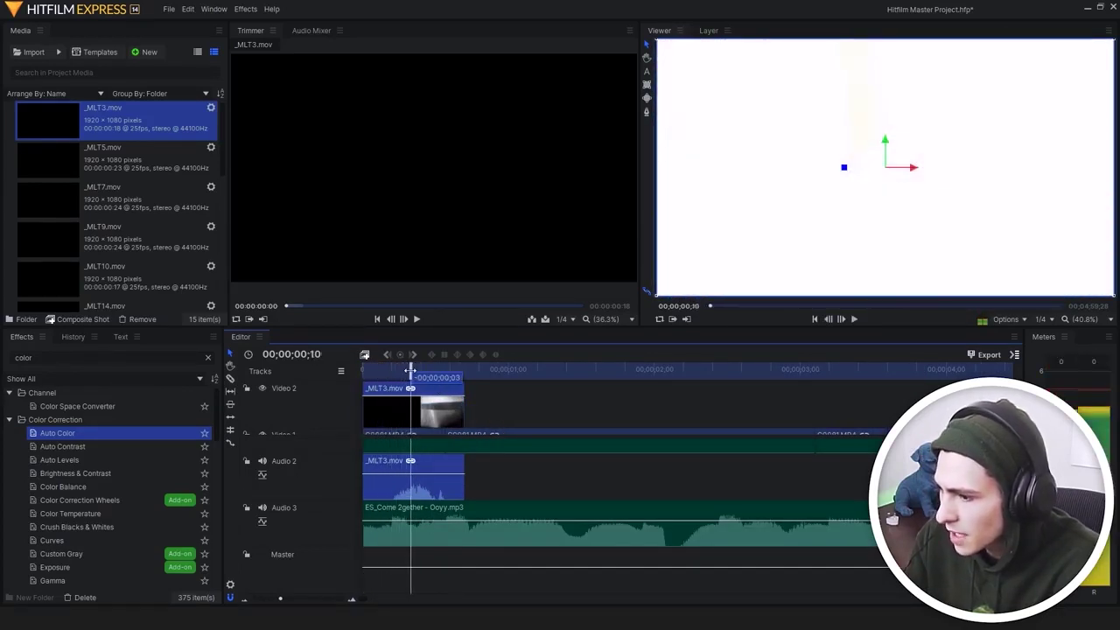
key(c)
click(412, 415)
key(v)
drag(429, 413, 382, 413)
drag(393, 371, 362, 371)
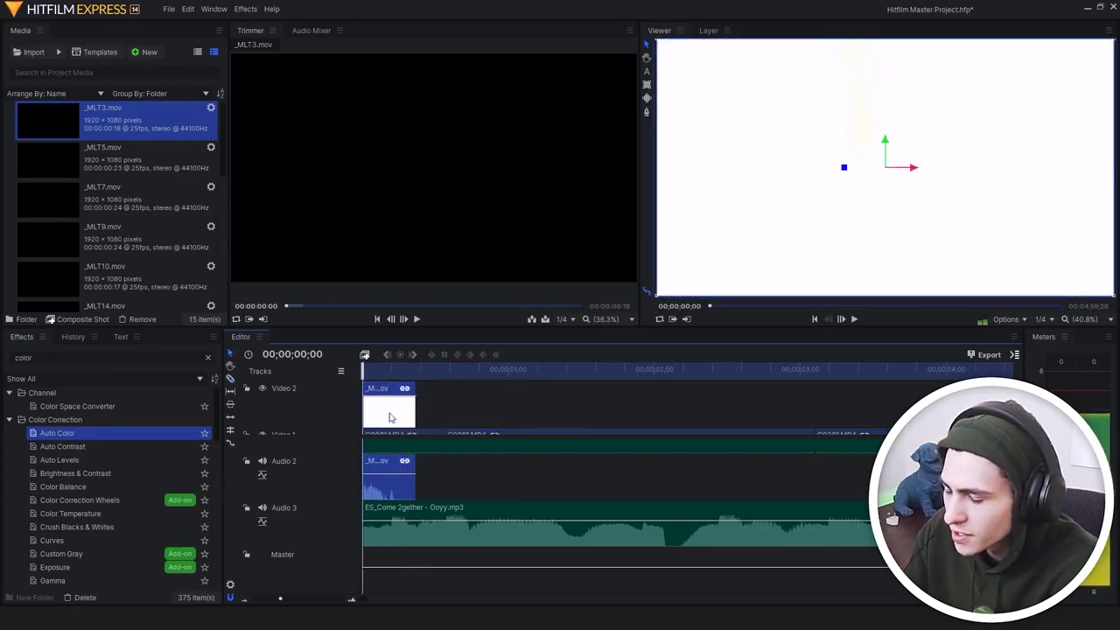
Set the blend mode of the trimmed _MLT3 clip to Add and play the opening to check the flash
right_click(390, 417)
mouse_move(473, 55)
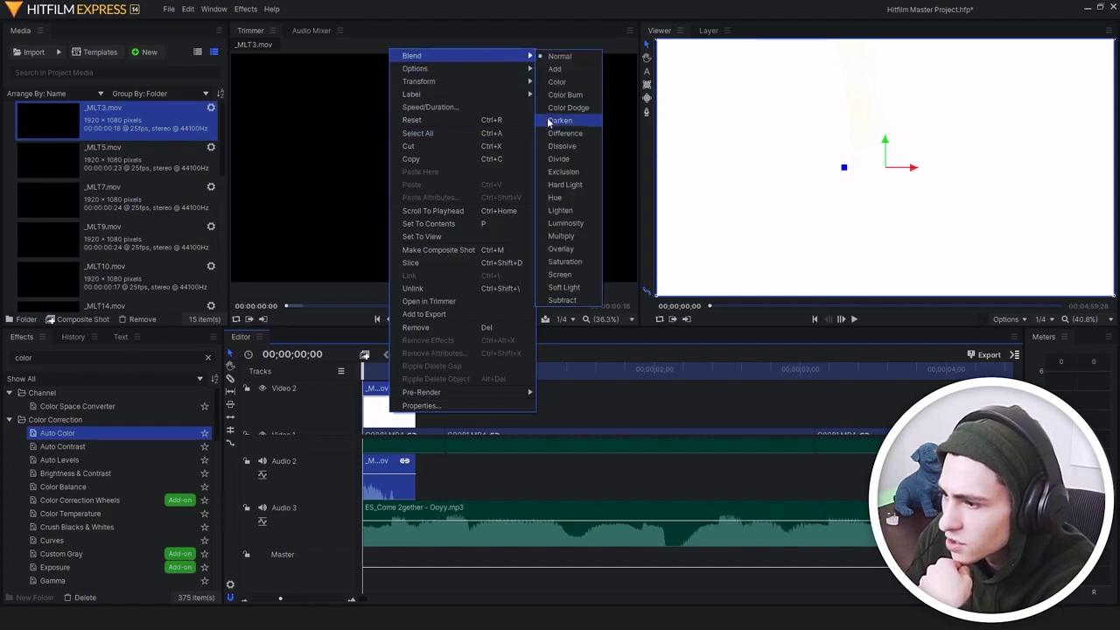
click(570, 70)
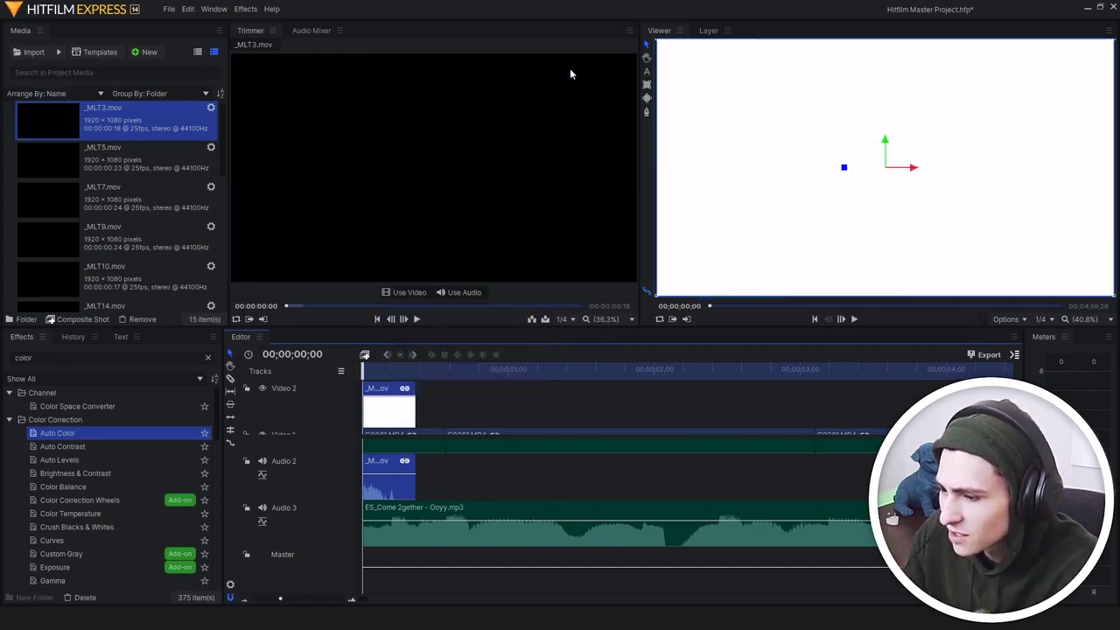
key(space)
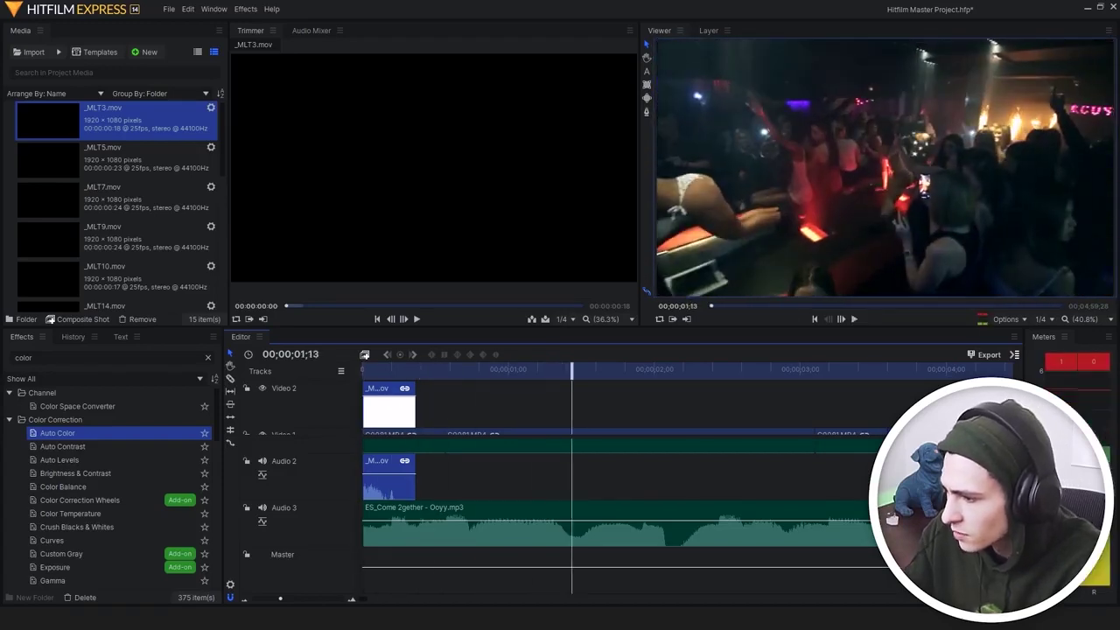
scroll(591, 398, down, 3)
scroll(592, 397, up, 3)
drag(572, 370, 362, 368)
key(space)
key(space)
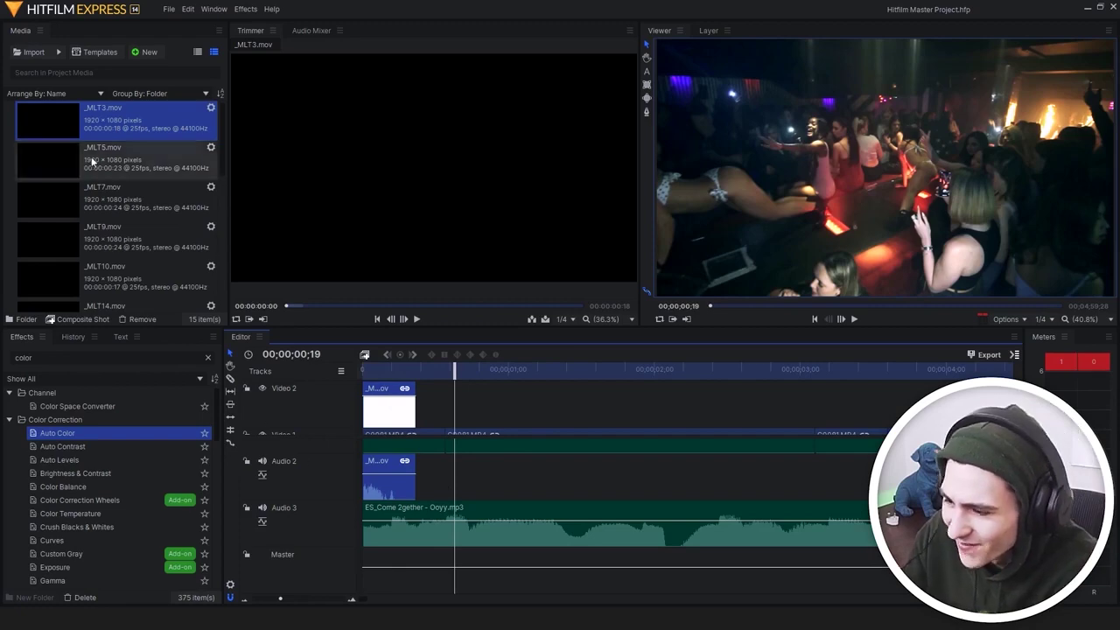
Place _MLT5.mov on Video 2 over the cut at 00;00;03;18 and set its blend mode to Add
key(space)
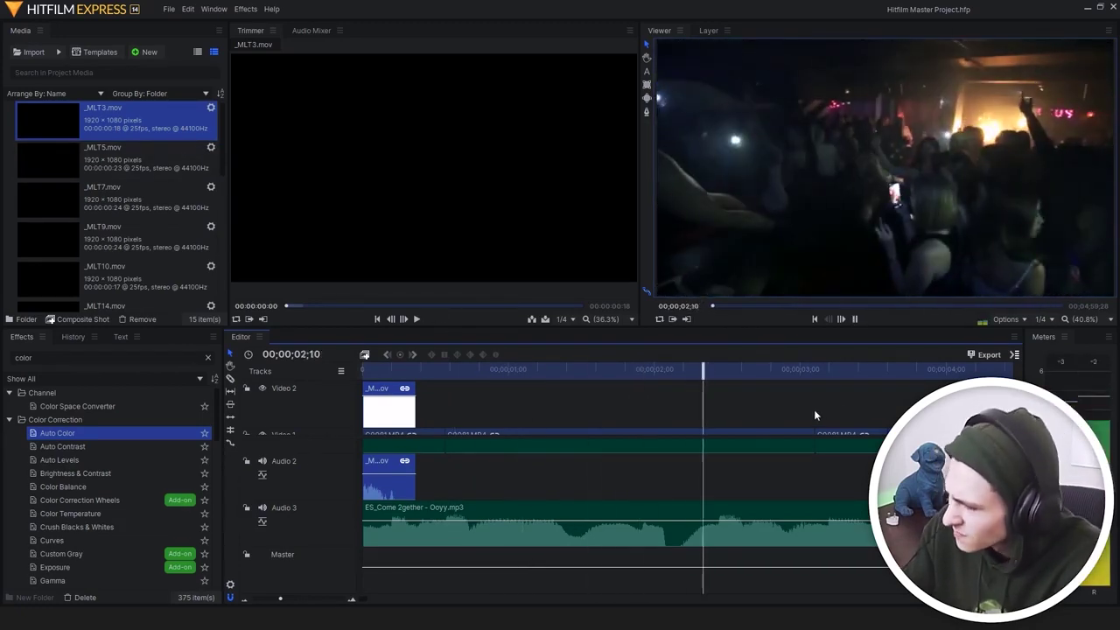
key(space)
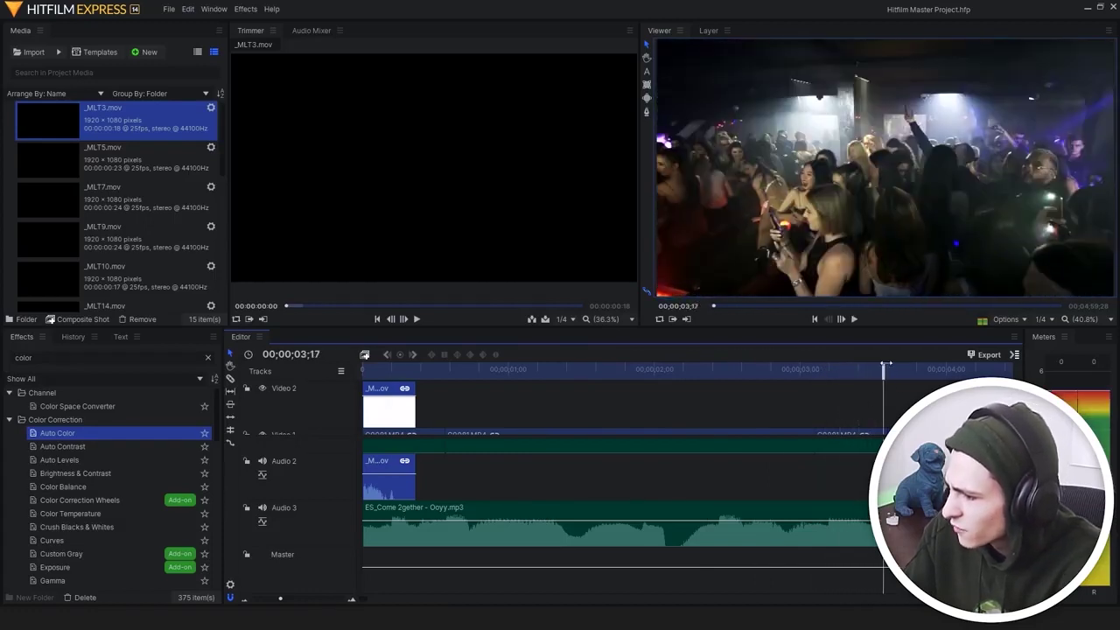
drag(53, 157, 816, 402)
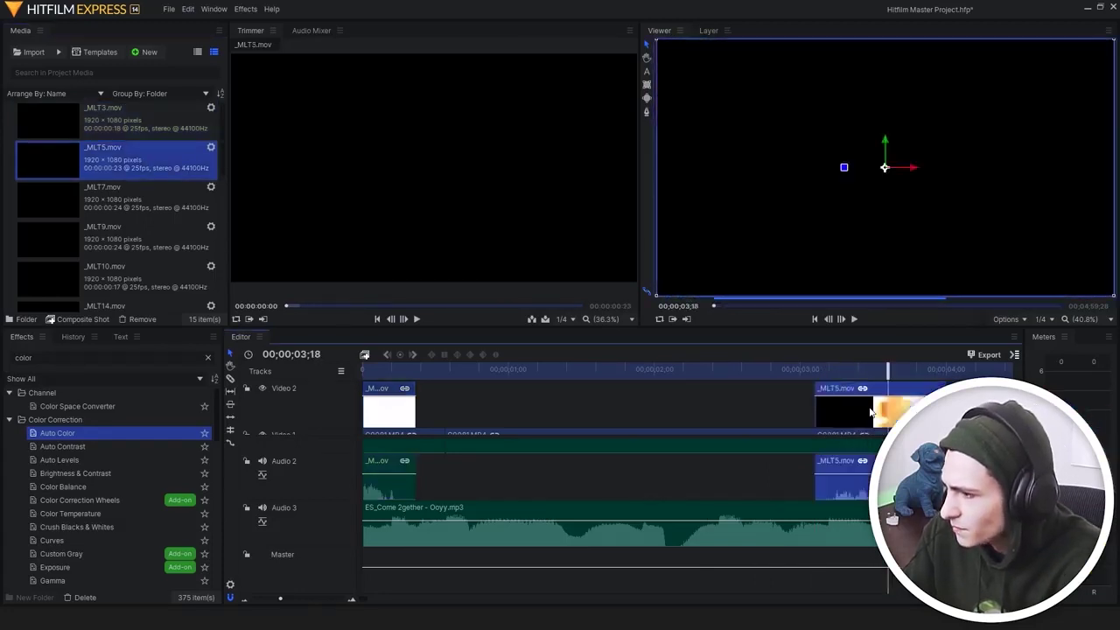
right_click(914, 401)
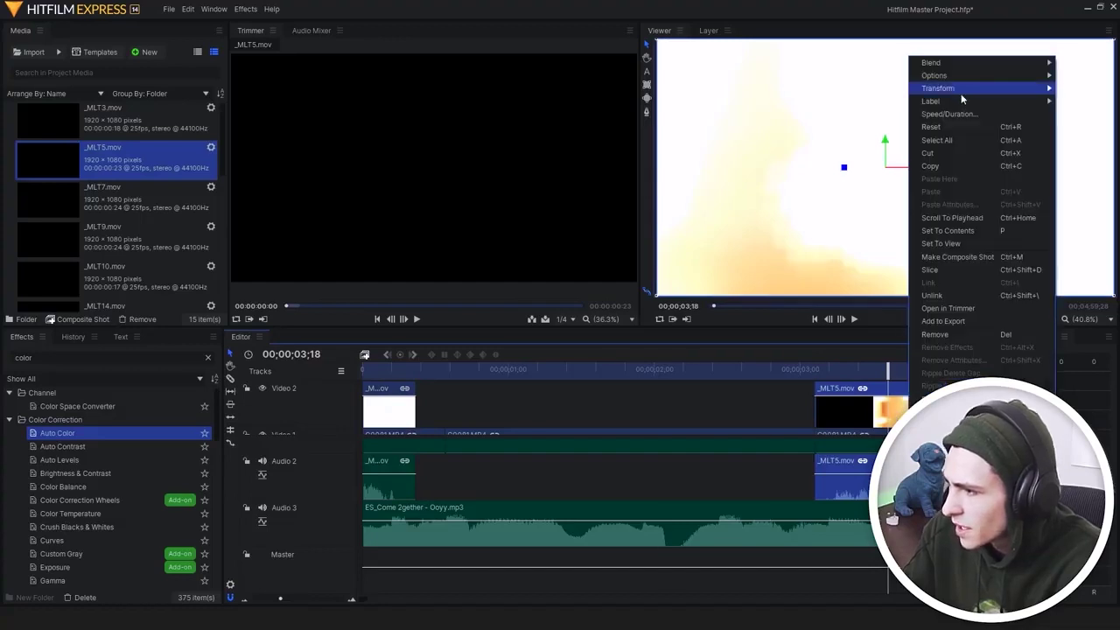
mouse_move(931, 63)
click(862, 77)
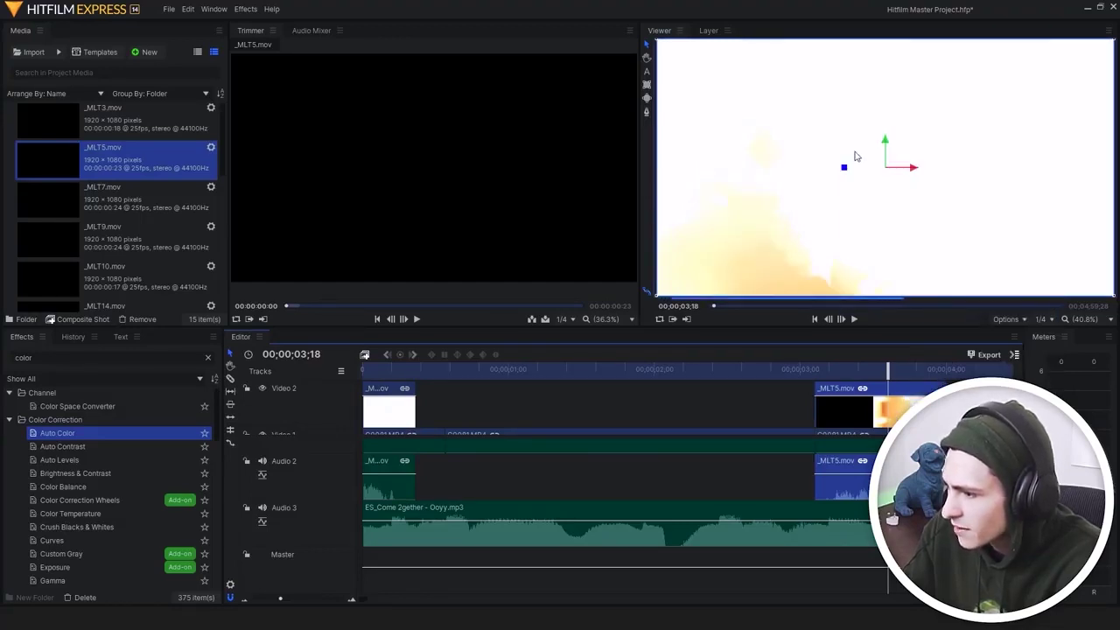
Play the edit through the _MLT5 transition and bring the playhead to 00;00;06;18 near the next clip change
key(space)
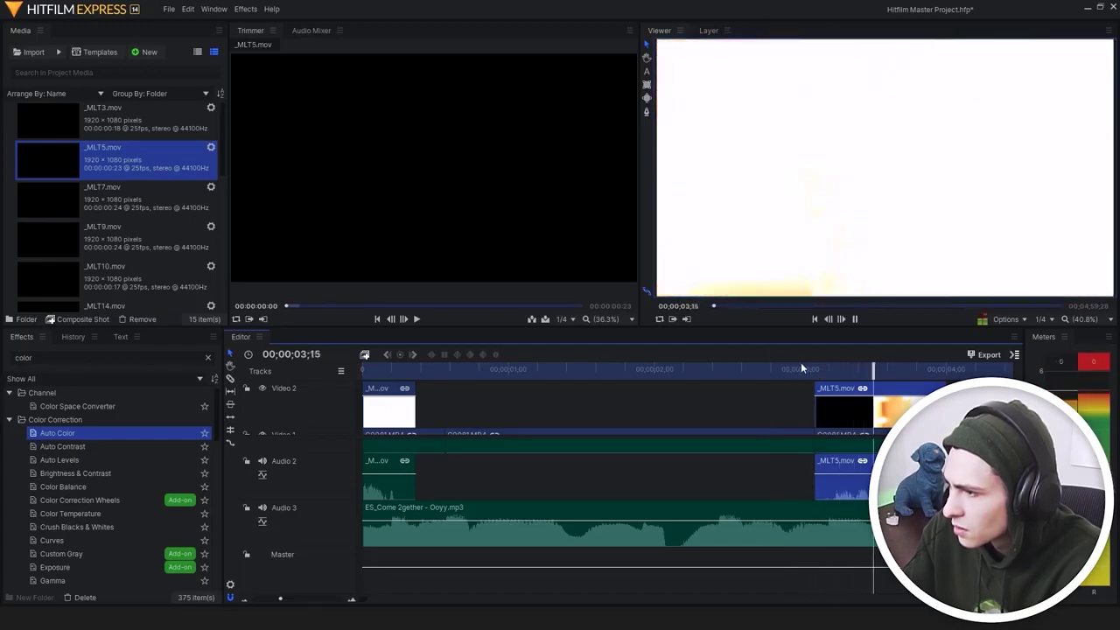
scroll(619, 461, down, 1)
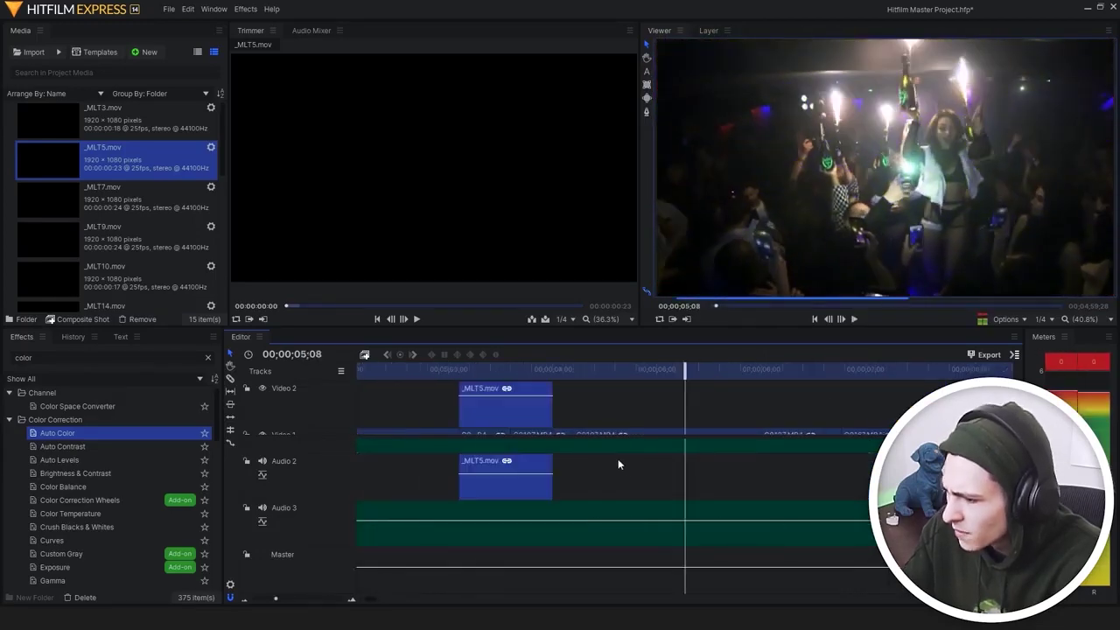
key(space)
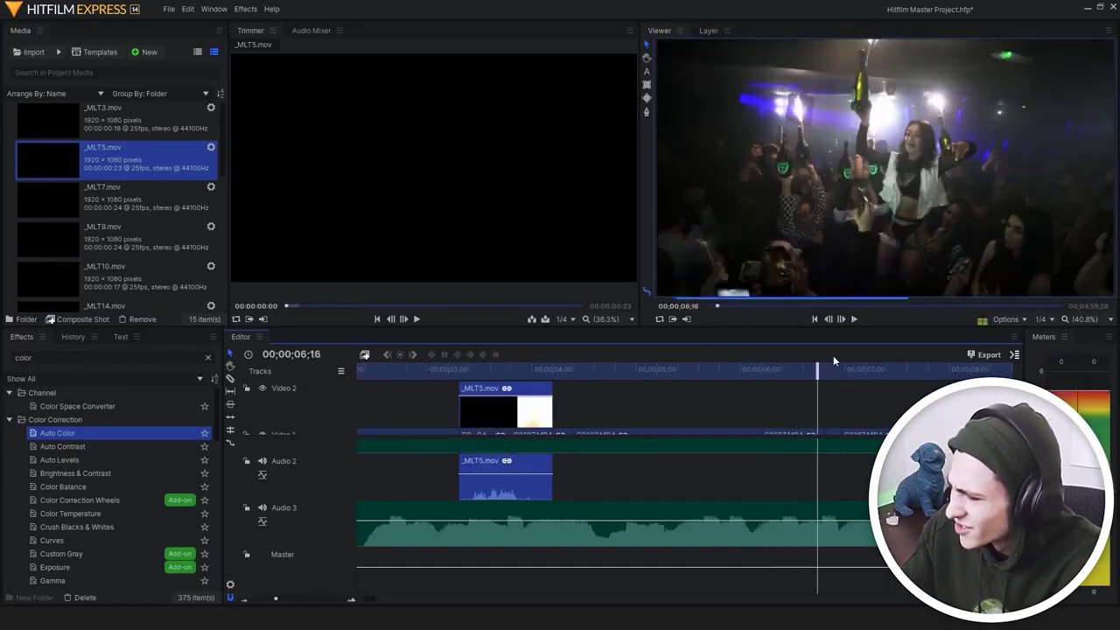
key(Right)
key(Right)
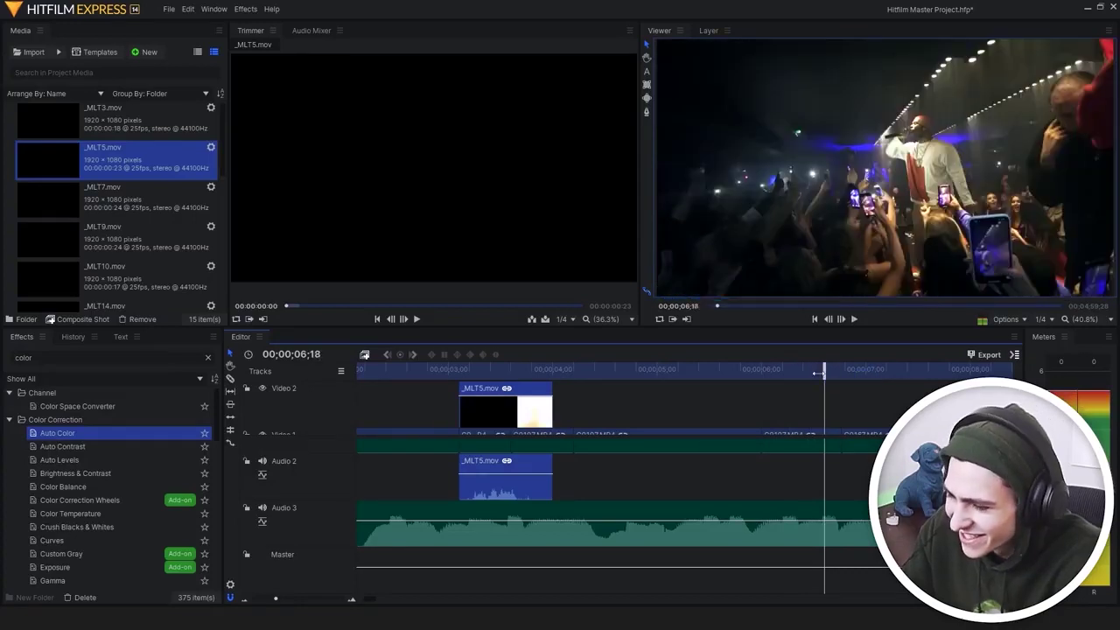
Place _MLT7.mov on Video 2 over the cut at 00;00;06;23 and set its blend mode to Add
key(alt+Tab)
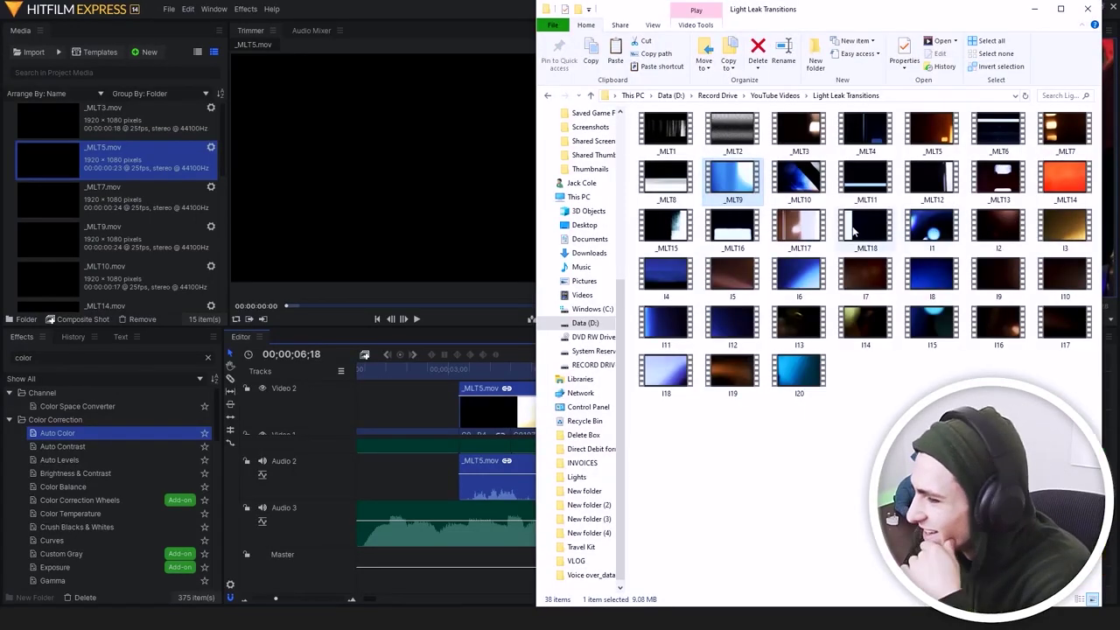
click(138, 203)
drag(138, 199, 841, 365)
drag(871, 410, 855, 409)
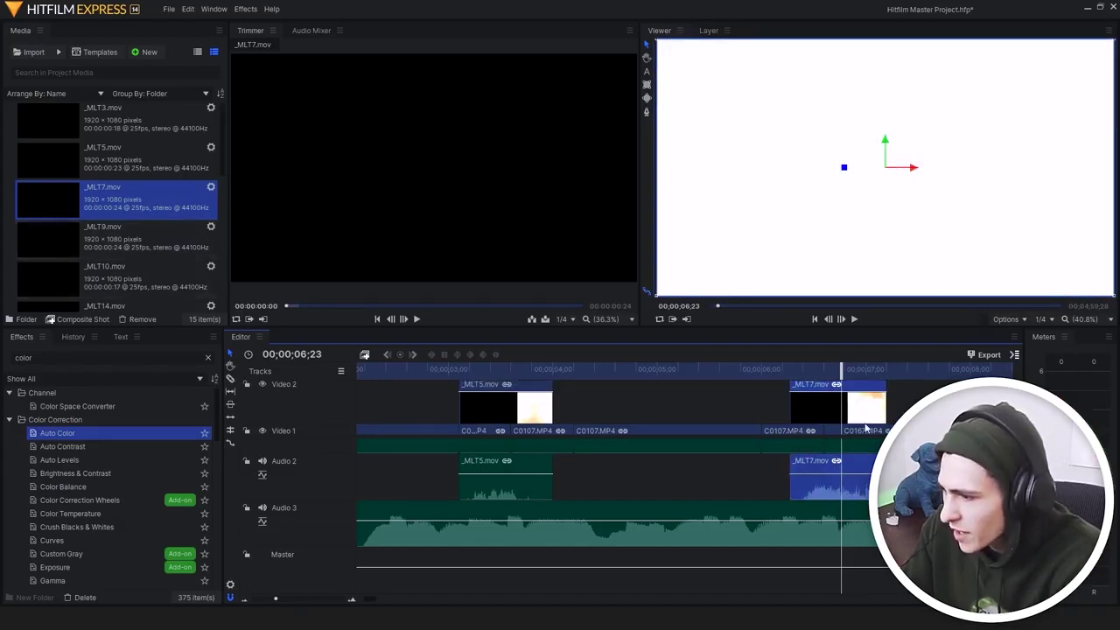
right_click(865, 426)
mouse_move(931, 64)
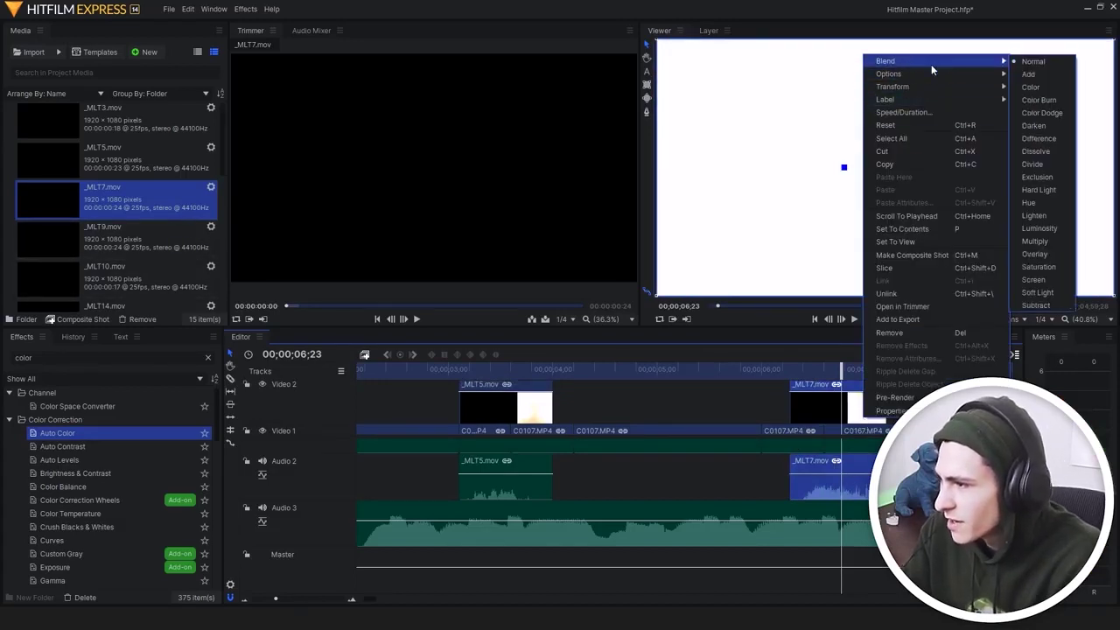
click(1039, 75)
Place _MLT9.mov on Video 2 over the cut at 00;00;08;14 and set its blend mode to Add
scroll(845, 466, down, 2)
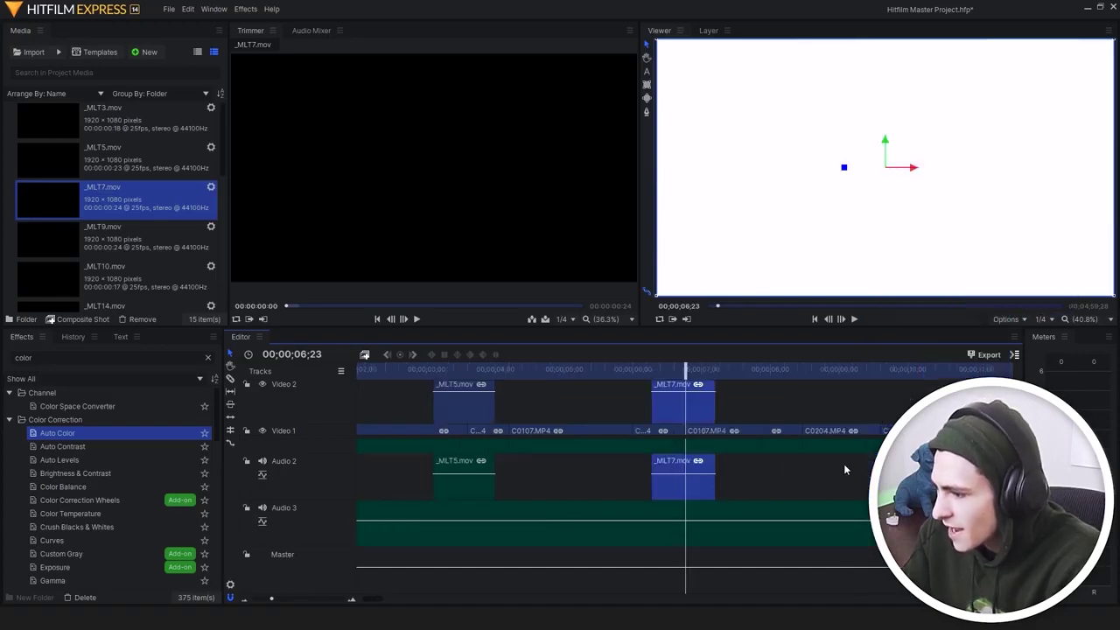
click(802, 369)
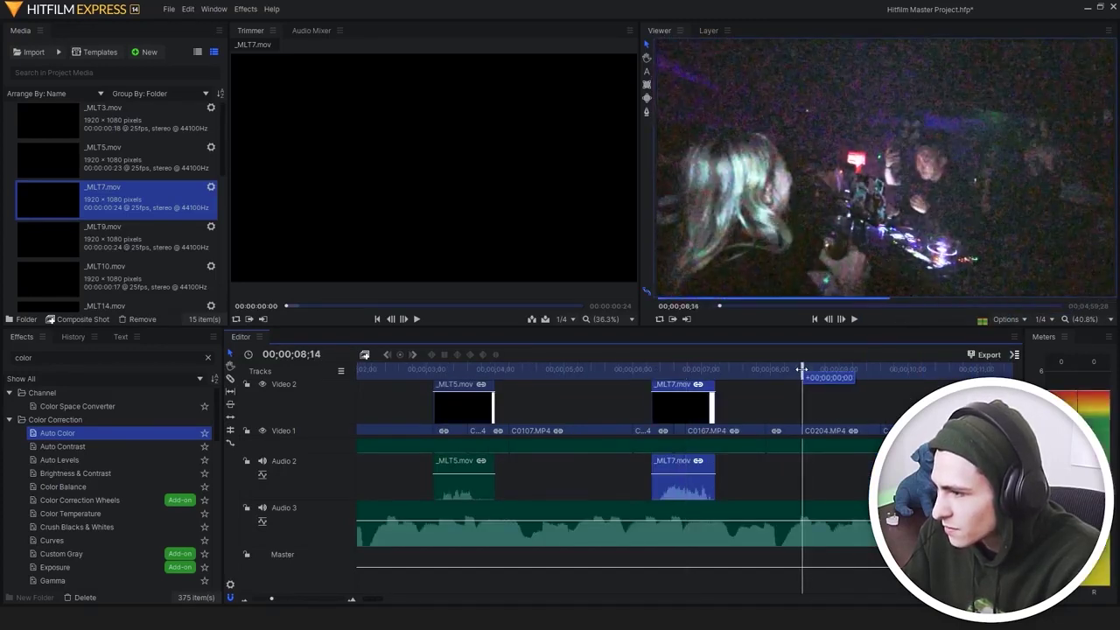
key(space)
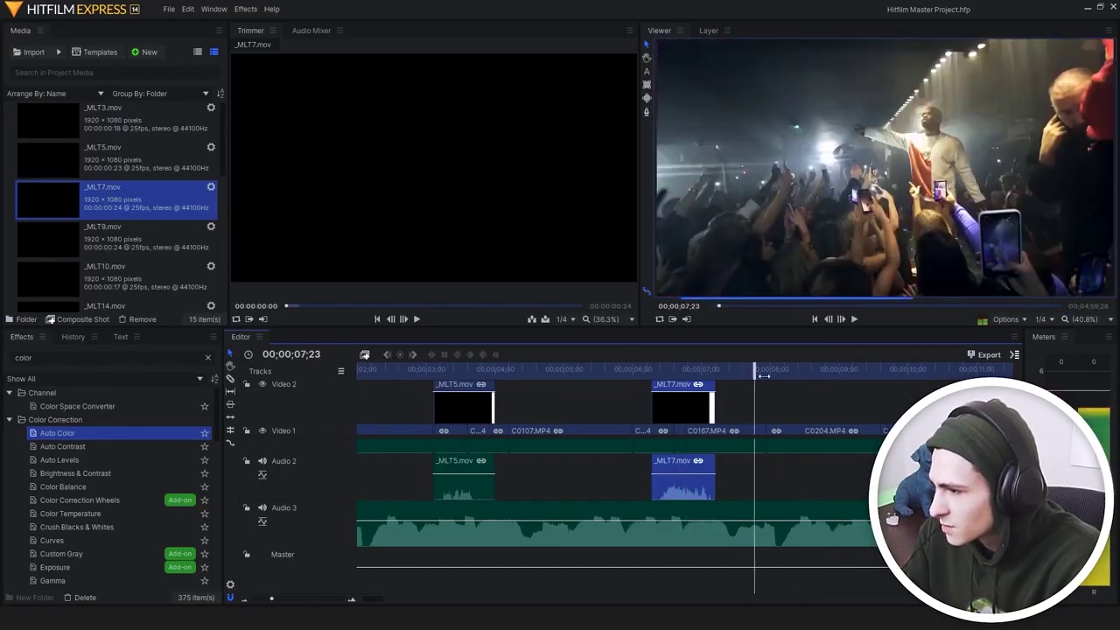
key(space)
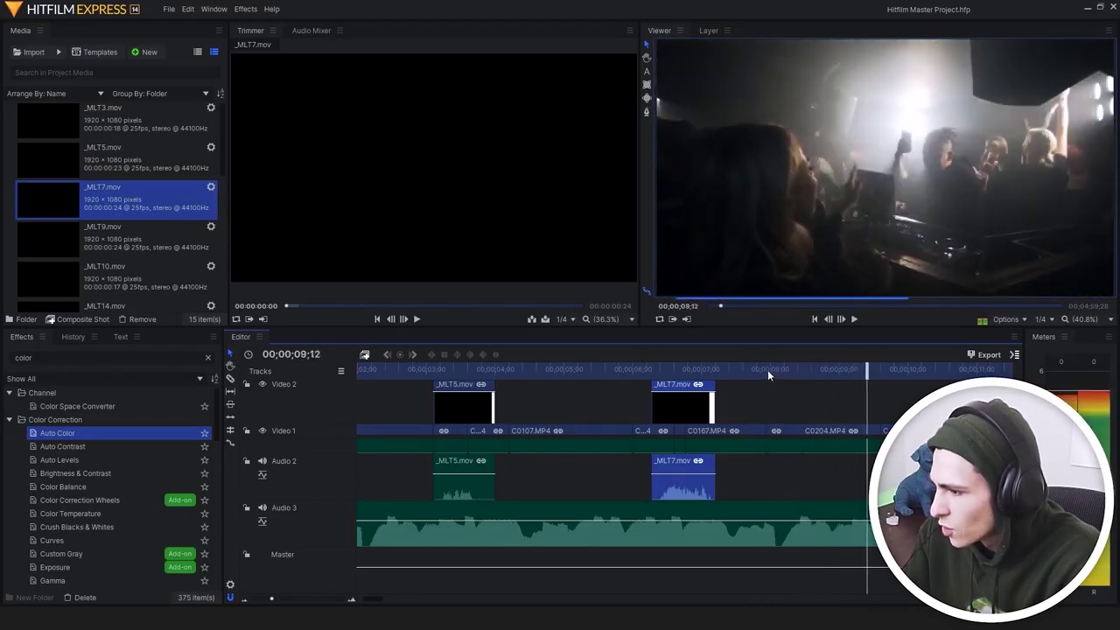
click(797, 370)
mouse_move(796, 369)
mouse_down()
mouse_move(836, 371)
mouse_move(785, 371)
mouse_move(884, 370)
mouse_move(802, 371)
mouse_up()
drag(63, 230, 821, 408)
right_click(819, 412)
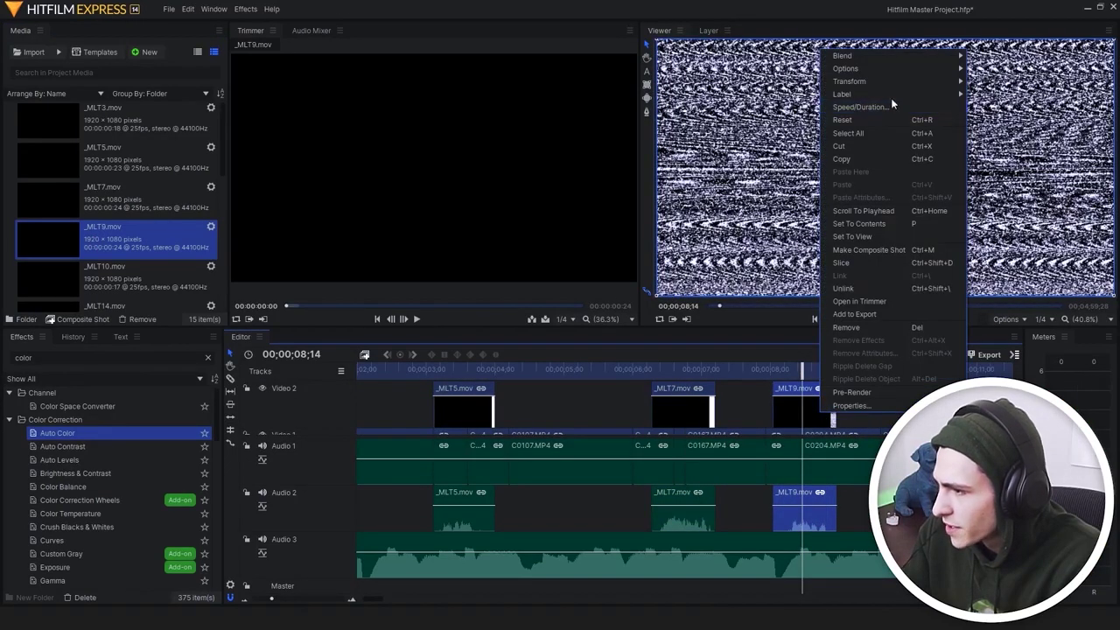
mouse_move(898, 58)
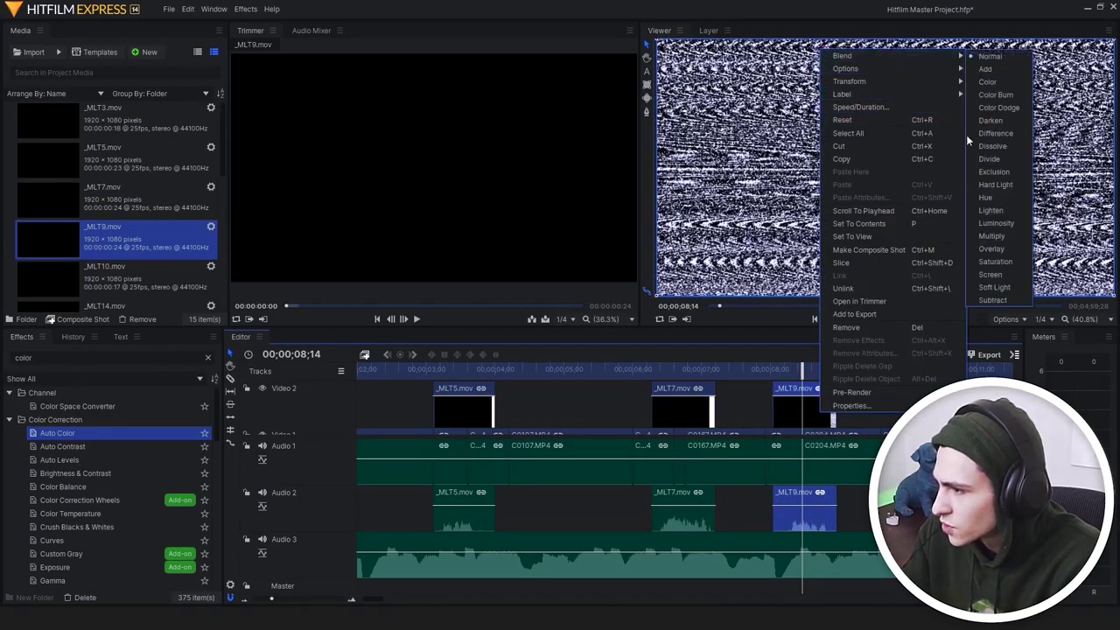
click(985, 68)
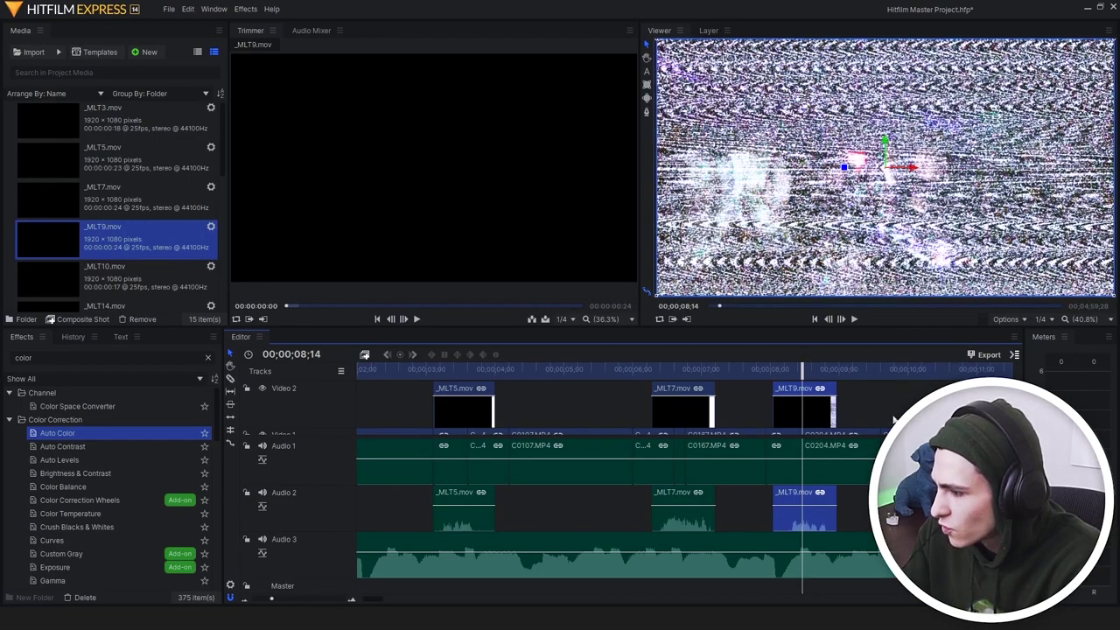
Place _MLT10.mov on Video 2 over the cut at 00;00;09;18
scroll(894, 420, down, 1)
click(879, 365)
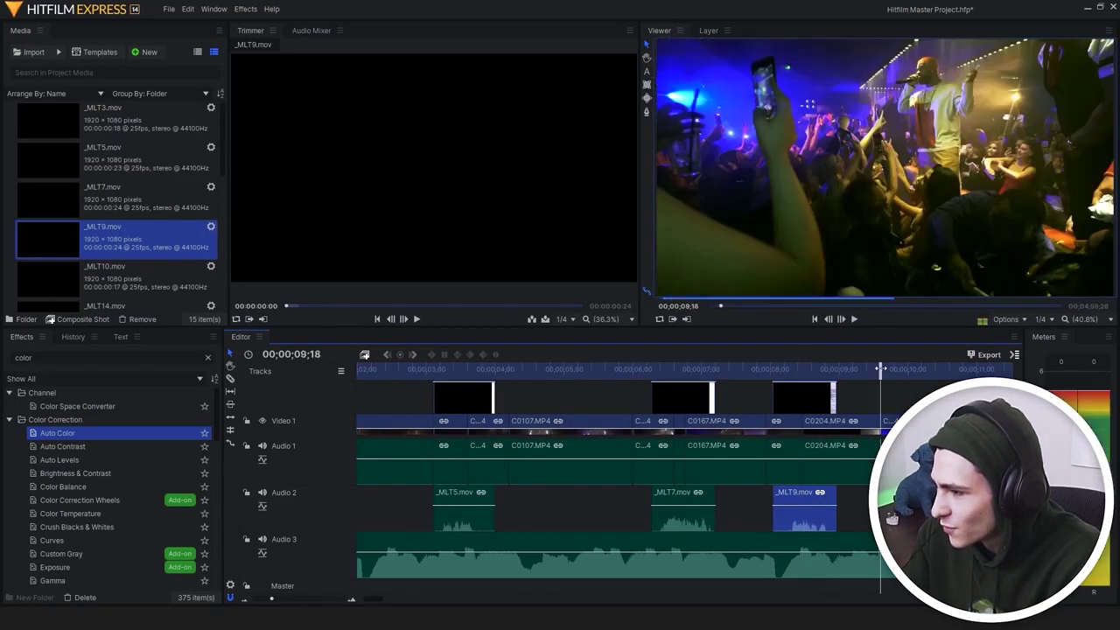
drag(168, 280, 887, 418)
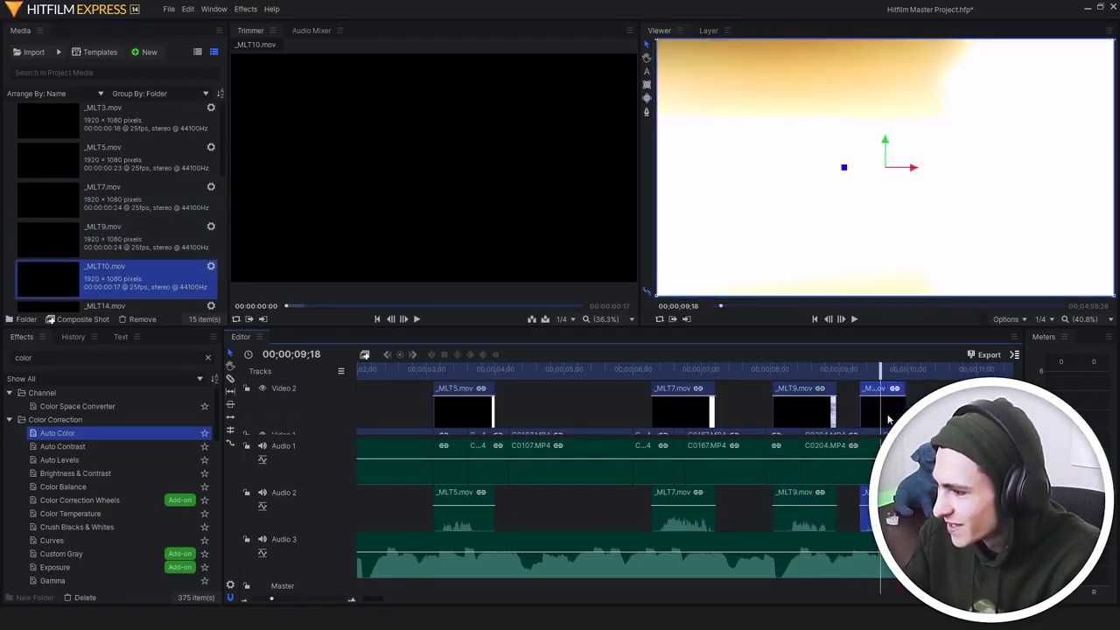
Set the blend mode of _MLT10.mov on Video 2 to Add and play back the edit around its transition
right_click(887, 52)
mouse_move(971, 70)
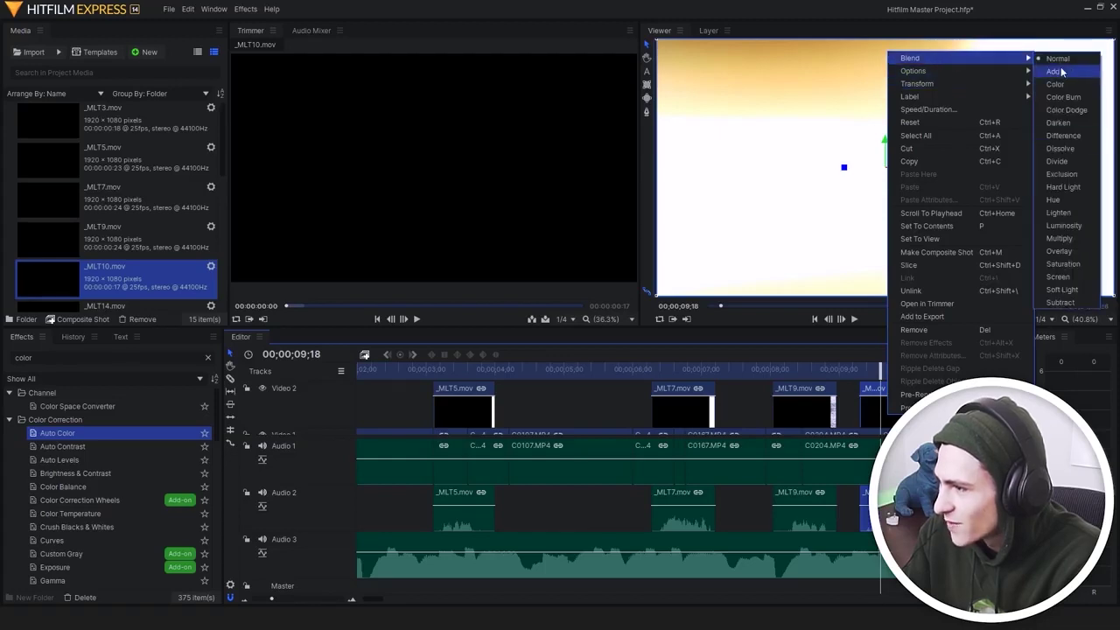
click(1053, 71)
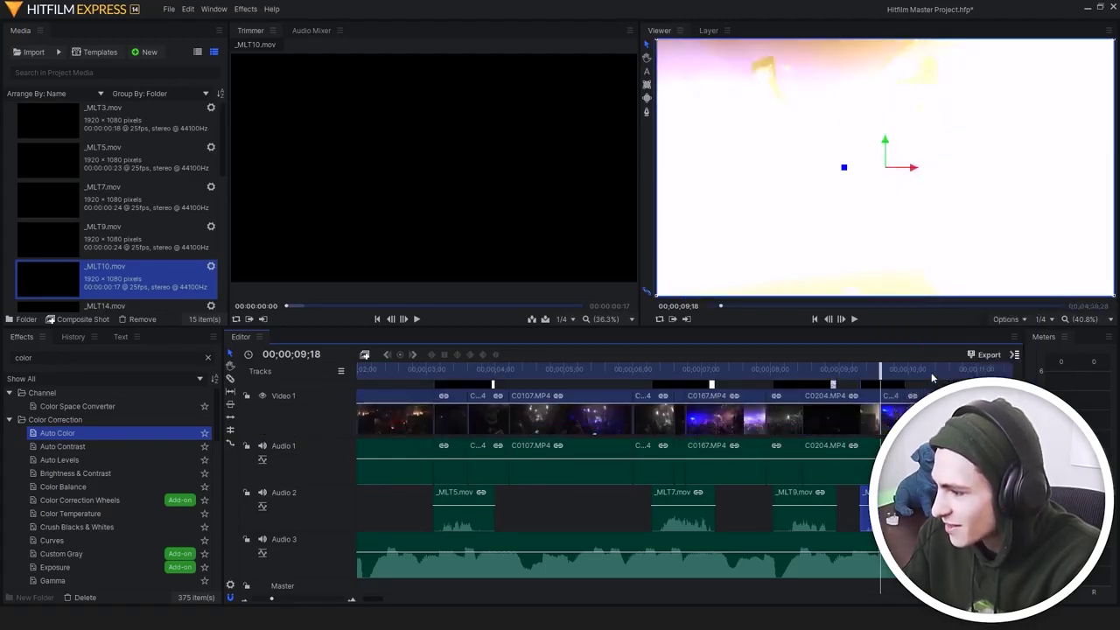
click(928, 370)
drag(925, 368, 908, 368)
key(space)
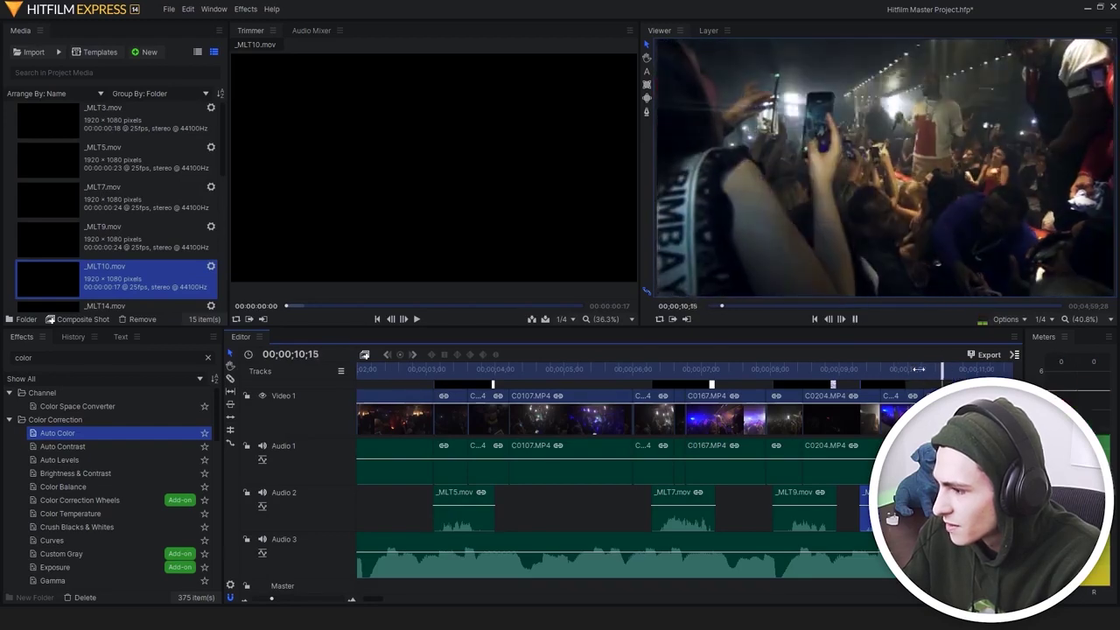
Bring the playhead to 00;00;12;05 and delete the short leftover clip at the end of Video 1 with its audio
scroll(910, 411, down, 7)
key(space)
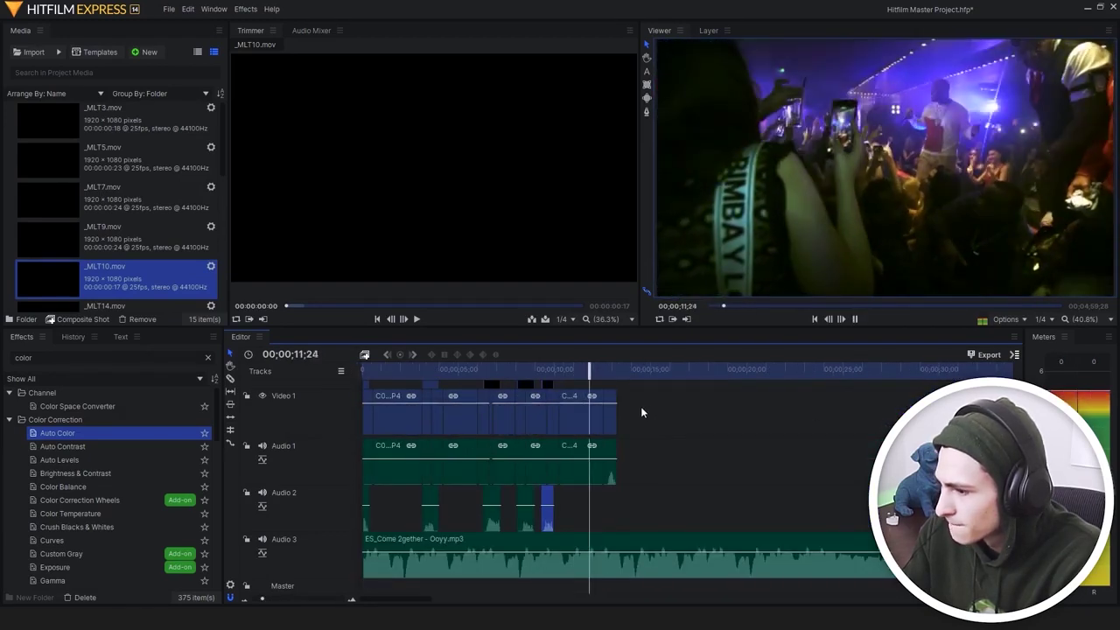
key(space)
drag(606, 370, 596, 370)
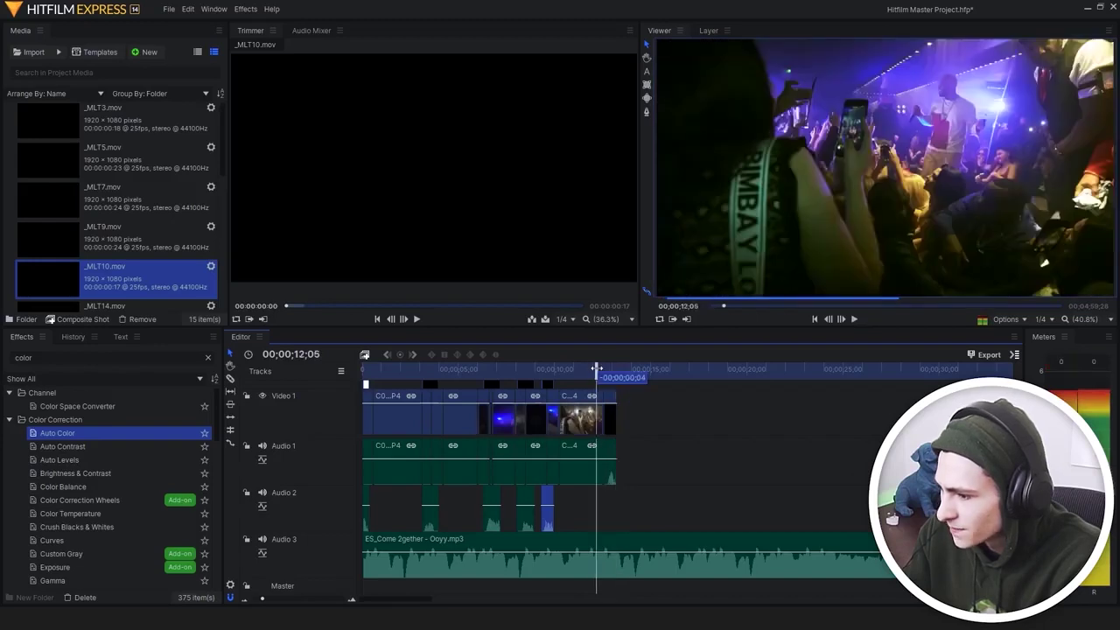
click(609, 420)
key(Delete)
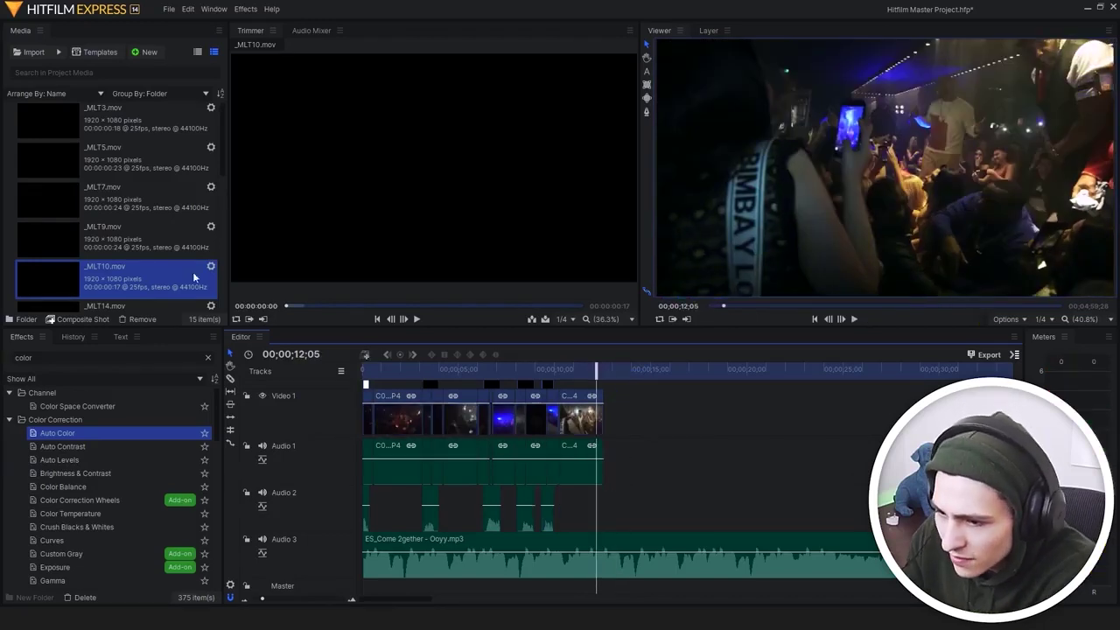
Place _MLT14.mov above the end of the footage at 00;00;12;05 and set its blend mode to Add
scroll(123, 271, down, 2)
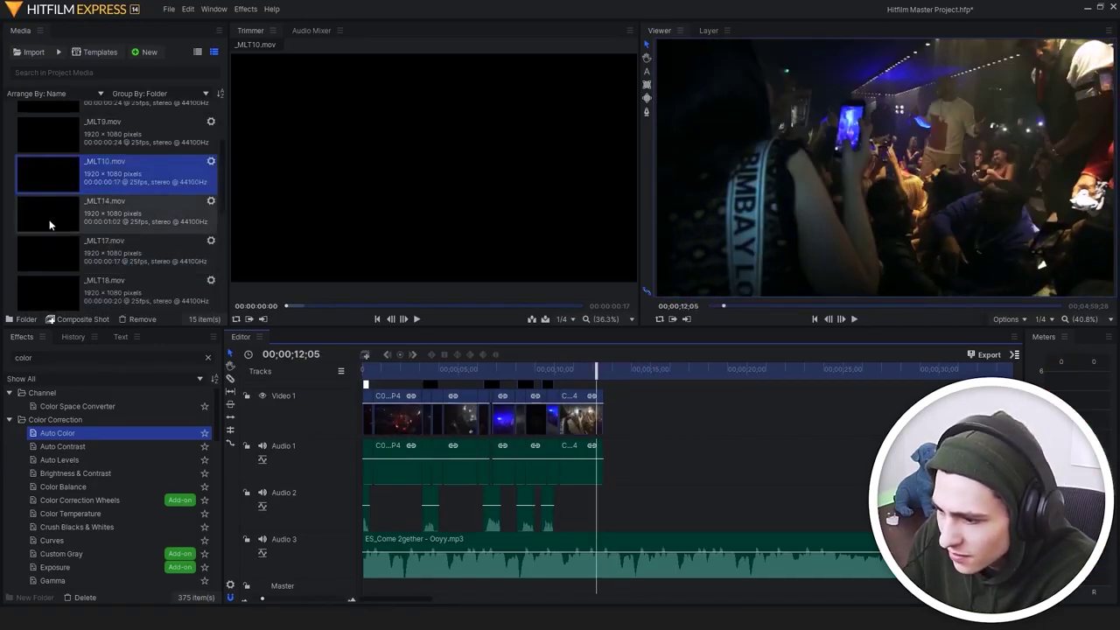
drag(49, 220, 602, 406)
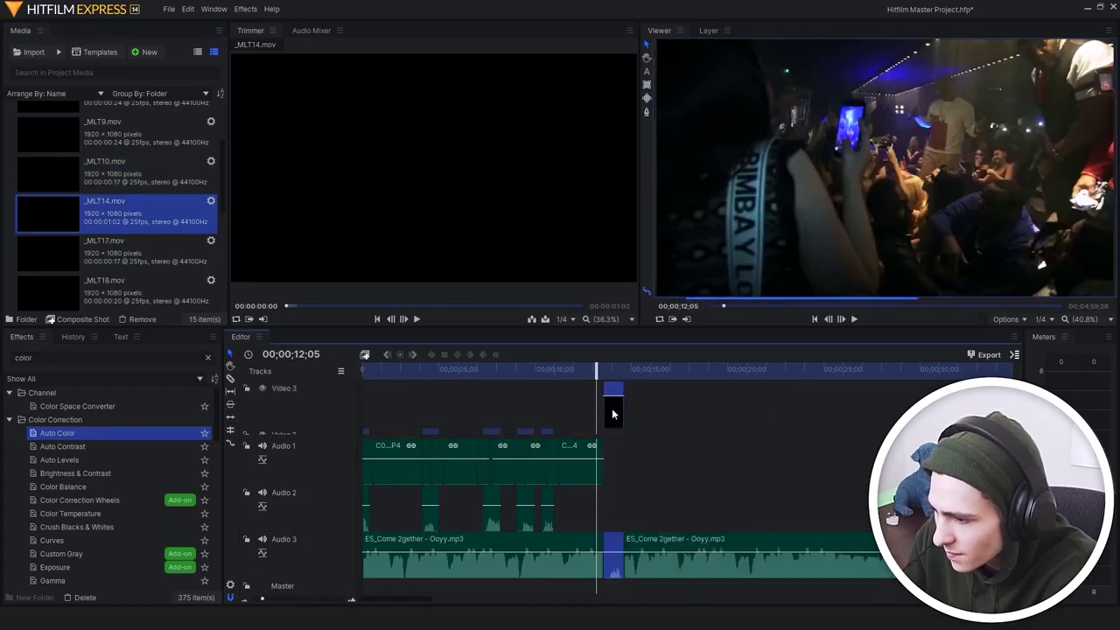
right_click(605, 414)
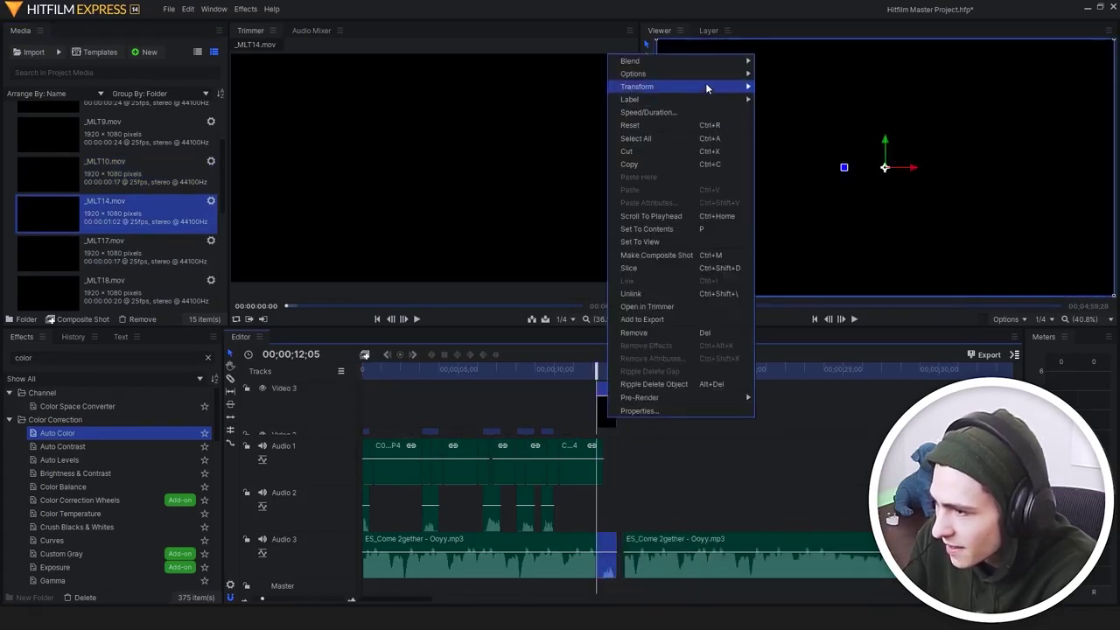
mouse_move(714, 63)
click(775, 74)
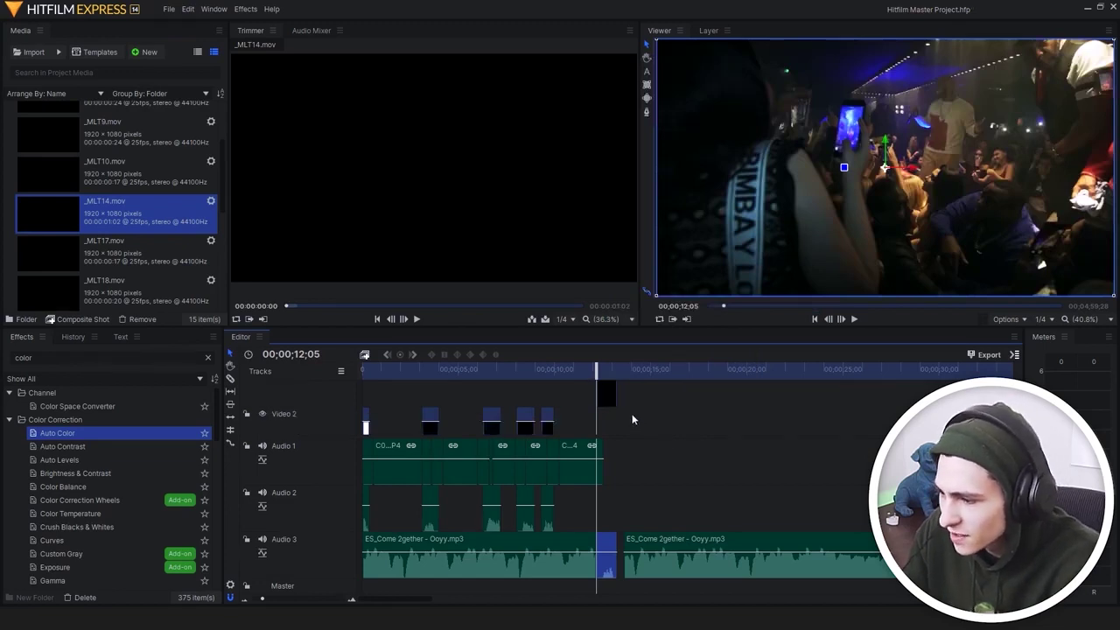
Put _MLT14.mov on Video 2 and Audio 2 and restore the overwritten section of the music track on Audio 3
drag(612, 569, 1006, 563)
click(678, 574)
key(Delete)
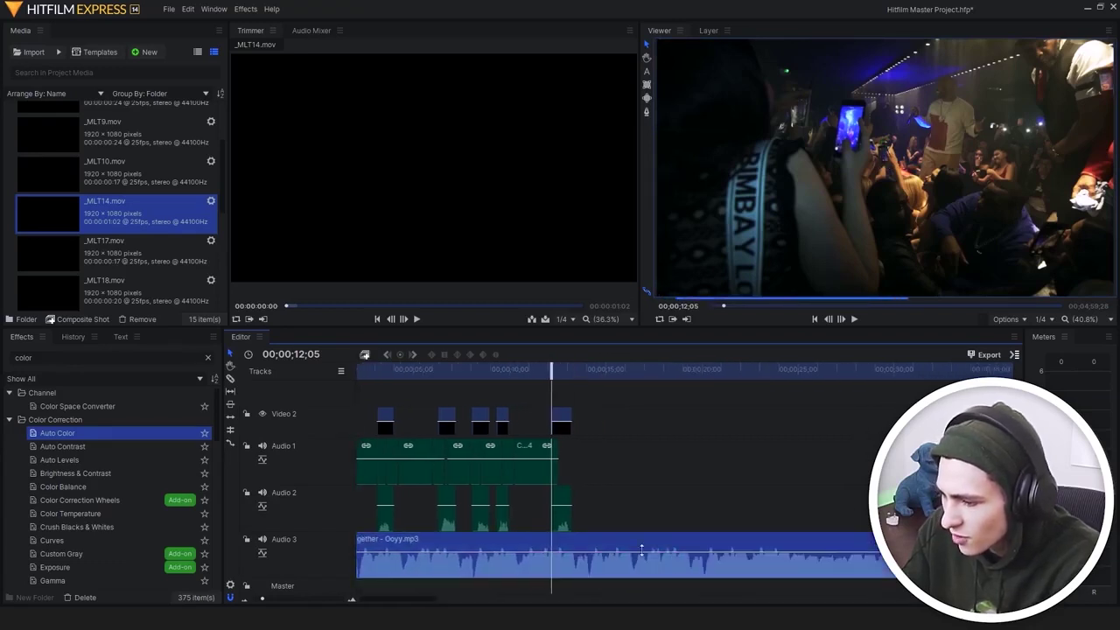
Return the playhead to the start of the timeline and enlarge the Viewer in both width and height
drag(387, 599, 354, 601)
drag(393, 372, 359, 374)
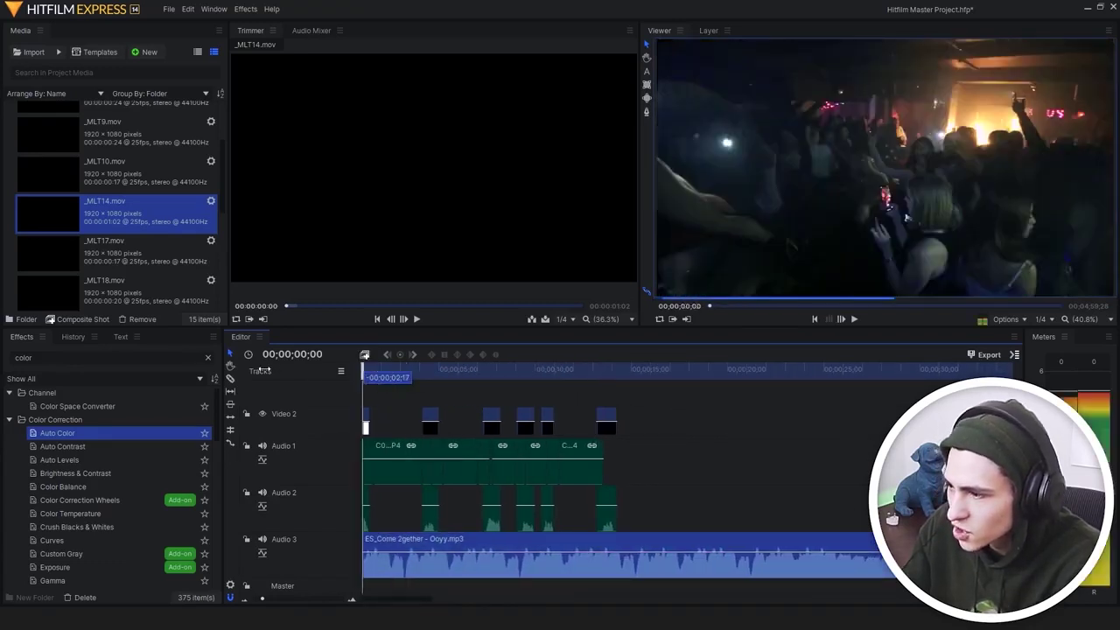
drag(640, 203, 557, 216)
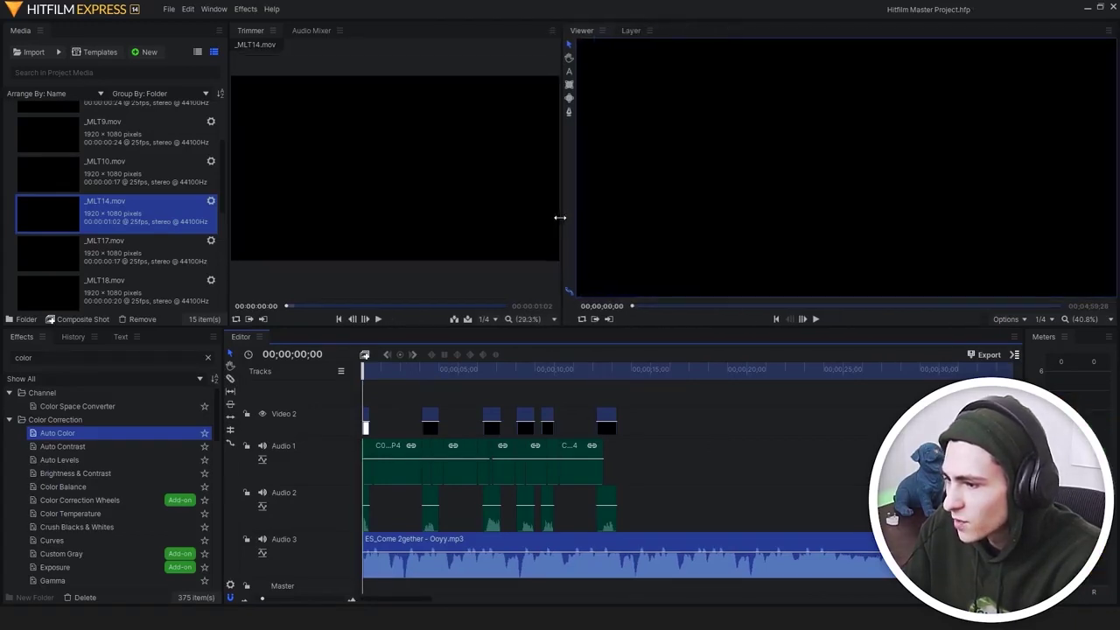
drag(612, 324, 614, 353)
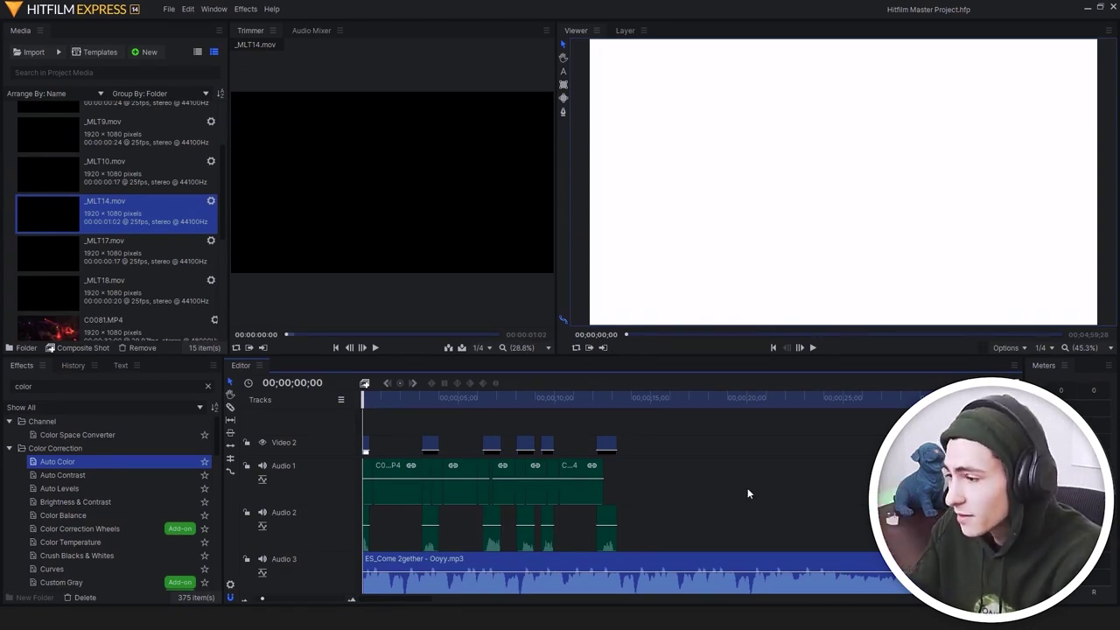
Play the complete edit from the beginning past the last transition and return the playhead to the start
key(space)
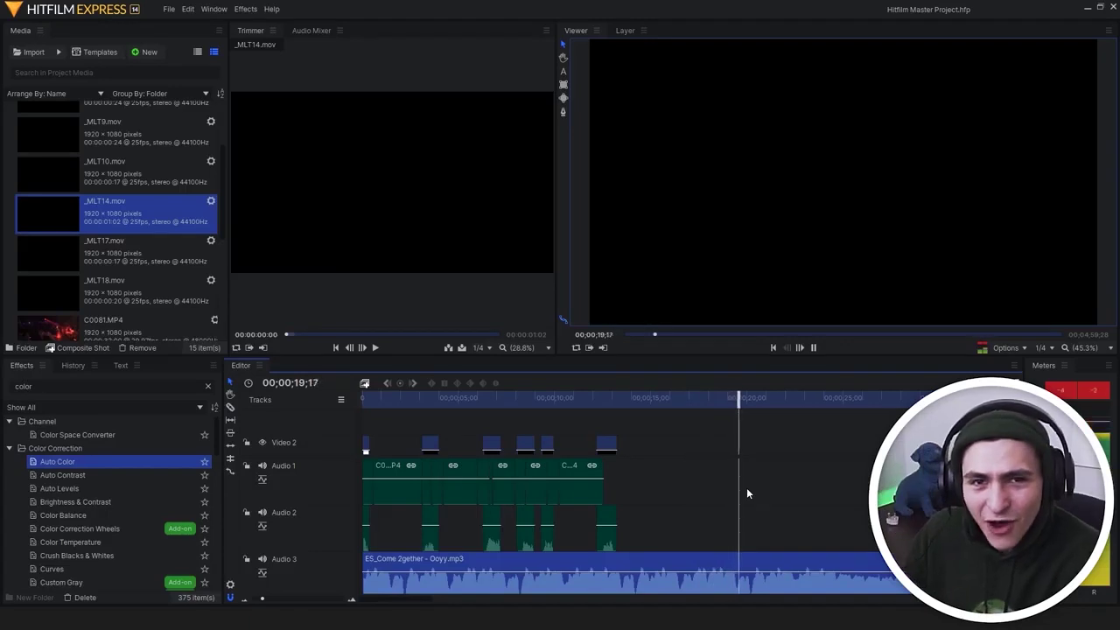
key(space)
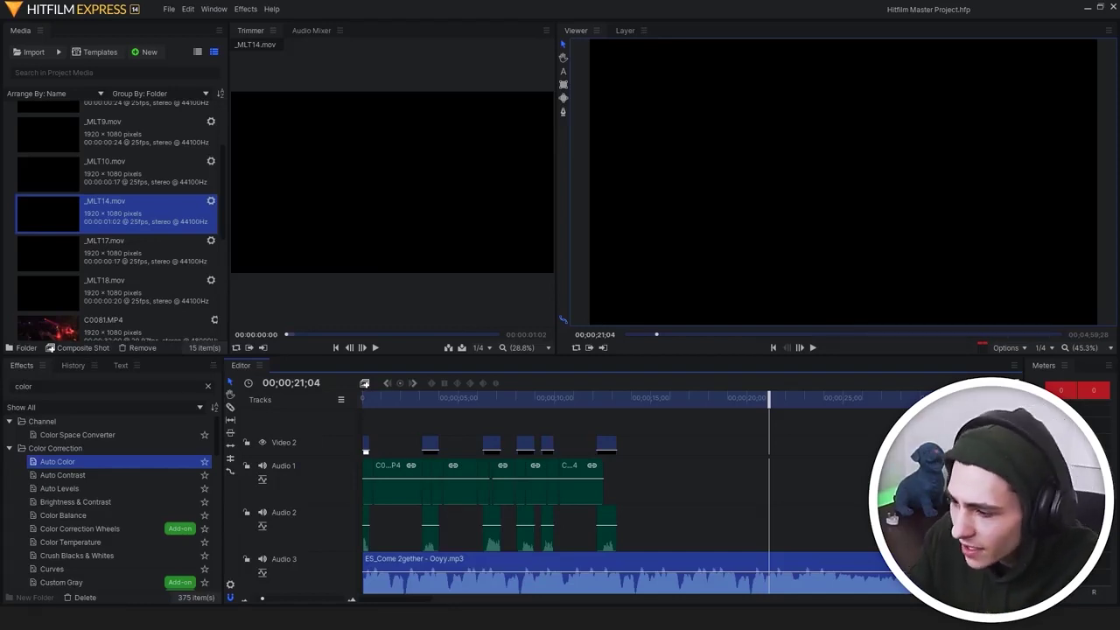
key(Home)
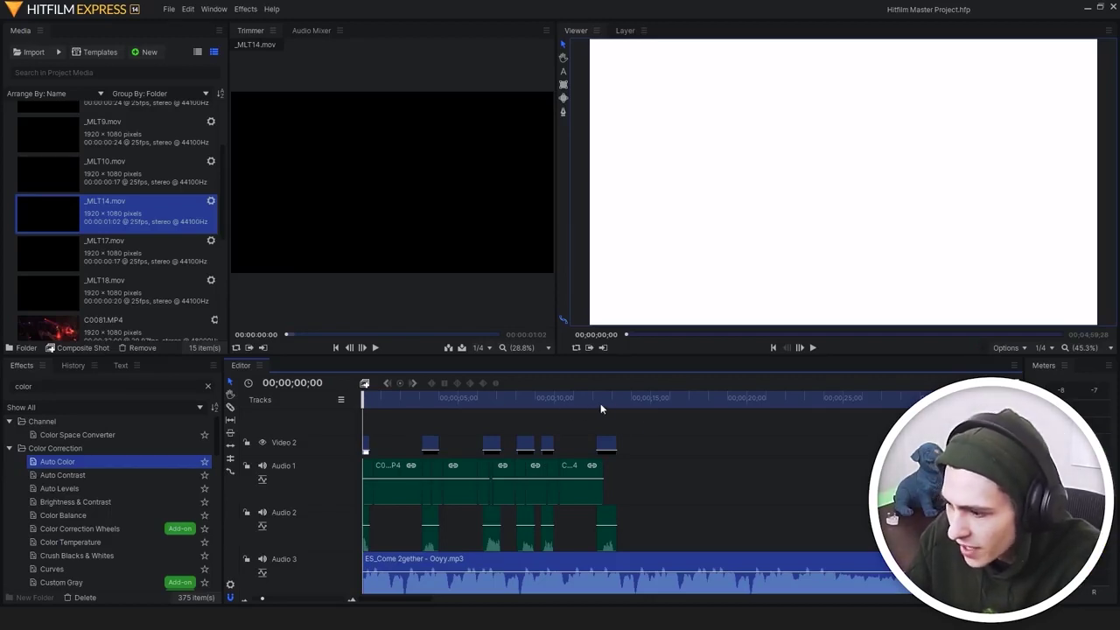
Set the timeline's out point at 00;00;14;06, just past the last transition, and return the playhead to the start
drag(601, 402, 628, 400)
key(o)
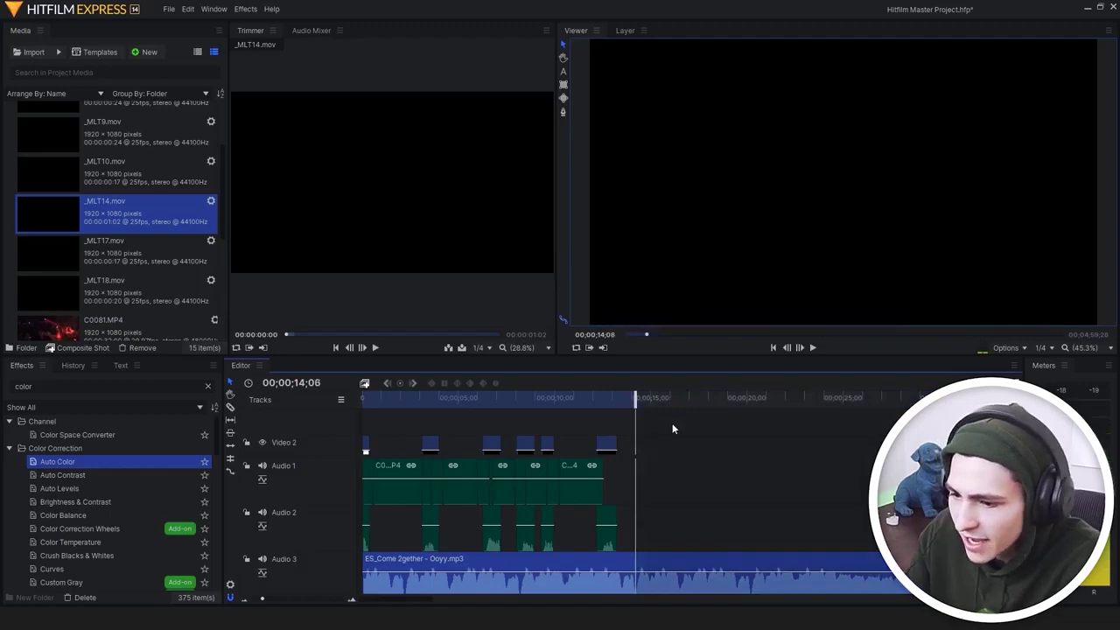
drag(446, 398, 367, 400)
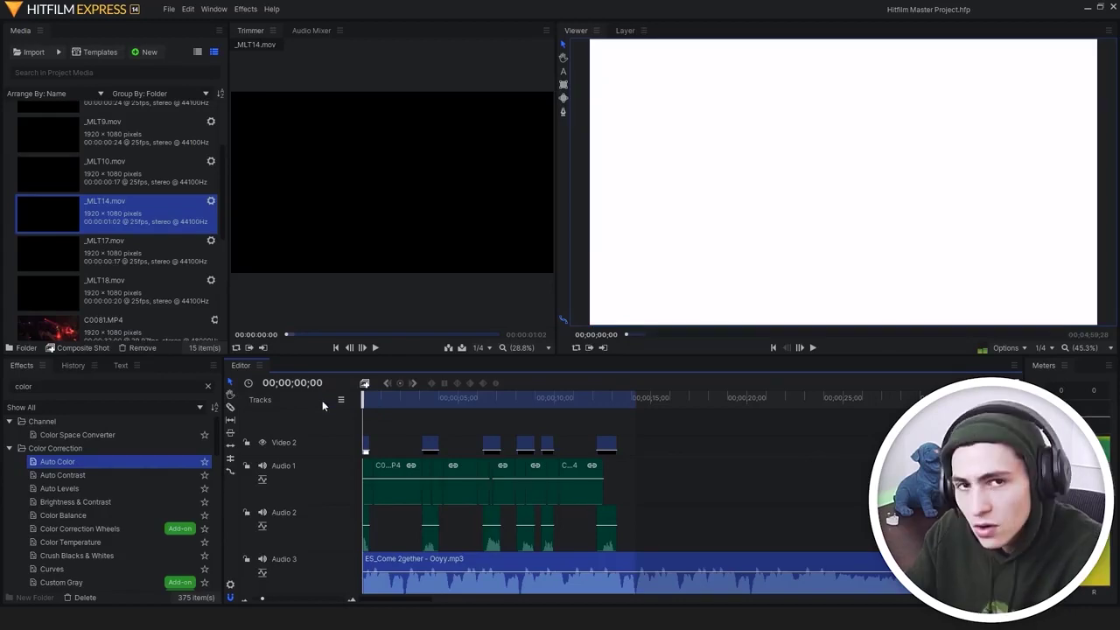
Start exporting the project as MP4 and choose the YouTube Videos folder inside Record Drive on Data (D:) as the destination
click(170, 9)
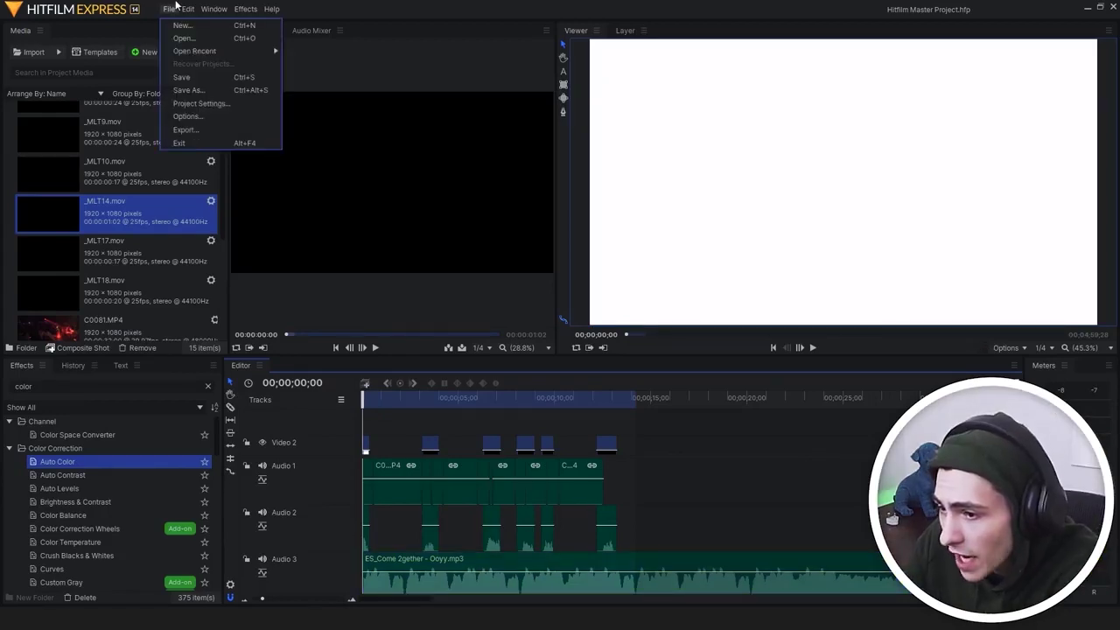
click(214, 130)
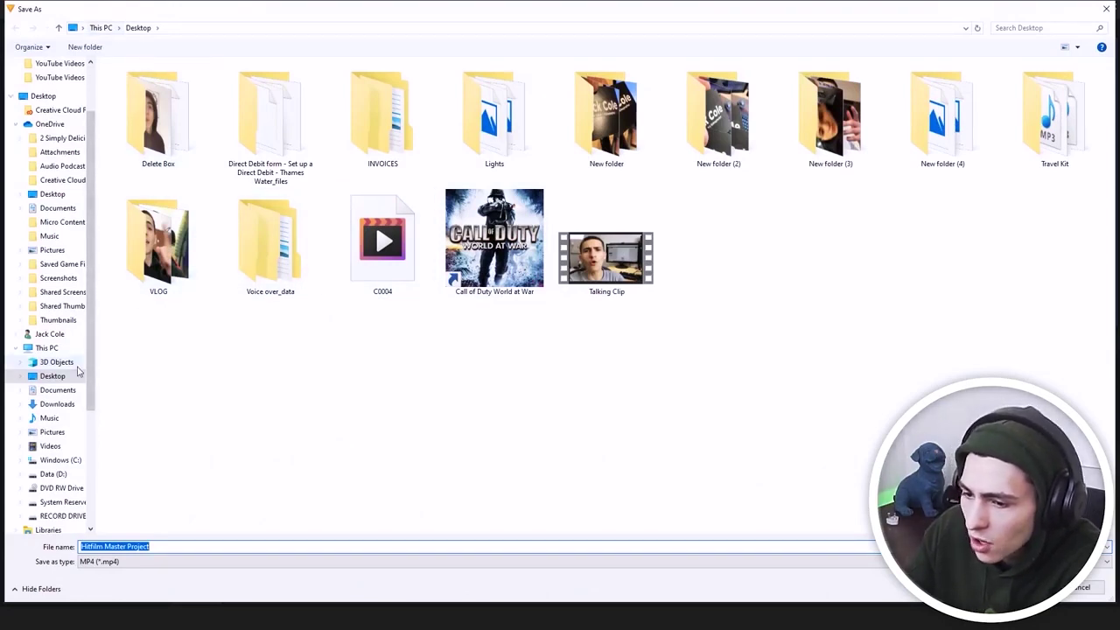
click(52, 334)
click(61, 348)
double_click(298, 171)
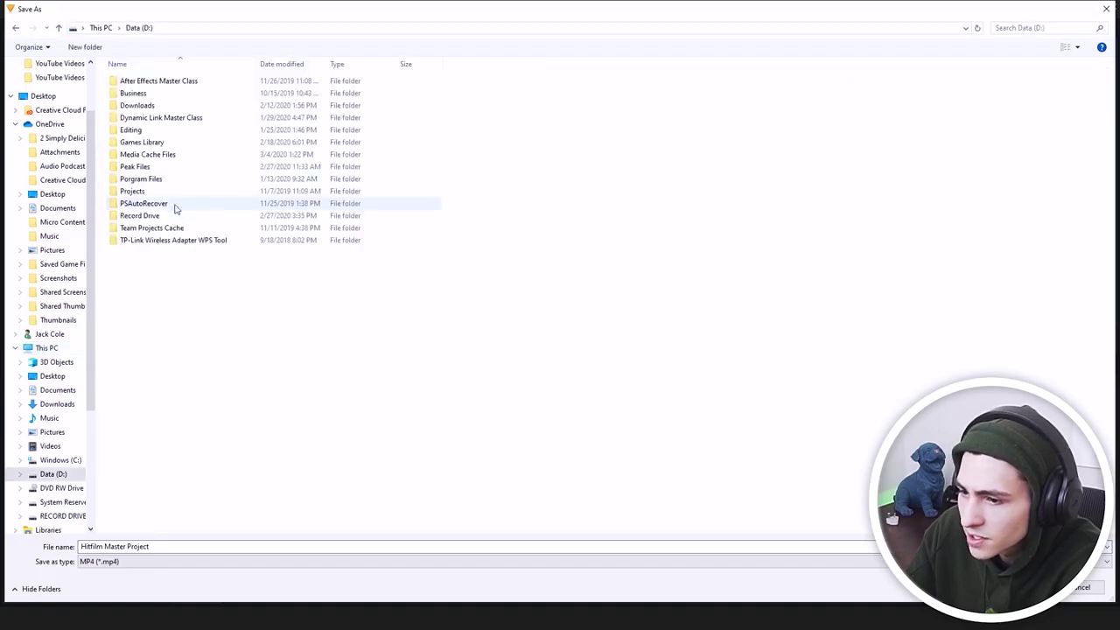
double_click(165, 219)
double_click(144, 175)
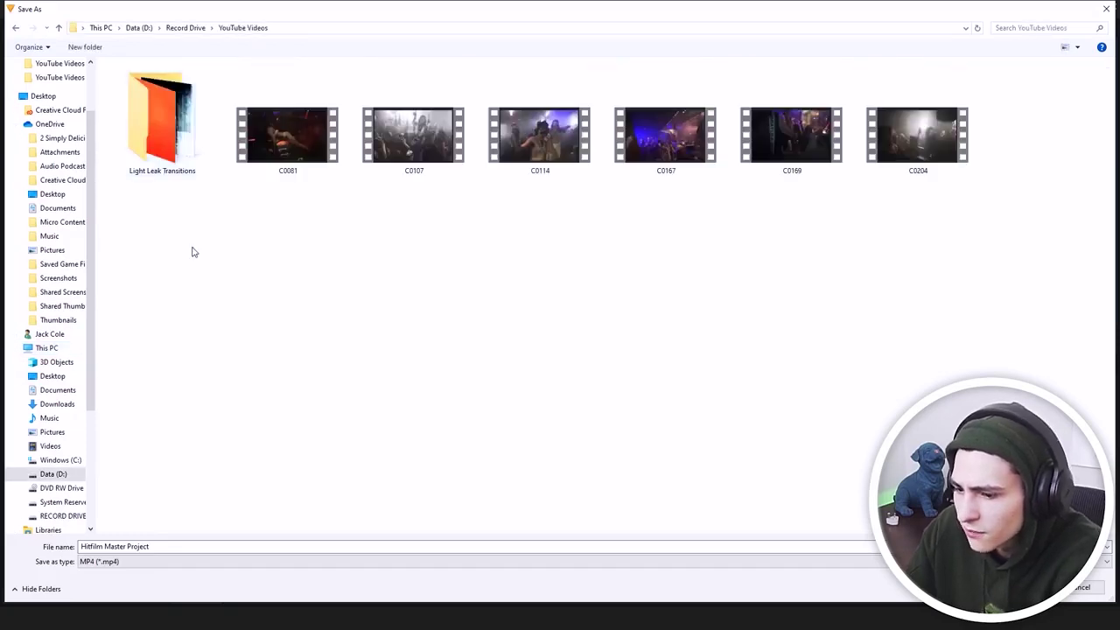
Name the export file "Hitfilm Master Project RENDER.Finale" and save it to start the render
click(196, 546)
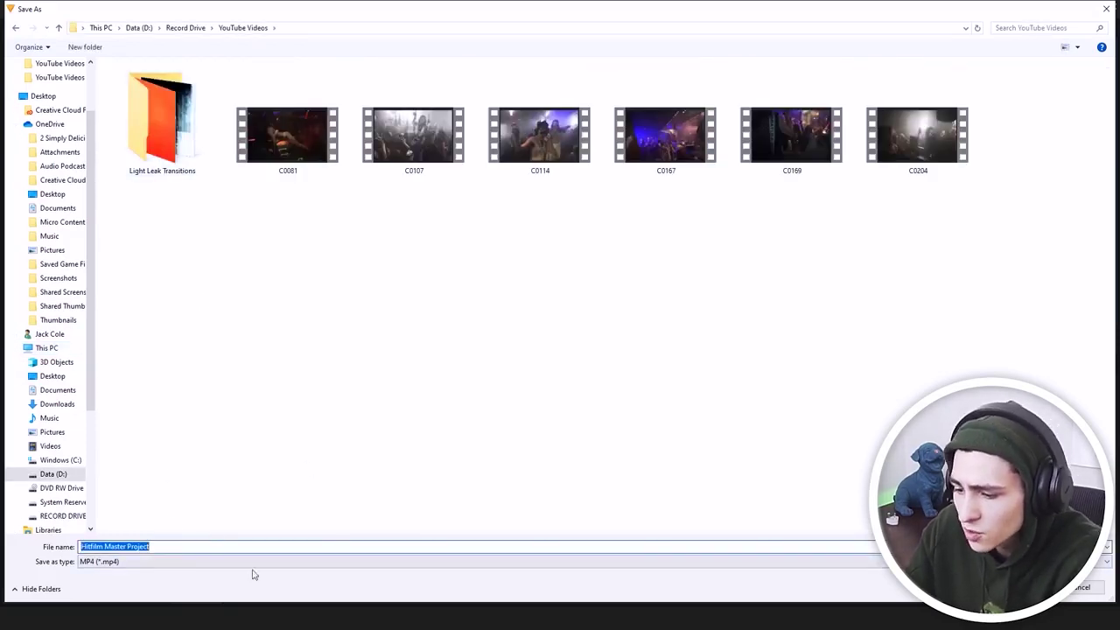
click(218, 547)
text(REND)
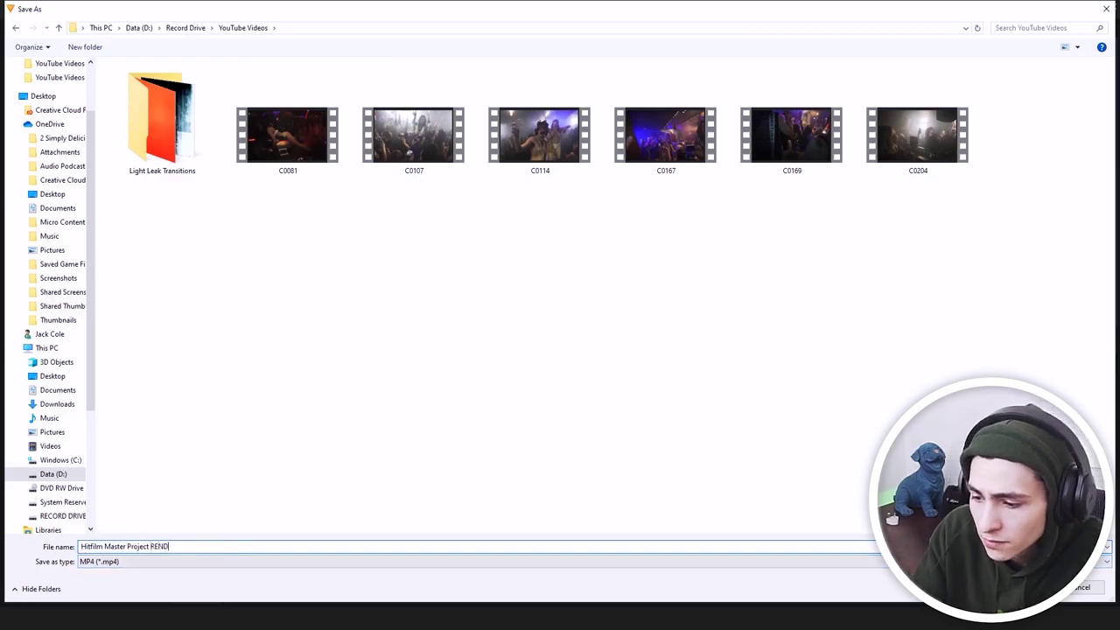
text(ER.Fi)
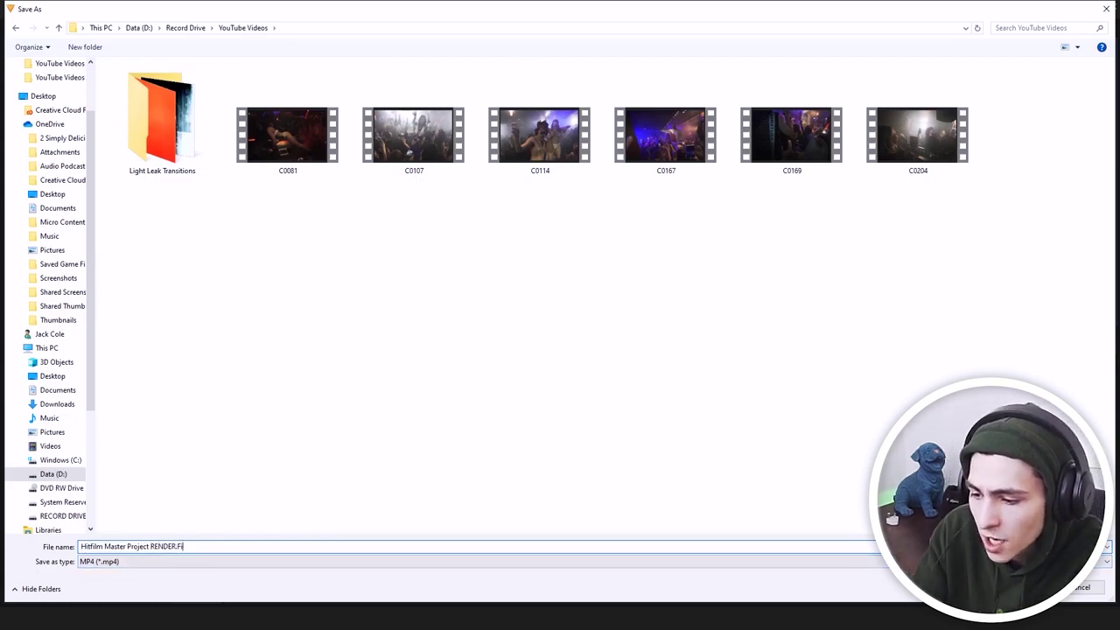
text(nale)
key(Return)
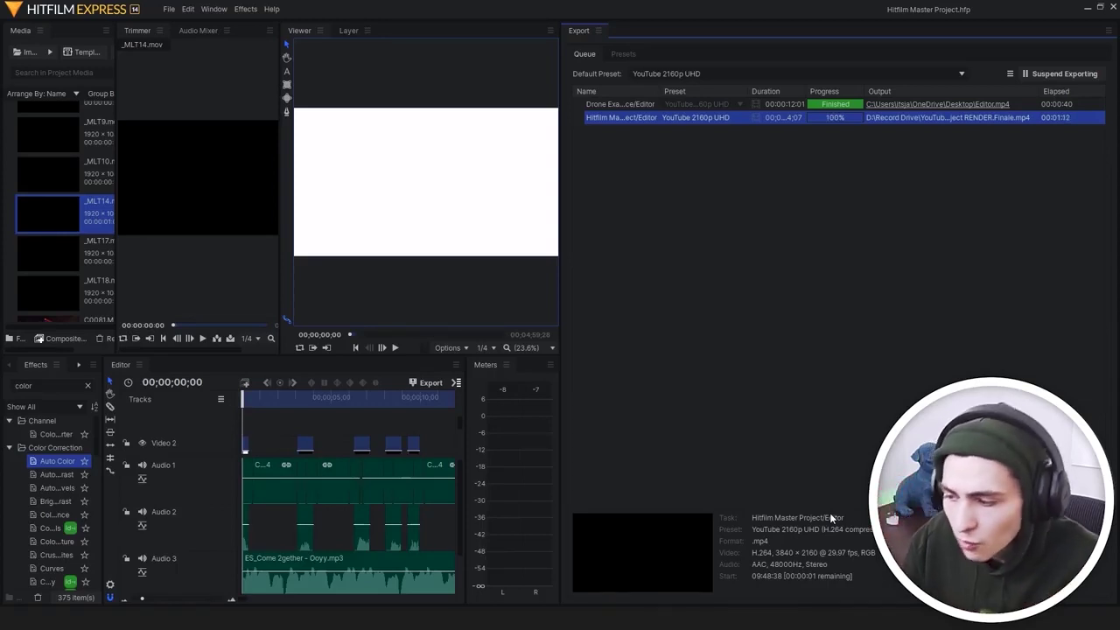
Switch to File Explorer, open the YouTube Videos folder and play "Hitfilm Master Project RENDER.Finale" full screen
click(859, 287)
click(312, 617)
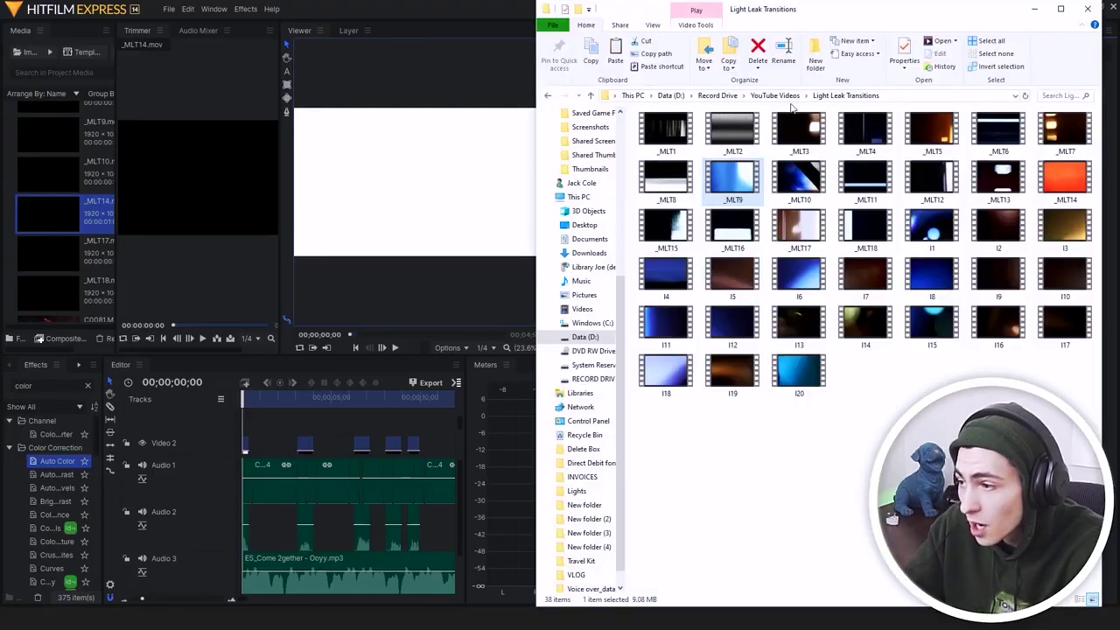
click(774, 95)
double_click(722, 377)
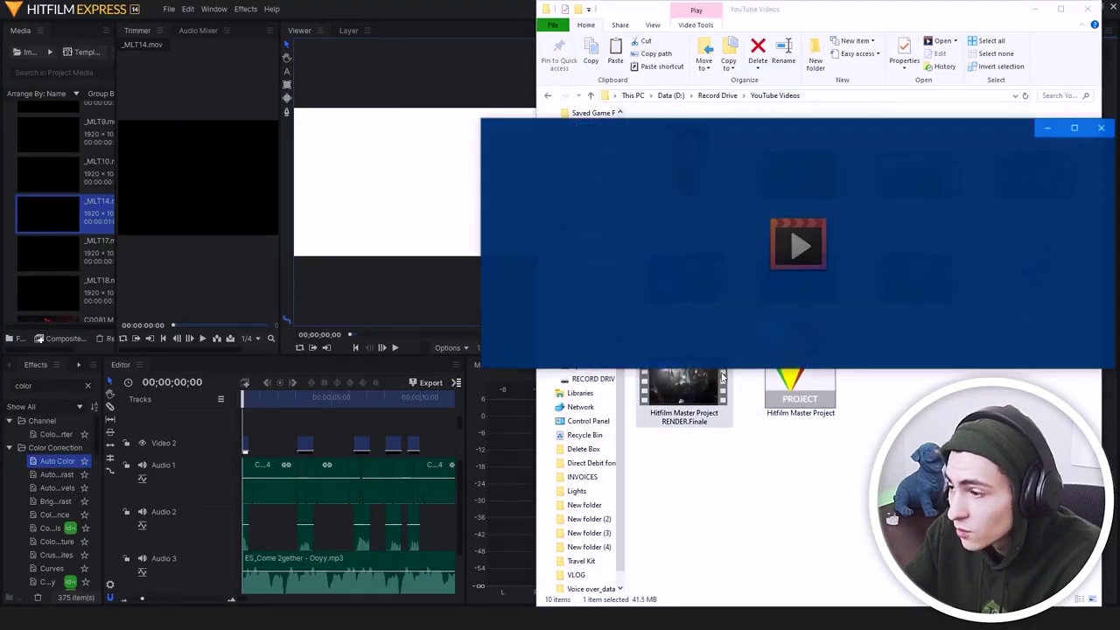
double_click(782, 130)
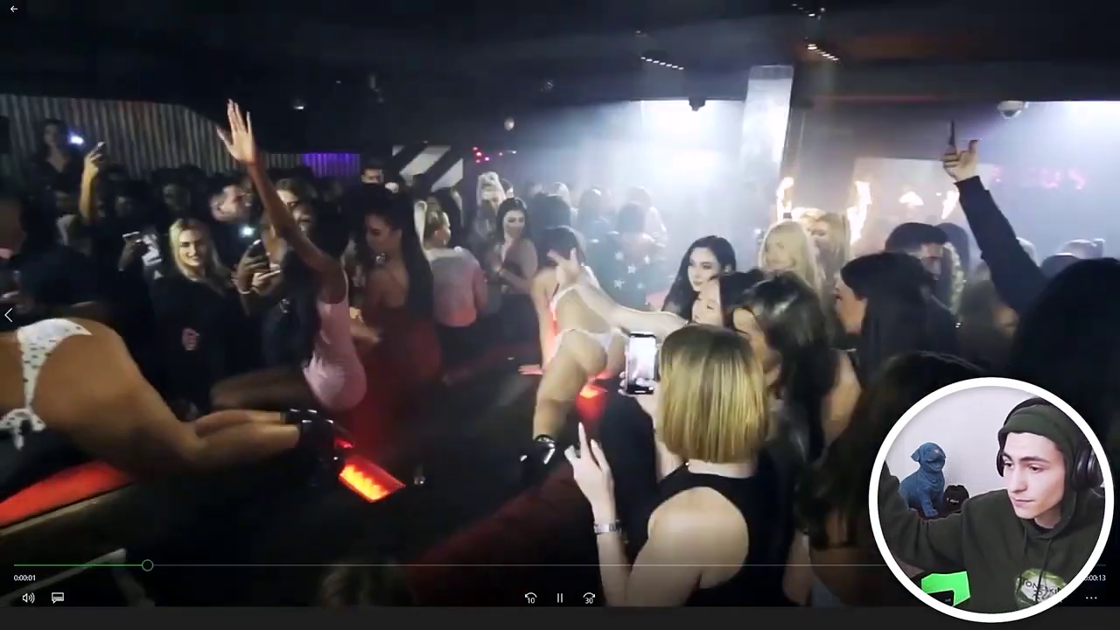